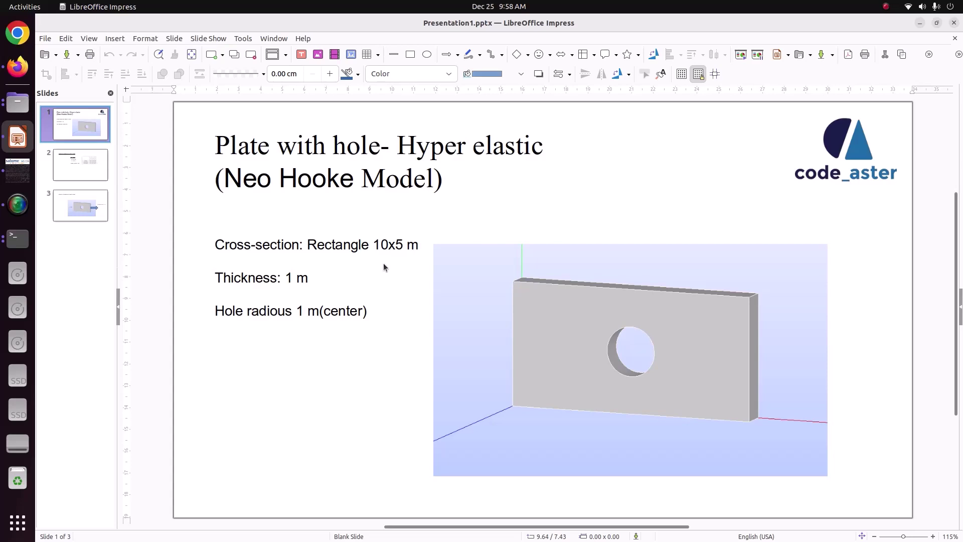
# Show slide 2 with the Neo Hooke C10, D1, Poisson's ratio and model comparison table
pyautogui.click(68, 168)
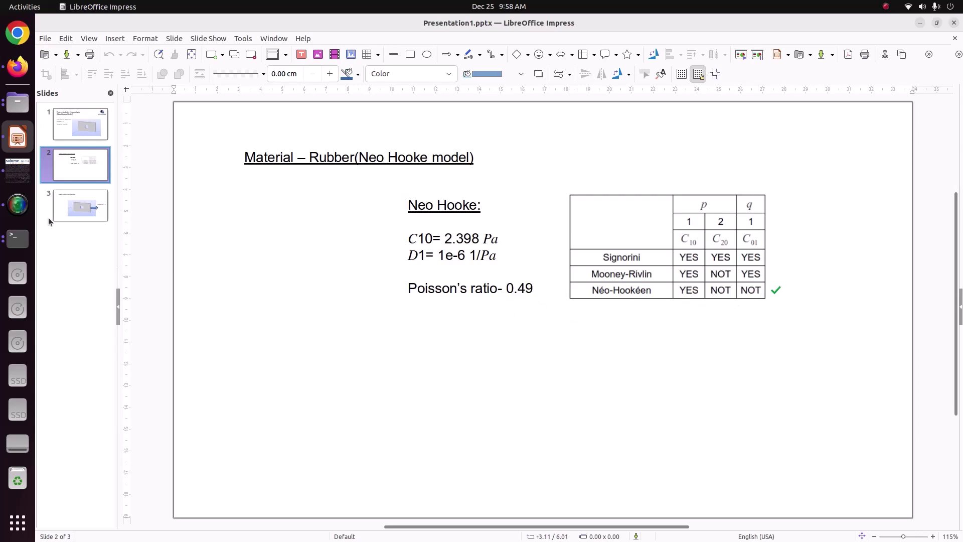
# Show slide 3: the plate fixed on one side with a 5 m displacement arrow
pyautogui.click(64, 212)
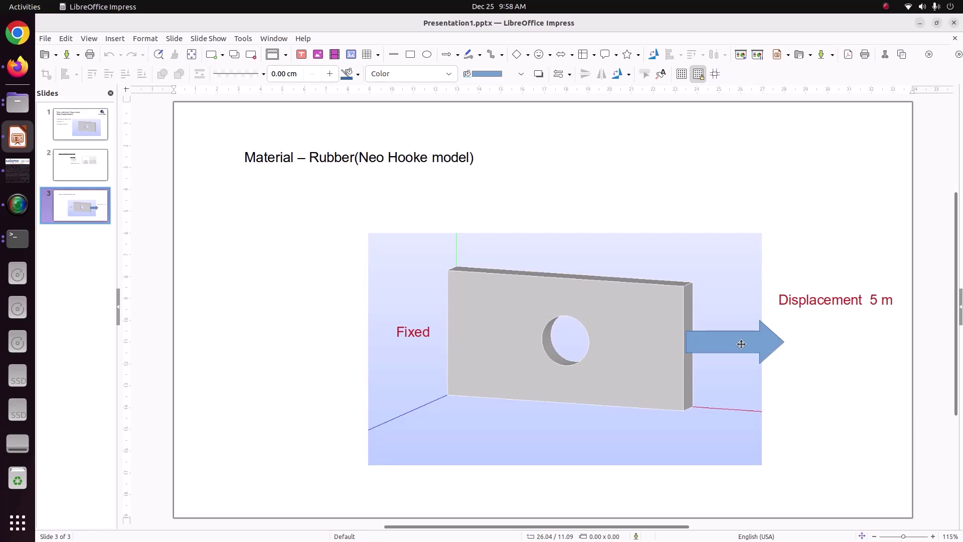
# Switch salome_meca to the Geometry module and expand the geometry tree
pyautogui.click(18, 171)
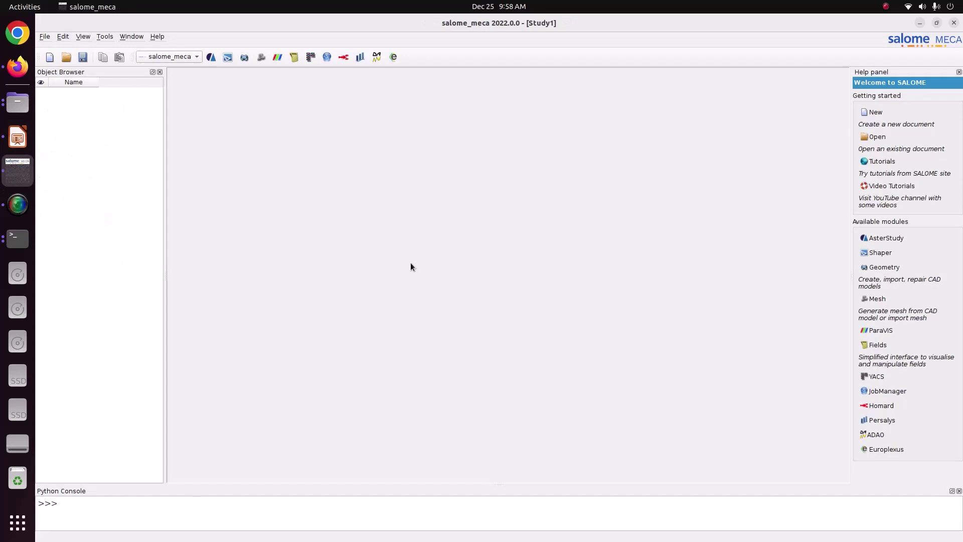
pyautogui.click(165, 57)
pyautogui.click(173, 86)
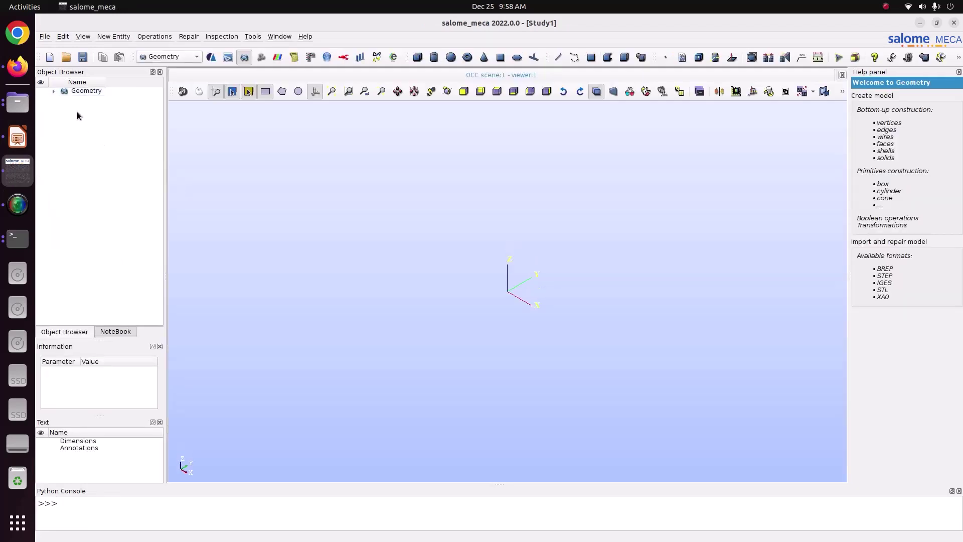
pyautogui.click(53, 91)
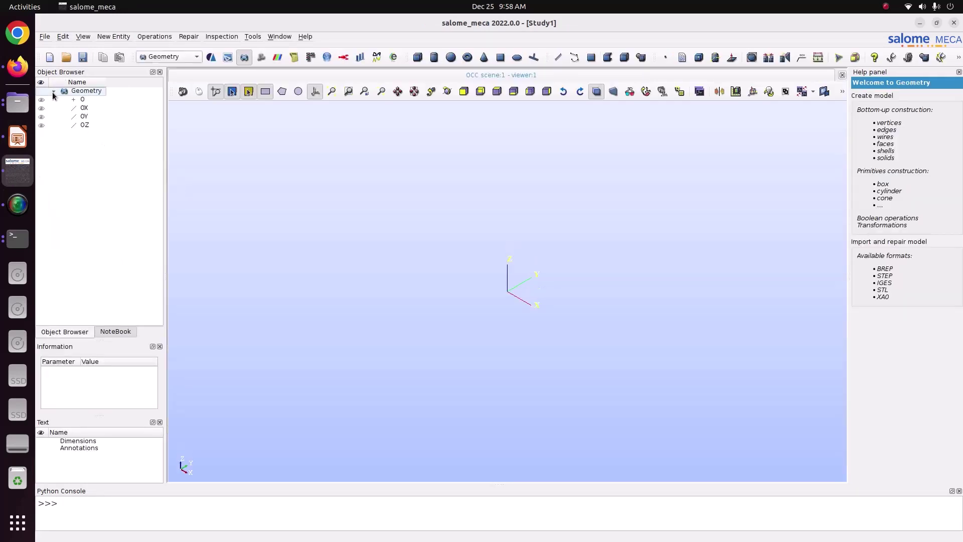
# Create Box_1 with Dx 10, Dy 5 and Dz 1
pyautogui.click(417, 59)
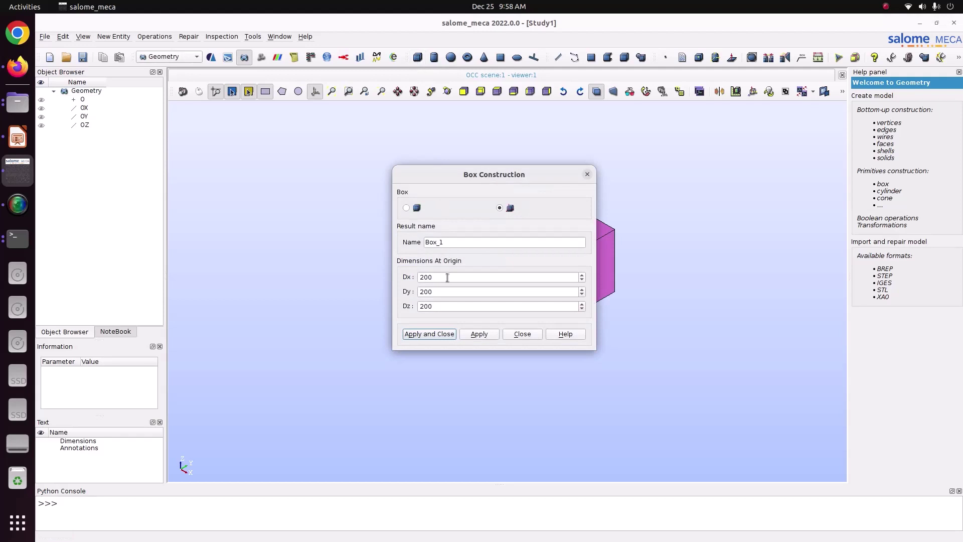
pyautogui.doubleClick(447, 278)
pyautogui.write('10')
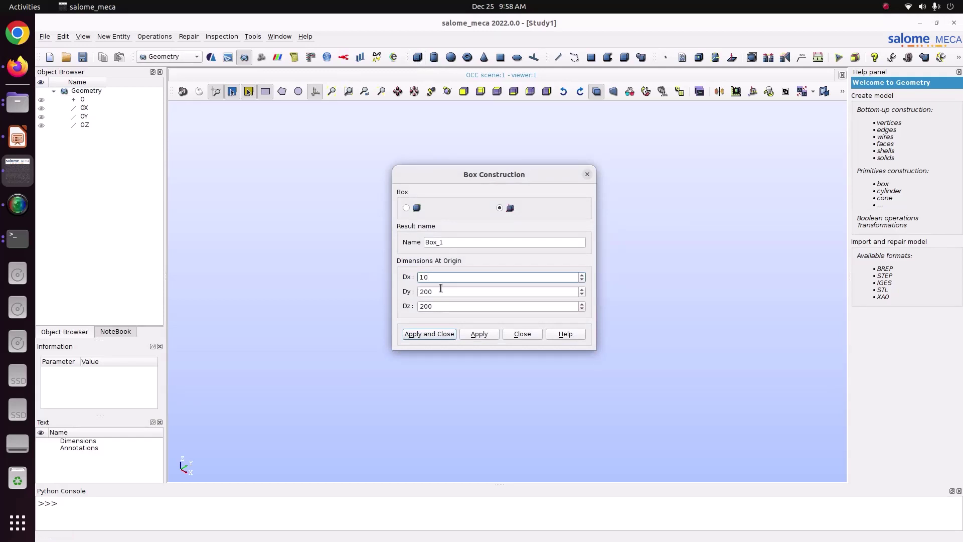
pyautogui.doubleClick(441, 288)
pyautogui.write('5')
pyautogui.doubleClick(421, 306)
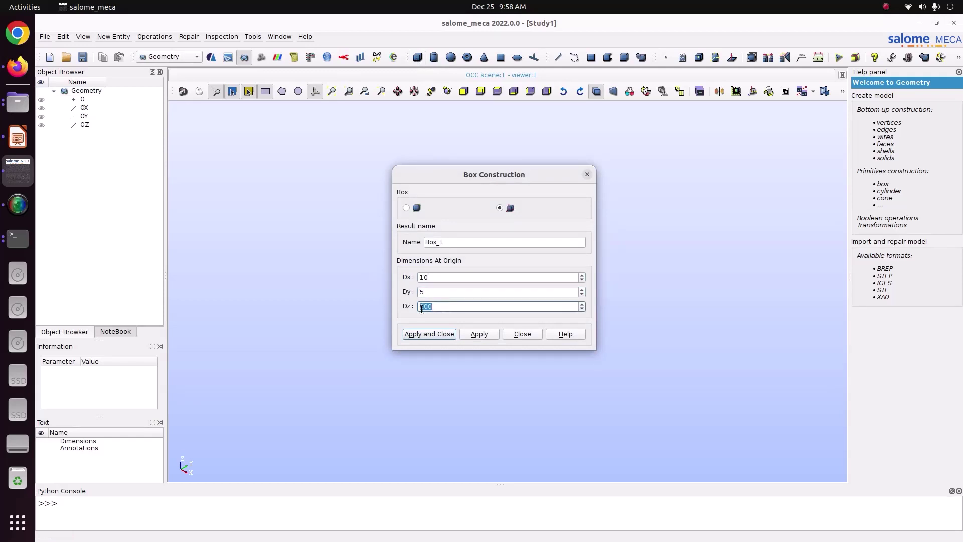
pyautogui.write('1')
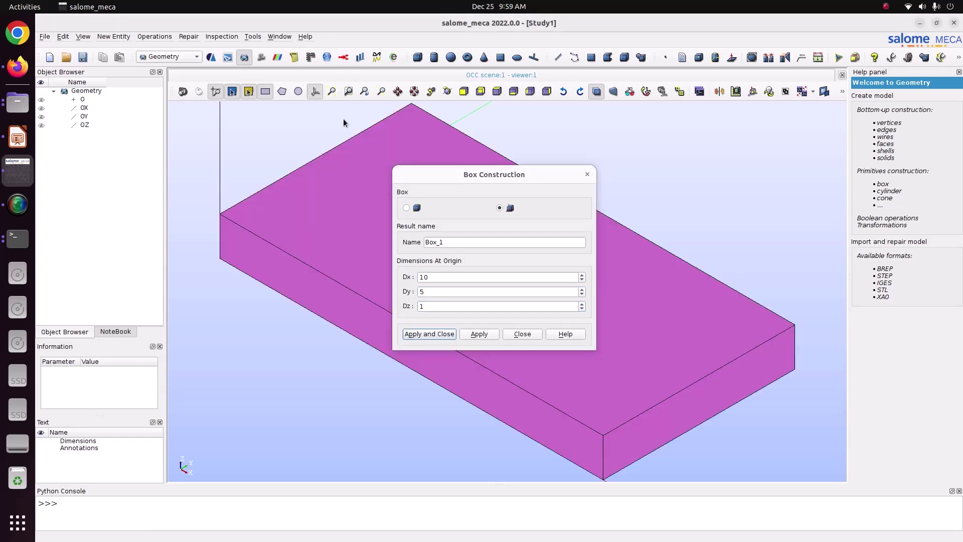
pyautogui.moveTo(471, 180); pyautogui.dragTo(417, 192)
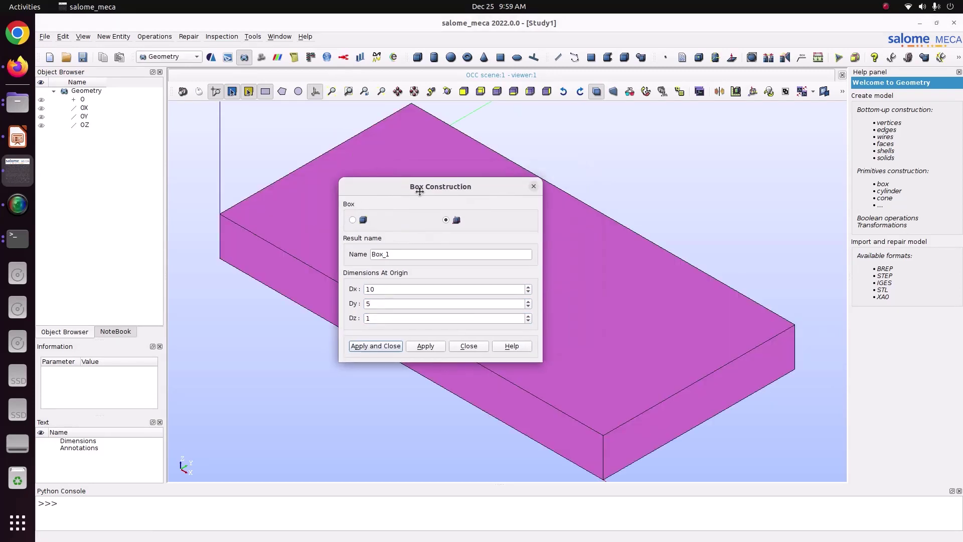
pyautogui.click(384, 347)
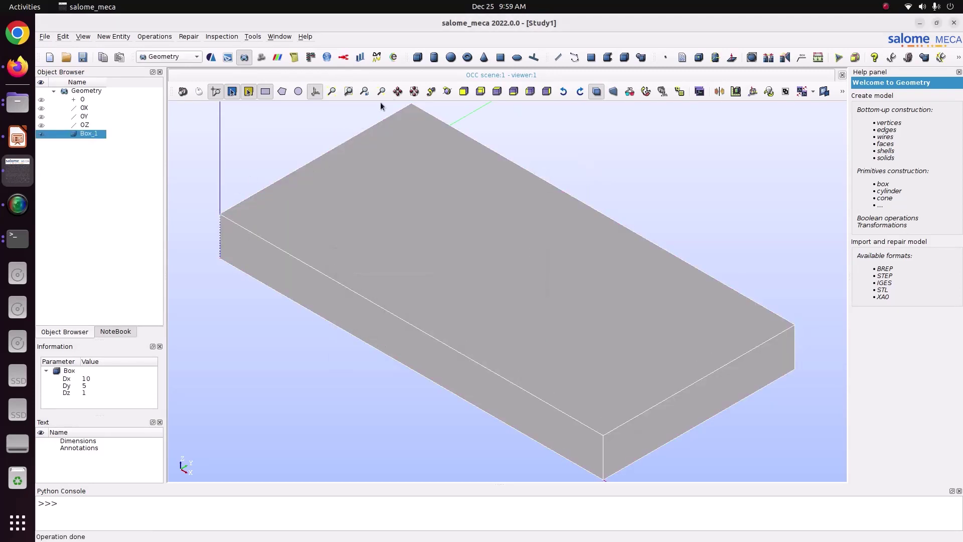
# Start a base-point/axis cylinder on origin O, checking plate dimensions on the first slide
pyautogui.click(434, 57)
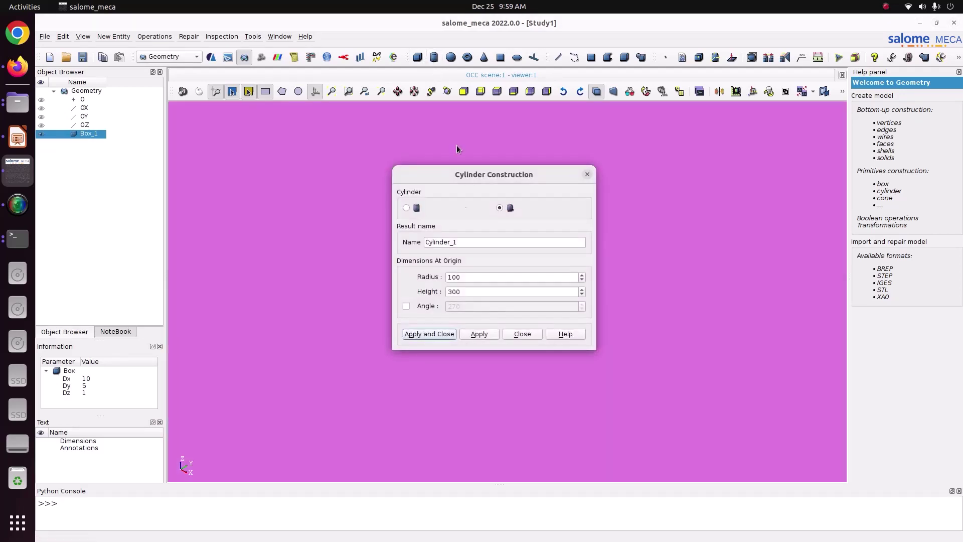
pyautogui.click(415, 210)
pyautogui.click(82, 100)
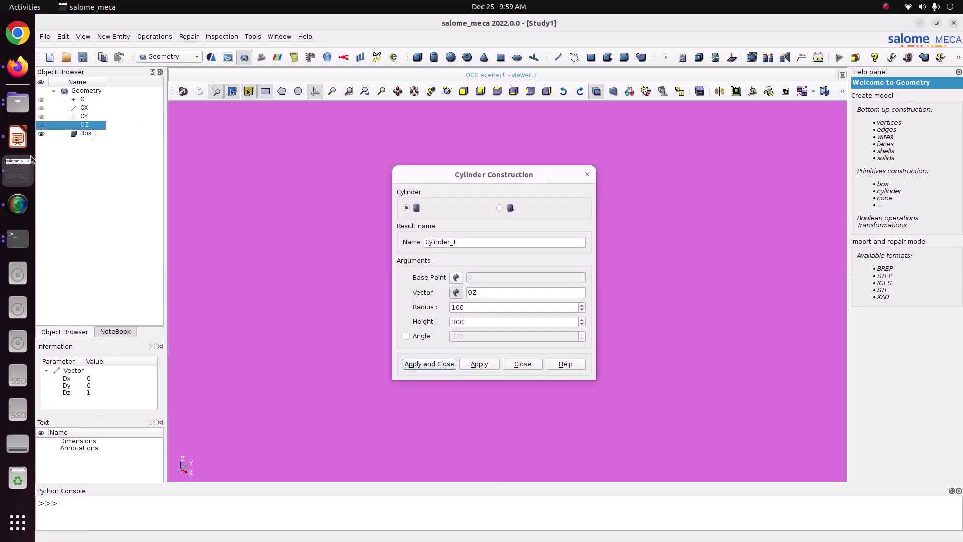
pyautogui.click(18, 137)
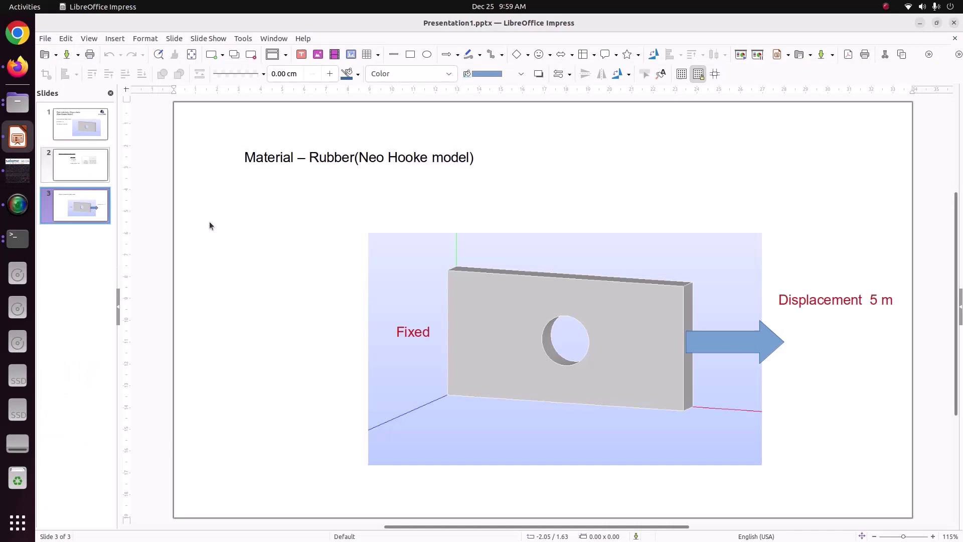
pyautogui.click(80, 124)
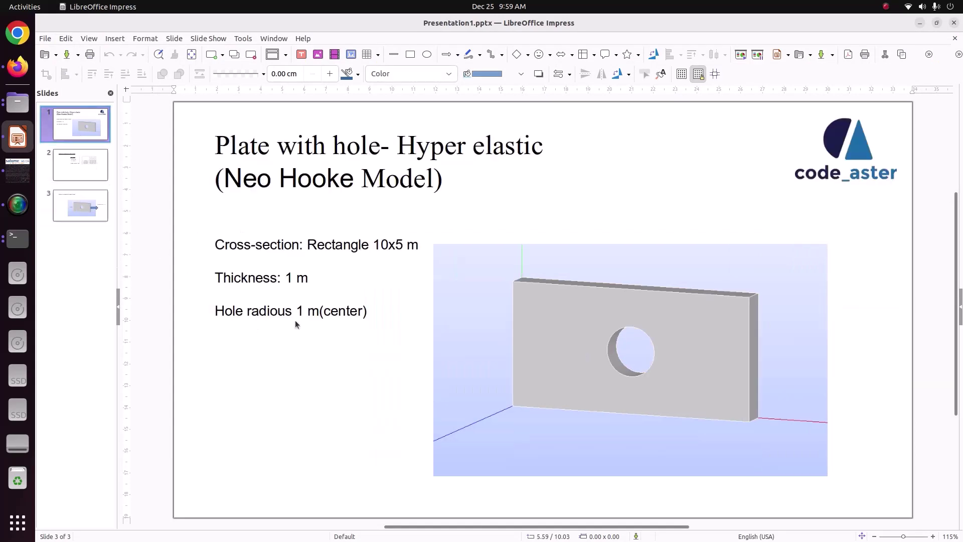
pyautogui.click(18, 170)
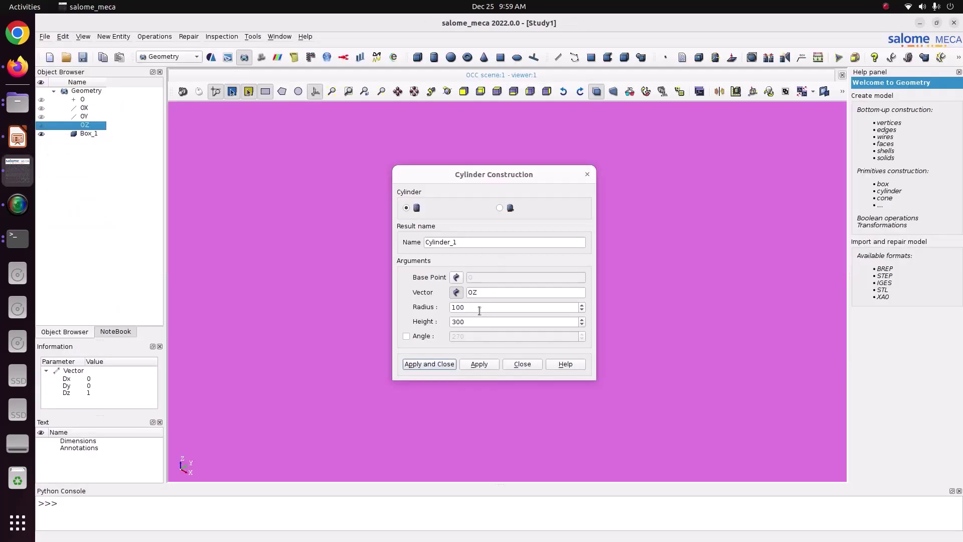
# Create Cylinder_1 with radius 1 and height 1 along OZ
pyautogui.moveTo(480, 309); pyautogui.dragTo(434, 311)
pyautogui.write('1')
pyautogui.press('Tab')
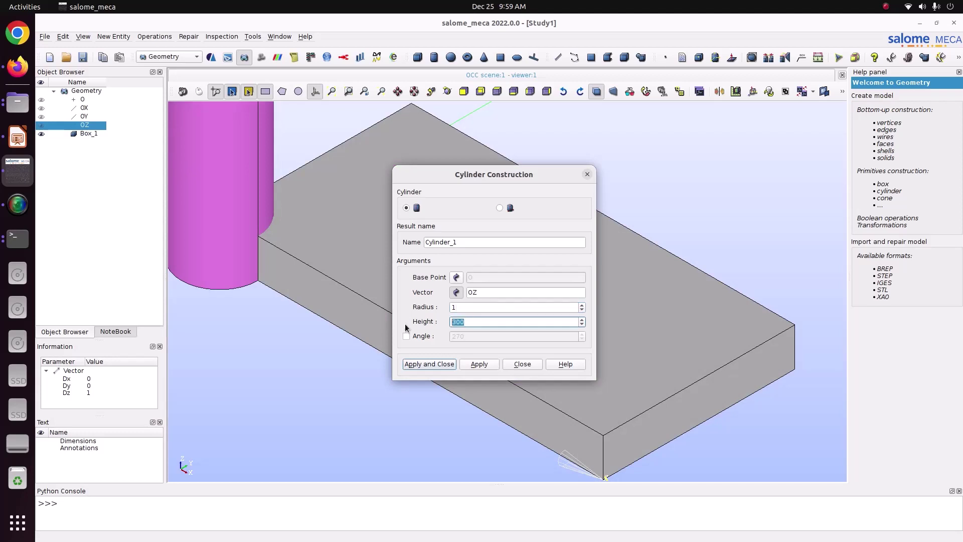
pyautogui.write('1')
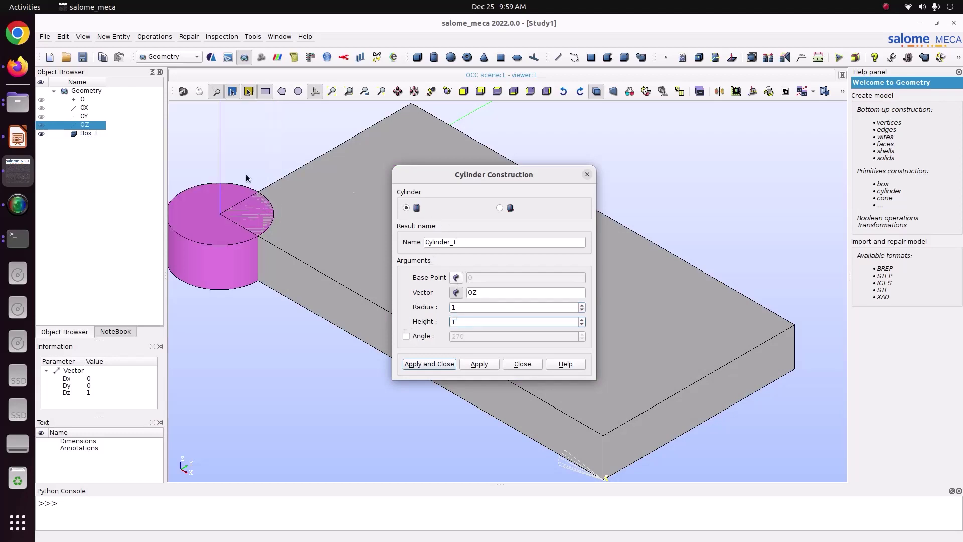
pyautogui.click(444, 365)
pyautogui.scroll(-4, 449, 318)
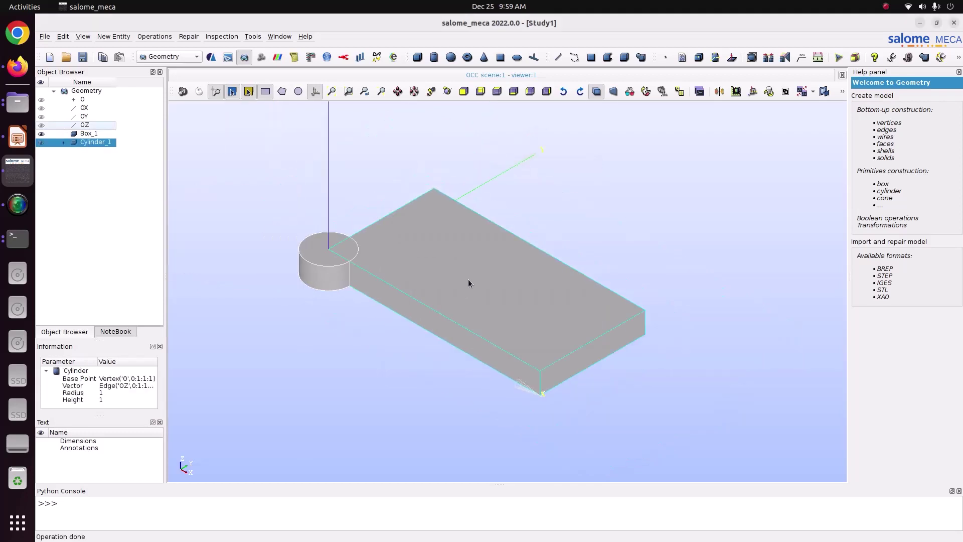
pyautogui.keyDown('ctrl'); pyautogui.moveTo(422, 183); pyautogui.dragTo(545, 313, button='right'); pyautogui.keyUp('ctrl')
pyautogui.moveTo(561, 306)
pyautogui.keyDown('ctrl'); pyautogui.mouseDown()
pyautogui.moveTo(527, 290)
pyautogui.moveTo(577, 316)
pyautogui.mouseUp(); pyautogui.keyUp('ctrl')
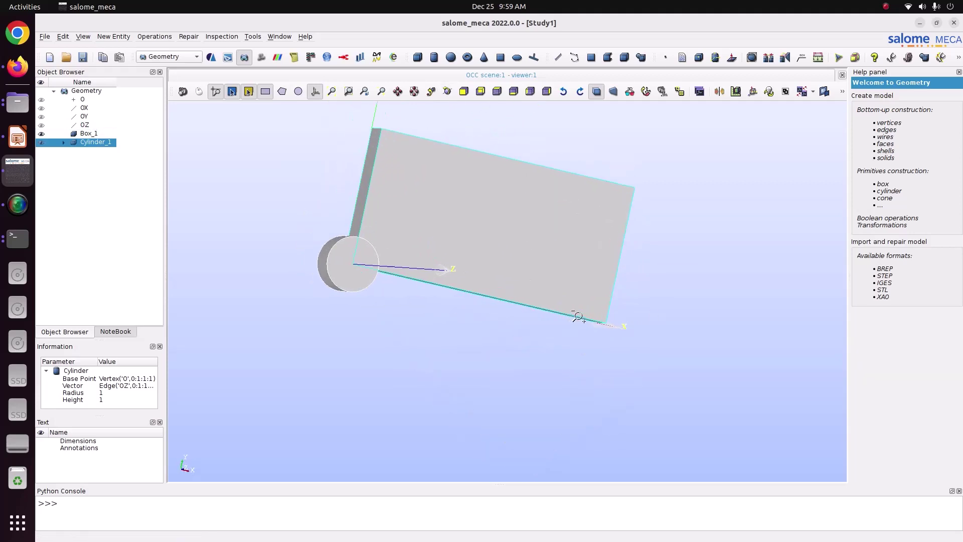
pyautogui.keyDown('ctrl'); pyautogui.moveTo(446, 104); pyautogui.dragTo(462, 246, button='right'); pyautogui.keyUp('ctrl')
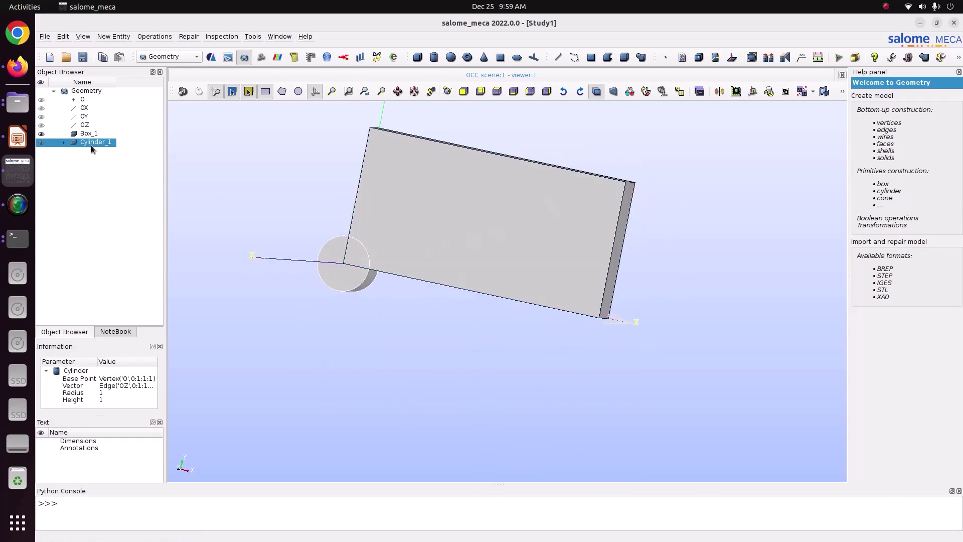
# Translate a copy of Cylinder_1 by Dx 5 and Dy 2.5 as Translation_1
pyautogui.click(155, 36)
pyautogui.moveTo(161, 60)
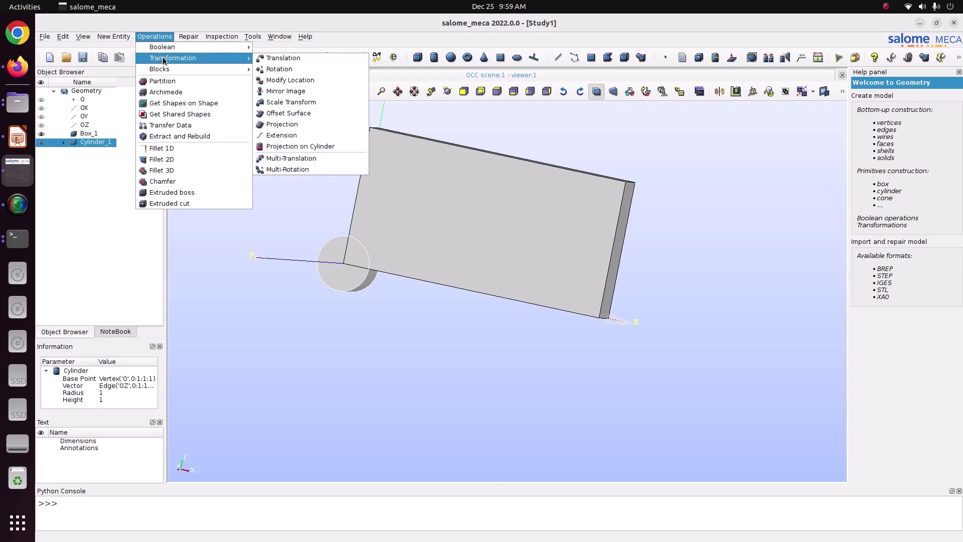
pyautogui.click(286, 59)
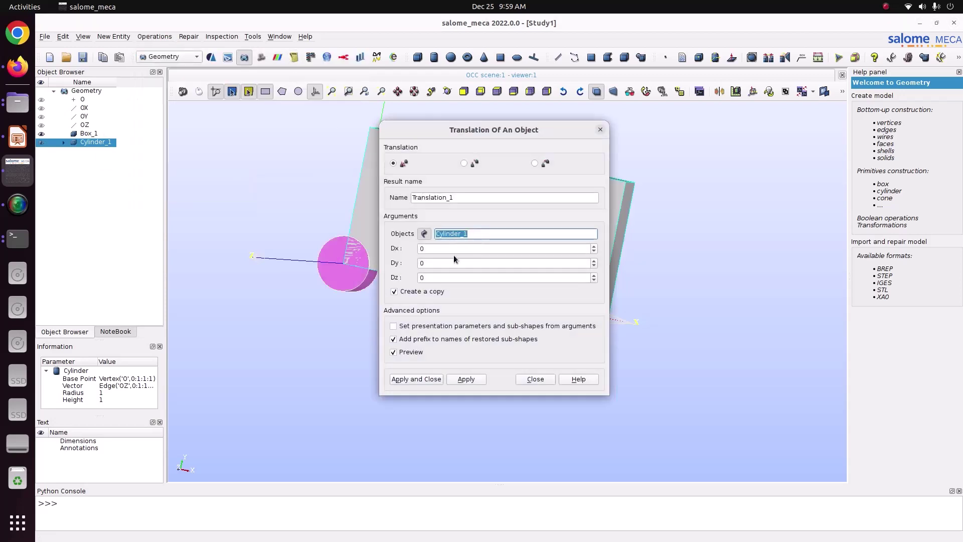
pyautogui.click(442, 248)
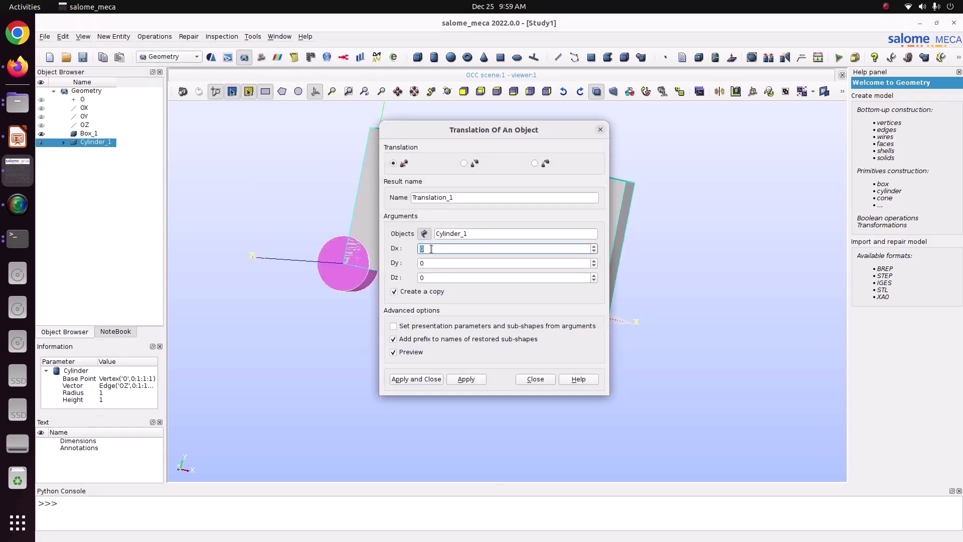
pyautogui.write('5')
pyautogui.moveTo(488, 132); pyautogui.dragTo(820, 135)
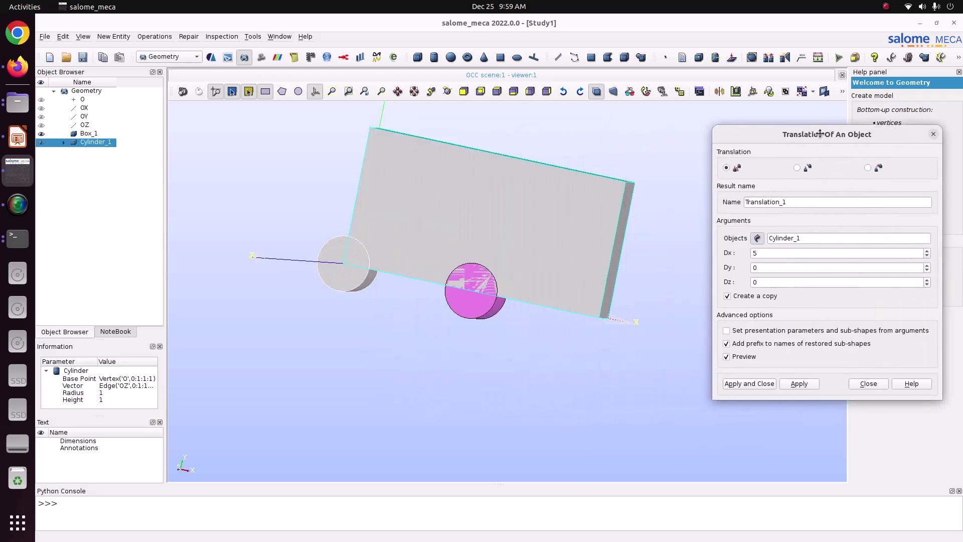
pyautogui.press('Tab')
pyautogui.write('2.5')
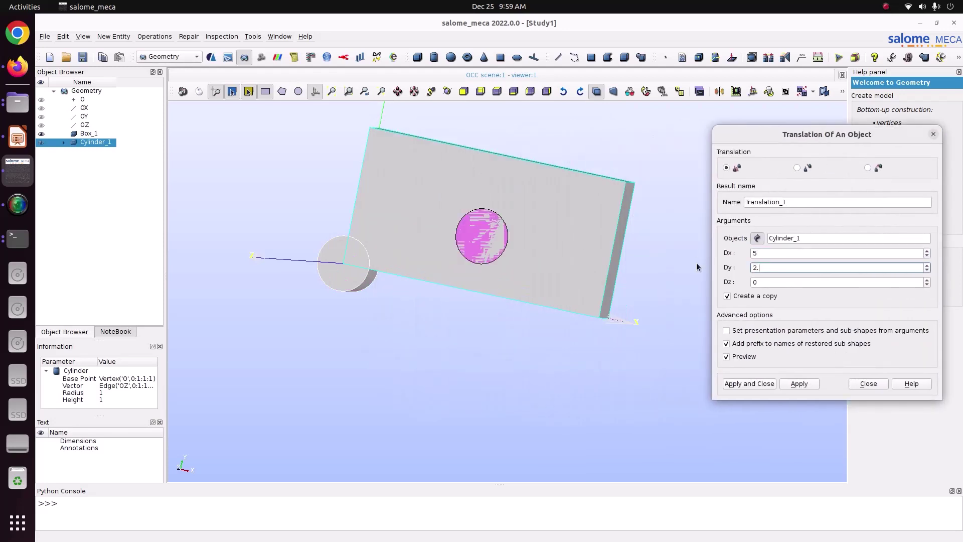
pyautogui.click(759, 387)
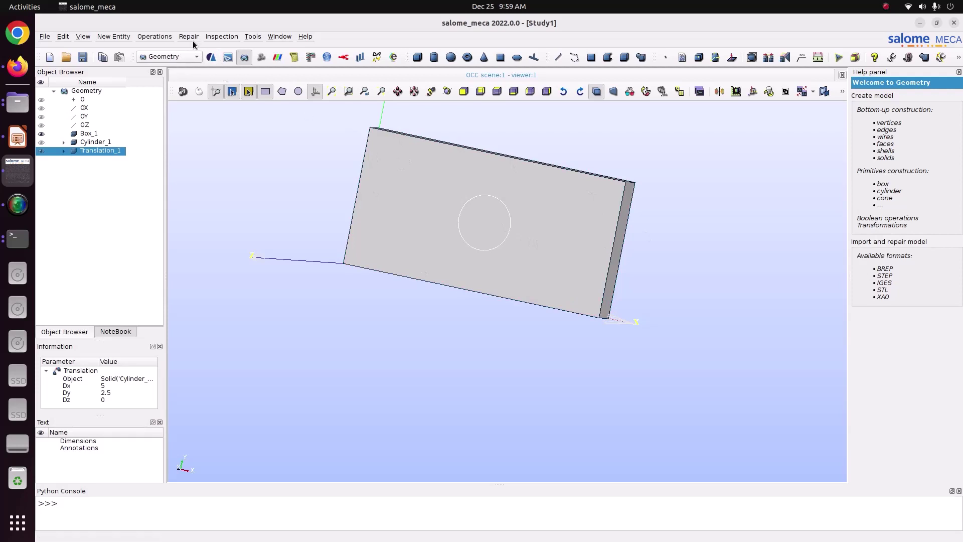
# Cut Translation_1 from main object Box_1 to produce Cut_1
pyautogui.click(156, 36)
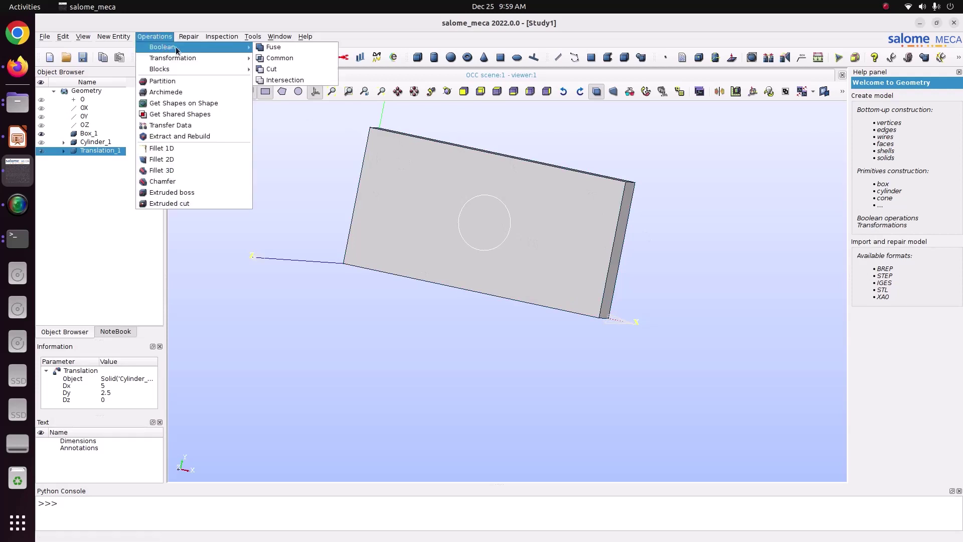
pyautogui.click(279, 36)
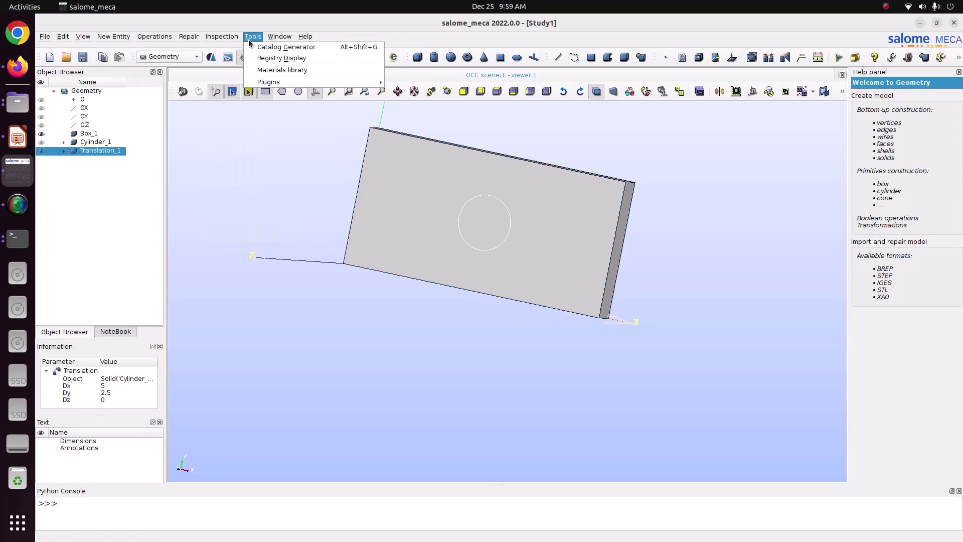
pyautogui.moveTo(157, 45)
pyautogui.click(271, 69)
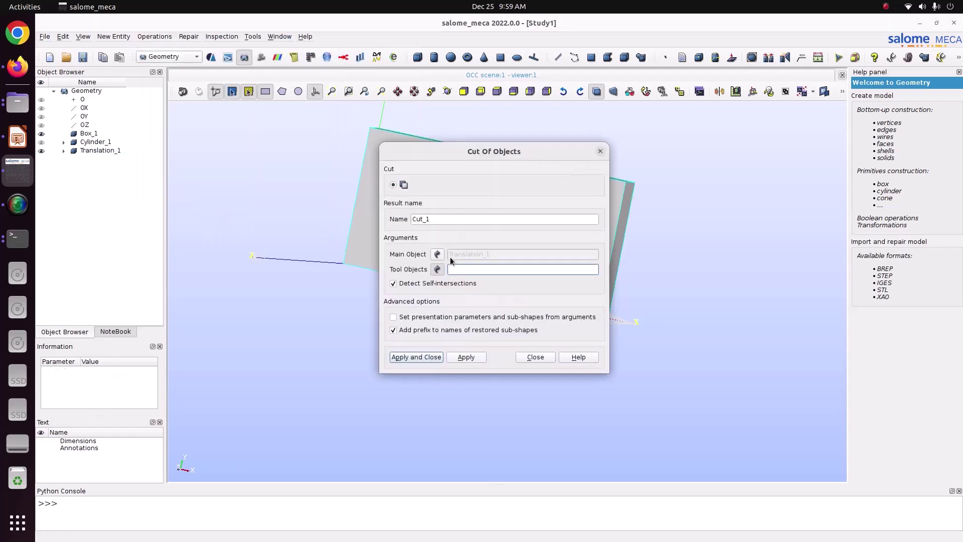
pyautogui.click(439, 256)
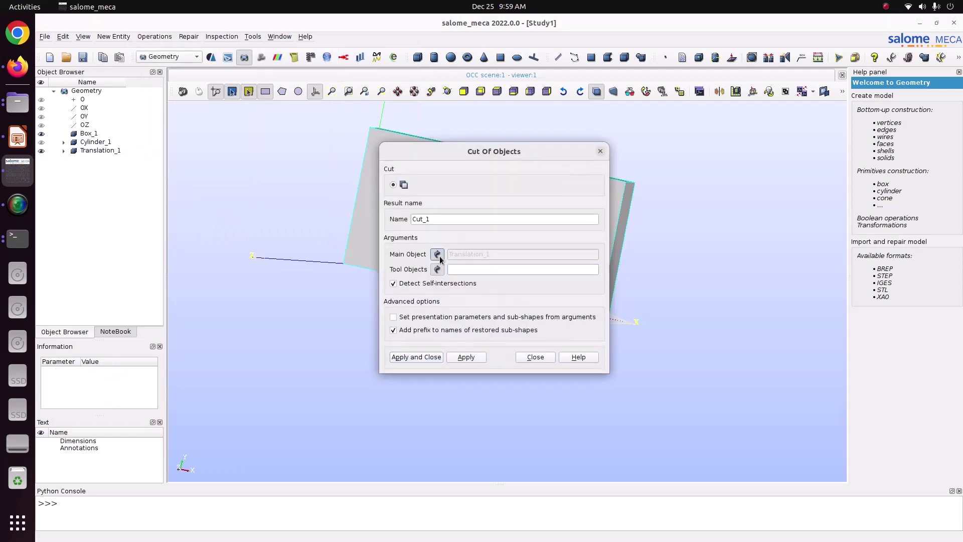
pyautogui.click(90, 134)
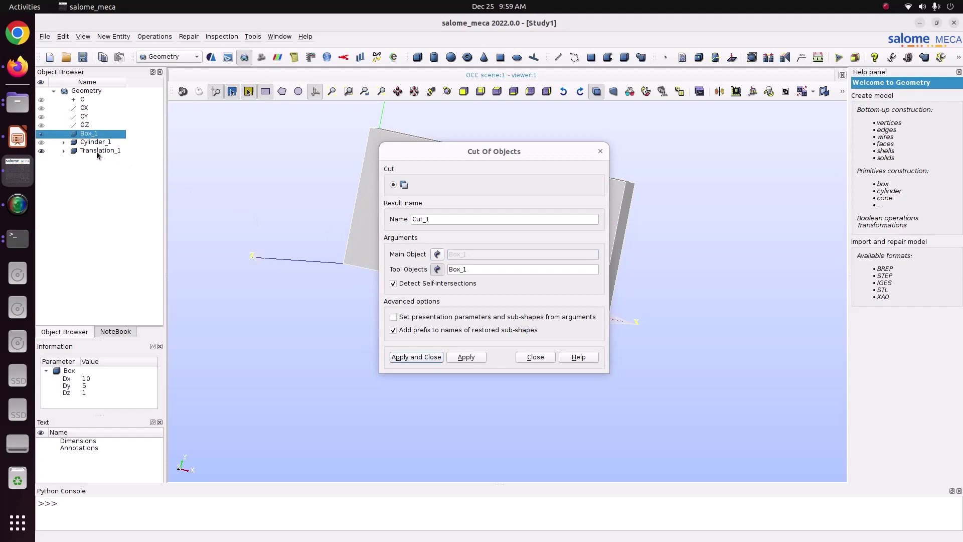
pyautogui.click(96, 151)
pyautogui.moveTo(490, 152); pyautogui.dragTo(687, 139)
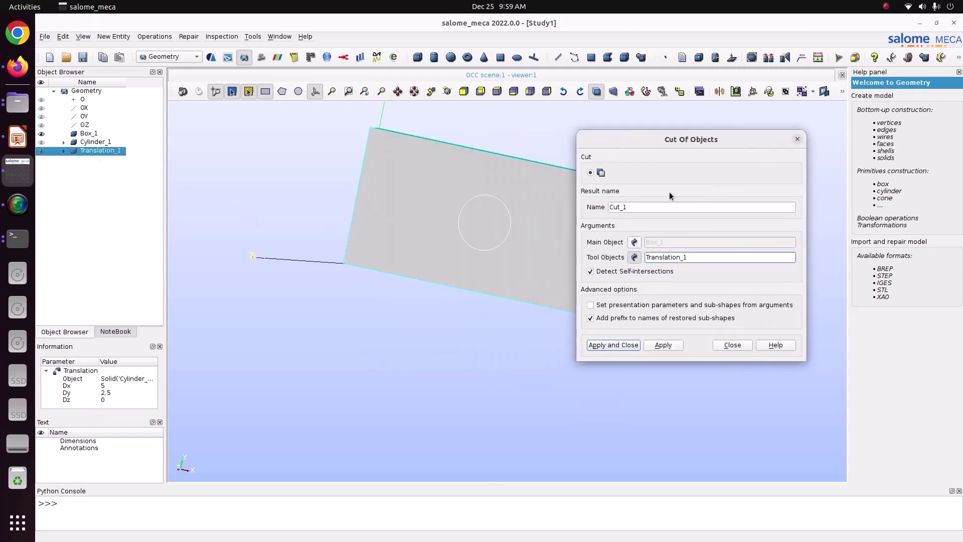
pyautogui.click(613, 345)
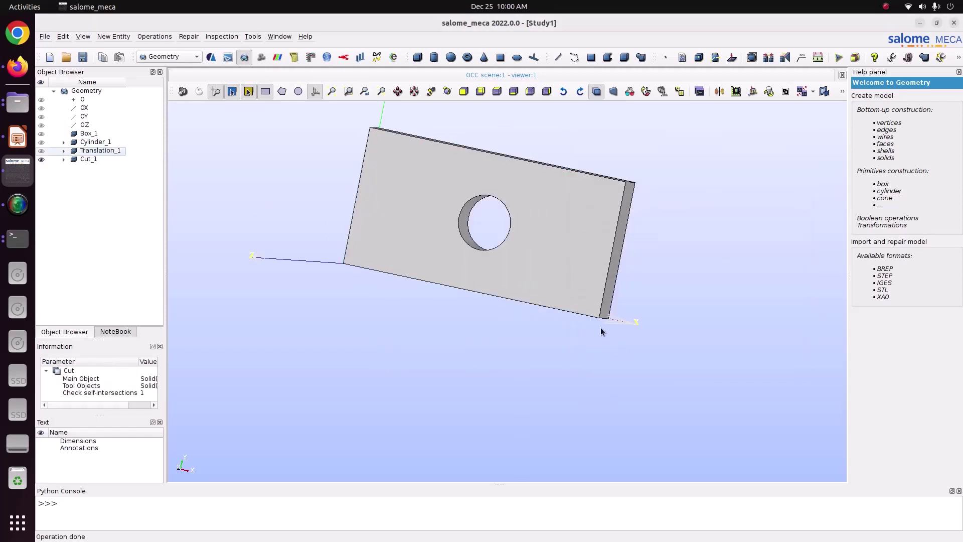
# Save the study as Study1 in Pictures/CODE_ASTER/58_Neo_Hookien
pyautogui.click(45, 37)
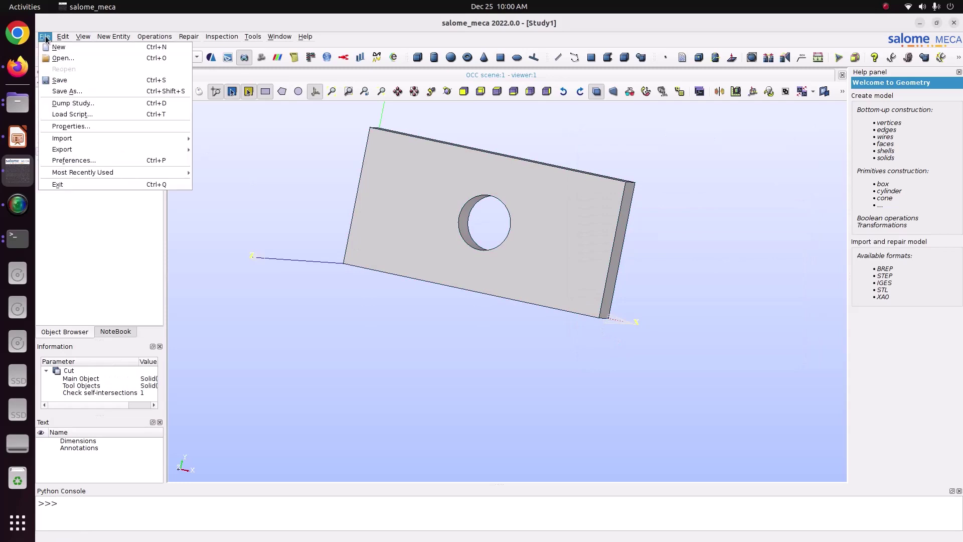
pyautogui.click(64, 89)
pyautogui.click(377, 212)
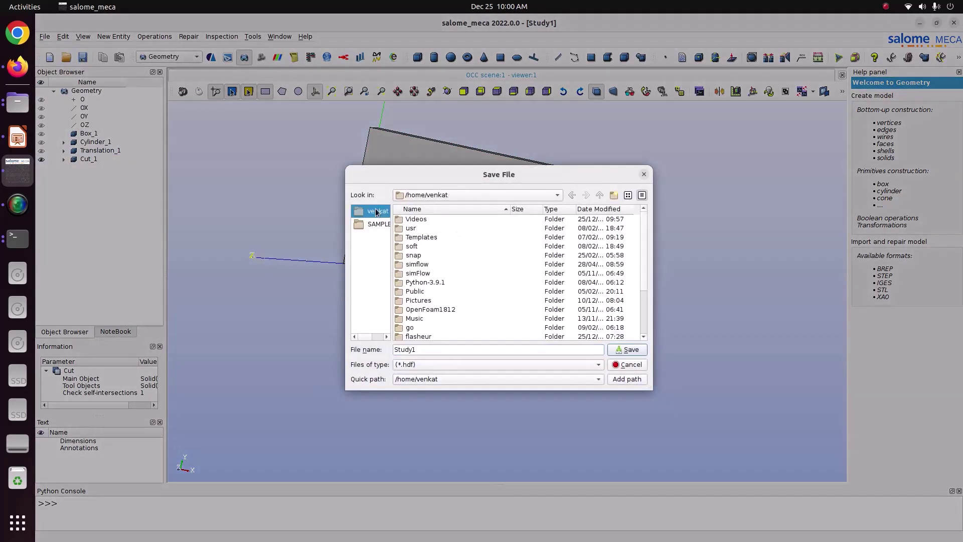
pyautogui.doubleClick(457, 299)
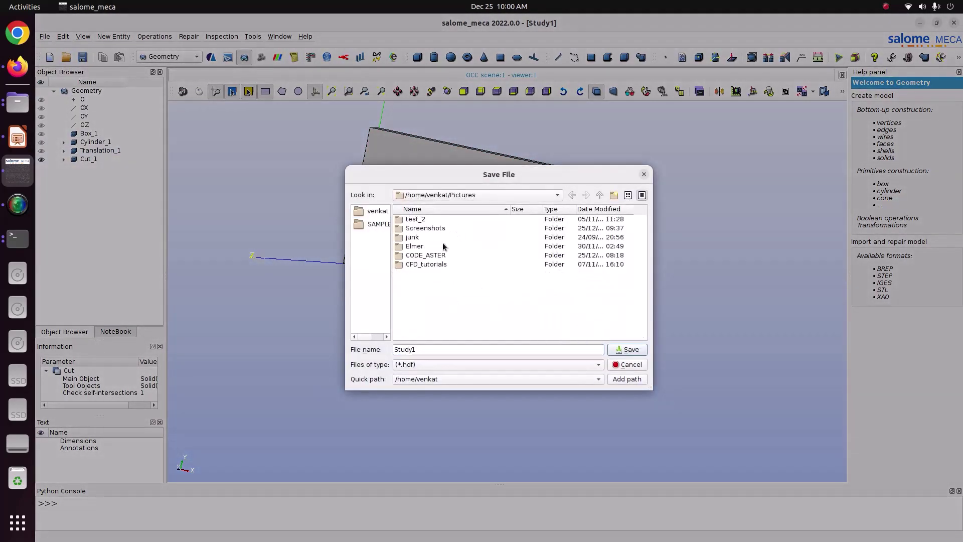
pyautogui.doubleClick(424, 255)
pyautogui.scroll(-10, 444, 256)
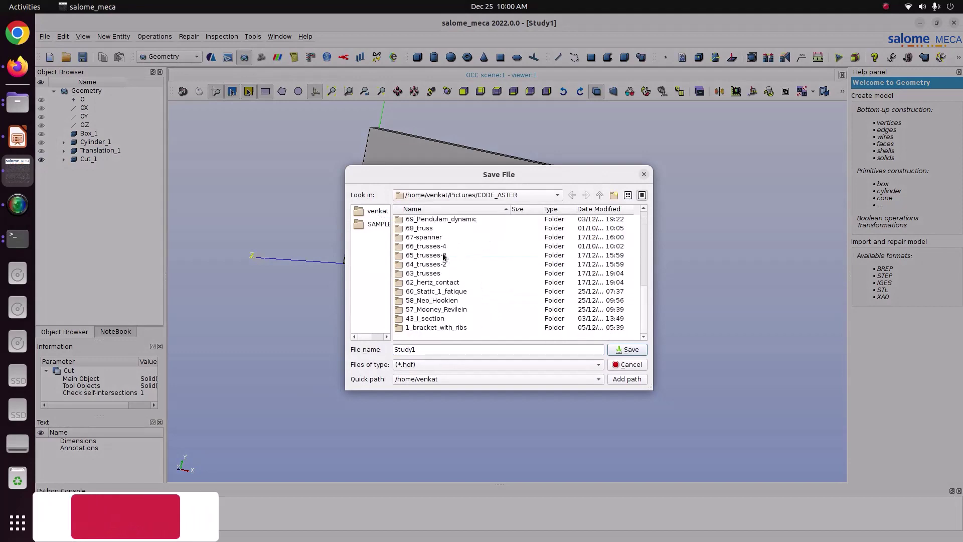
pyautogui.doubleClick(445, 300)
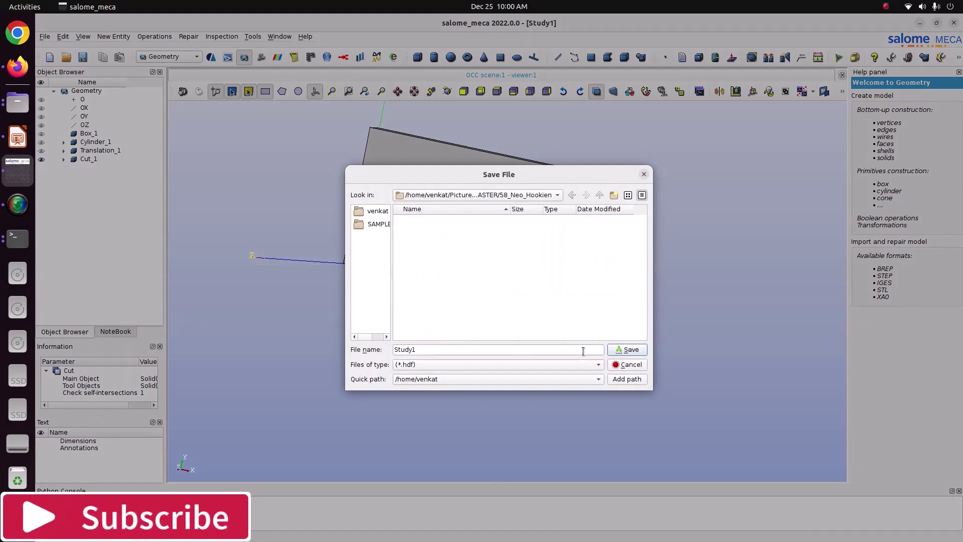
pyautogui.click(616, 349)
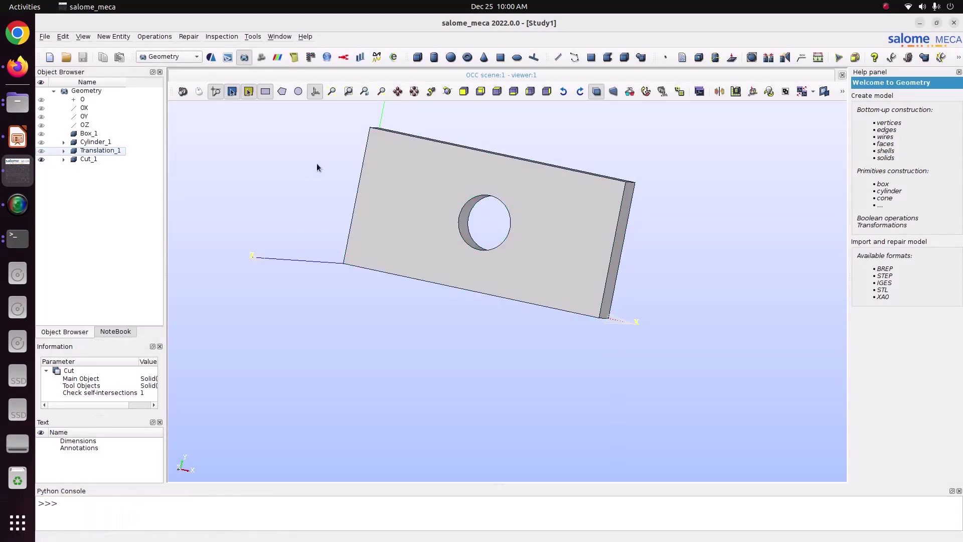
# Orbit the plate to show its hole, then return to slide 3 in Impress
pyautogui.click(431, 91)
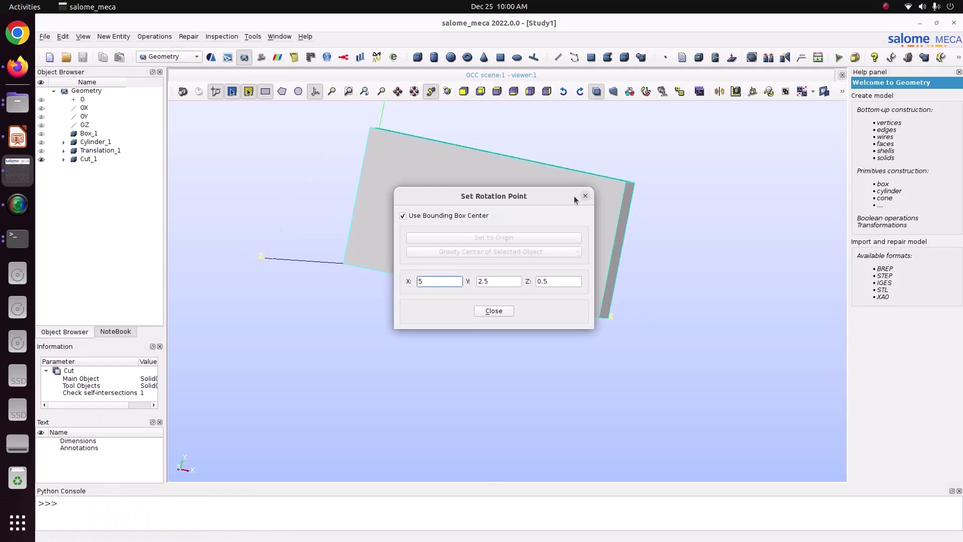
pyautogui.click(584, 195)
pyautogui.click(447, 92)
pyautogui.moveTo(502, 211); pyautogui.dragTo(326, 241)
pyautogui.click(18, 137)
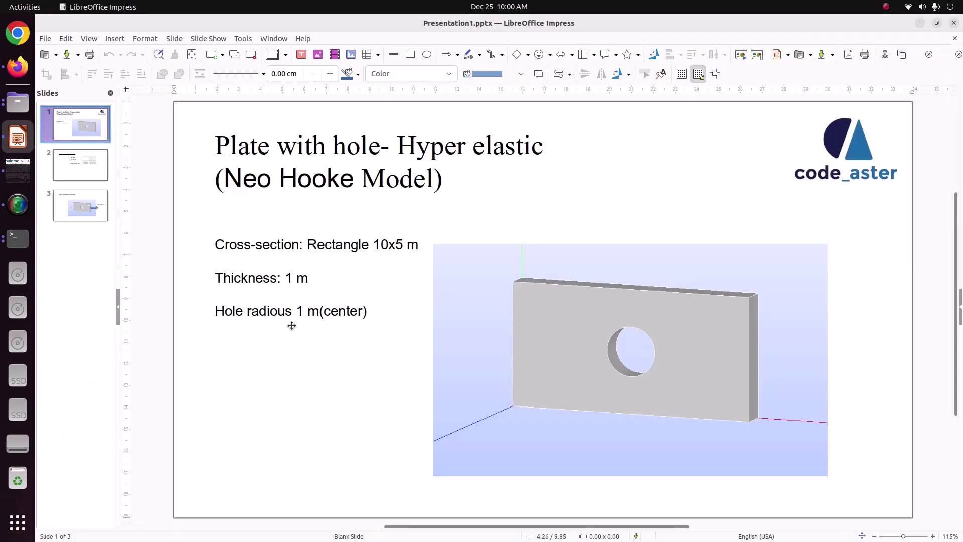
pyautogui.click(85, 209)
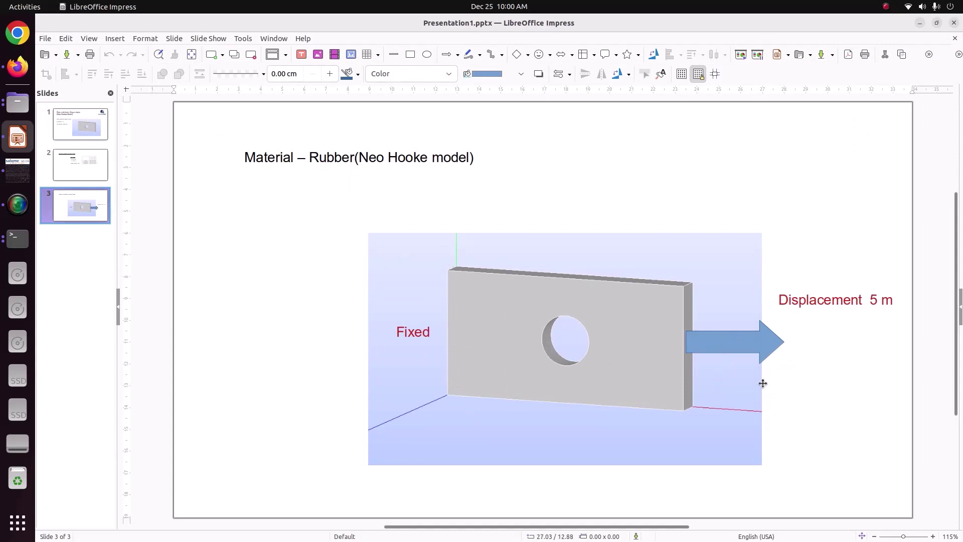
# Create face group Fix on Cut_1 from the plate's left end face
pyautogui.click(18, 170)
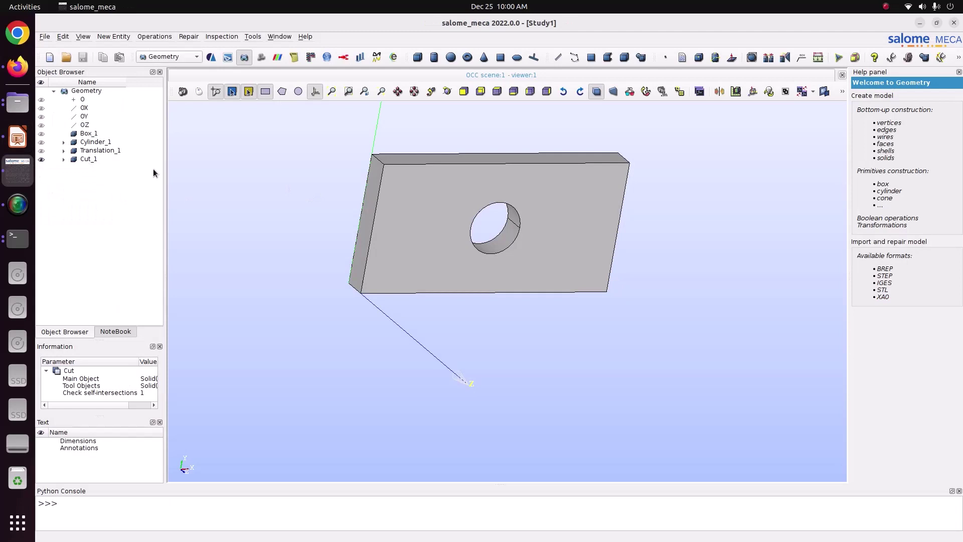
pyautogui.click(99, 159)
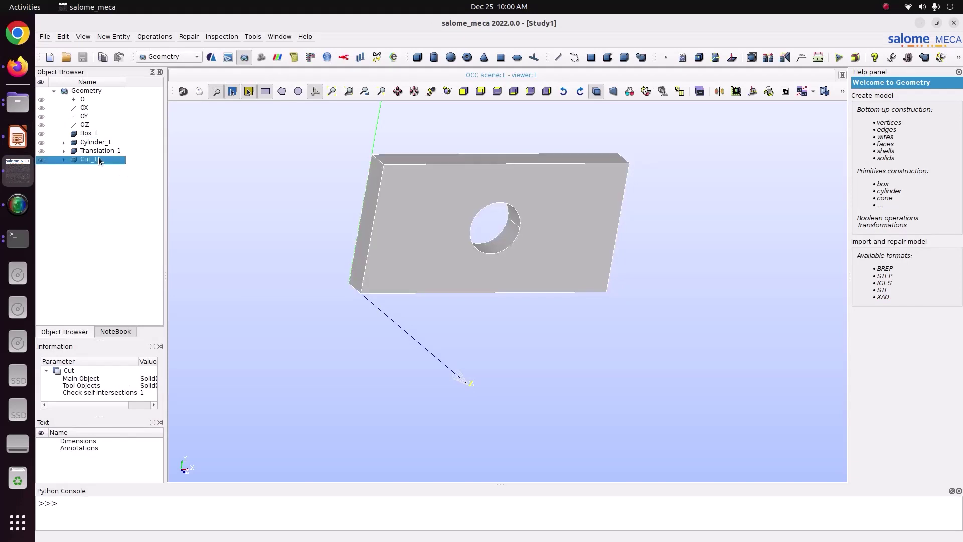
pyautogui.click(107, 39)
pyautogui.moveTo(119, 81)
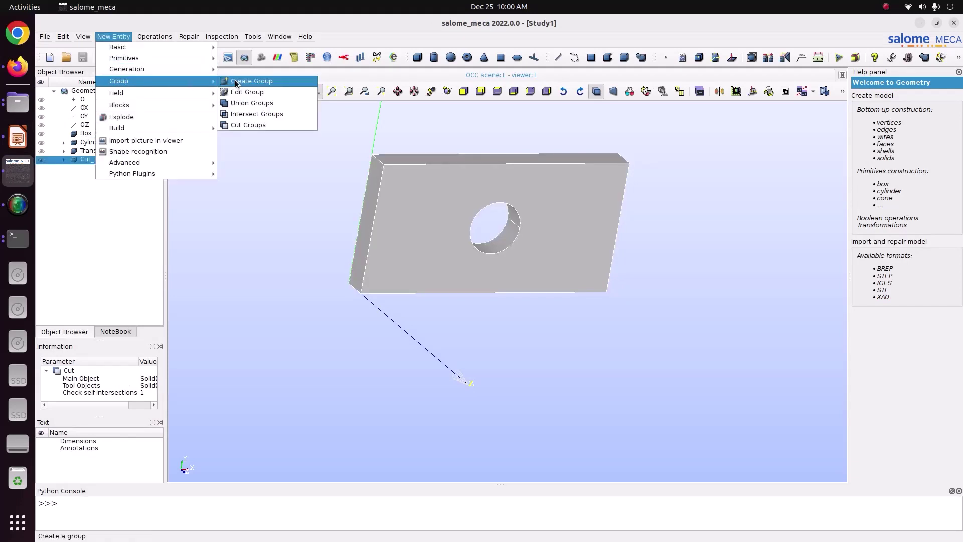
pyautogui.click(234, 80)
pyautogui.click(509, 138)
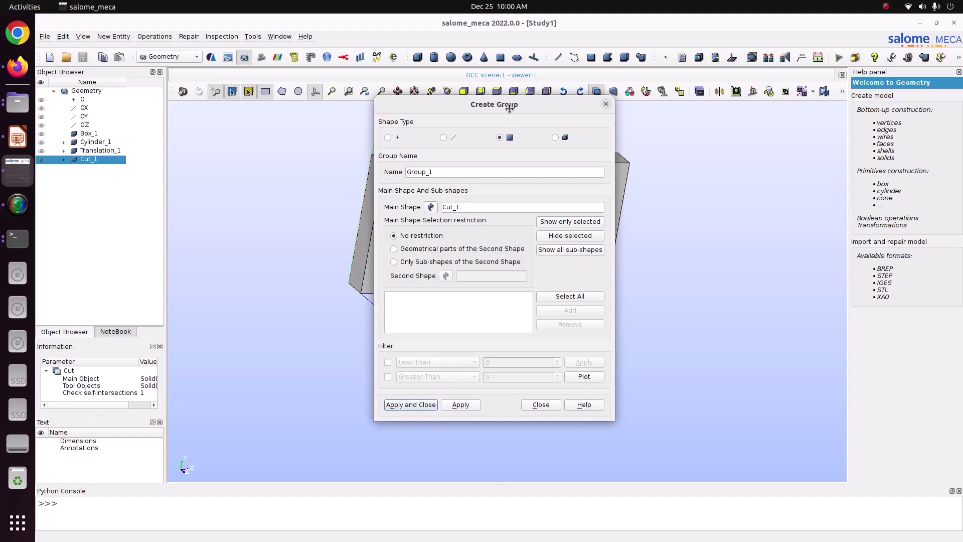
pyautogui.moveTo(510, 106); pyautogui.dragTo(833, 149)
pyautogui.click(371, 206)
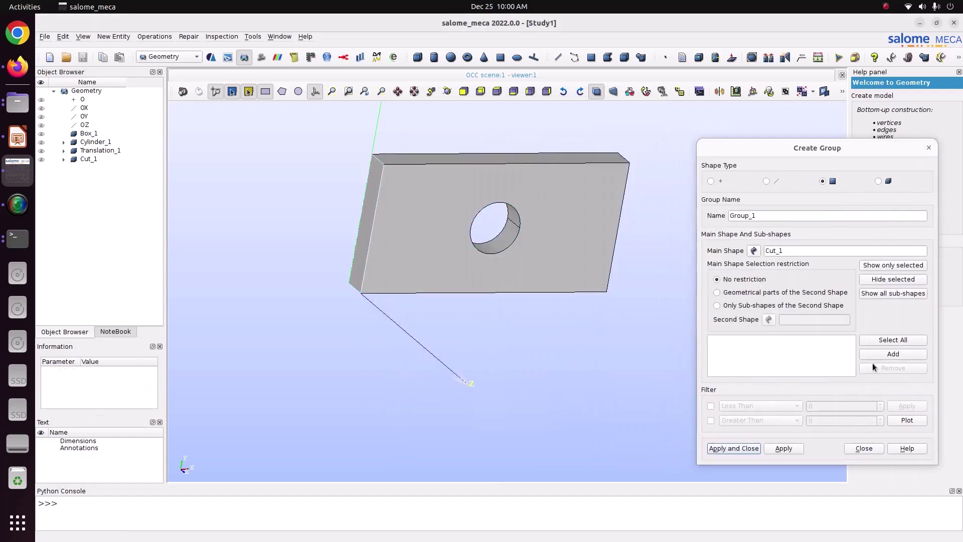
pyautogui.click(893, 353)
pyautogui.doubleClick(757, 215)
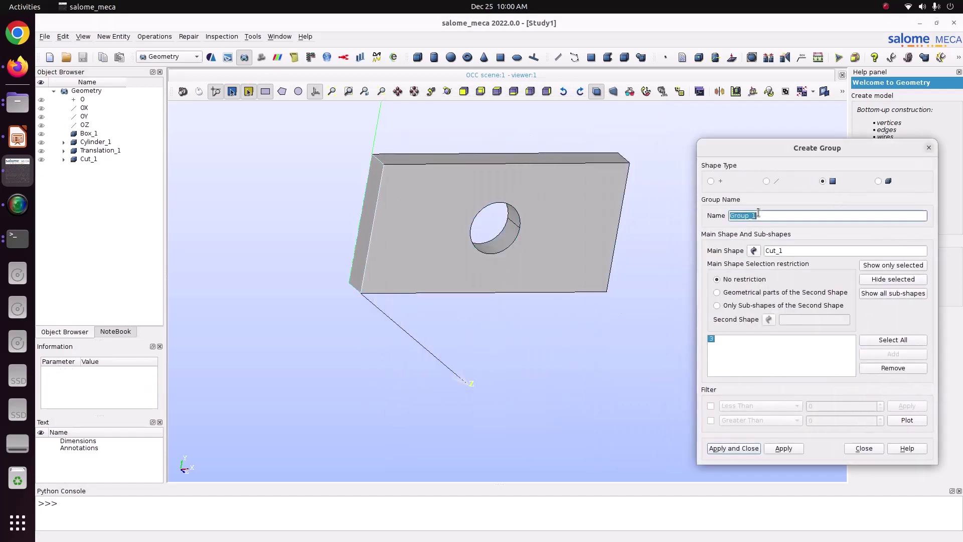
pyautogui.write('Fix')
pyautogui.click(785, 449)
# Create face group Disp from the right end face and save the study
pyautogui.click(463, 93)
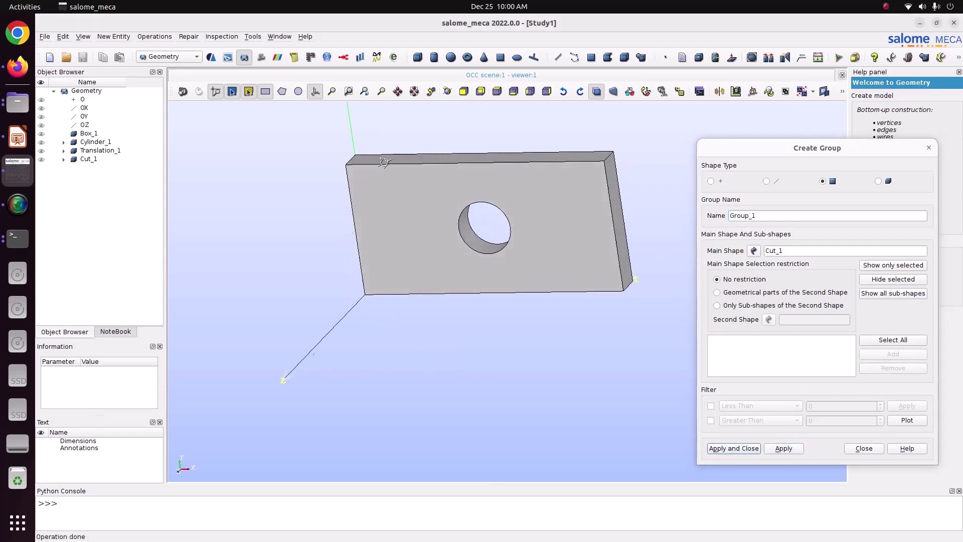
pyautogui.click(612, 206)
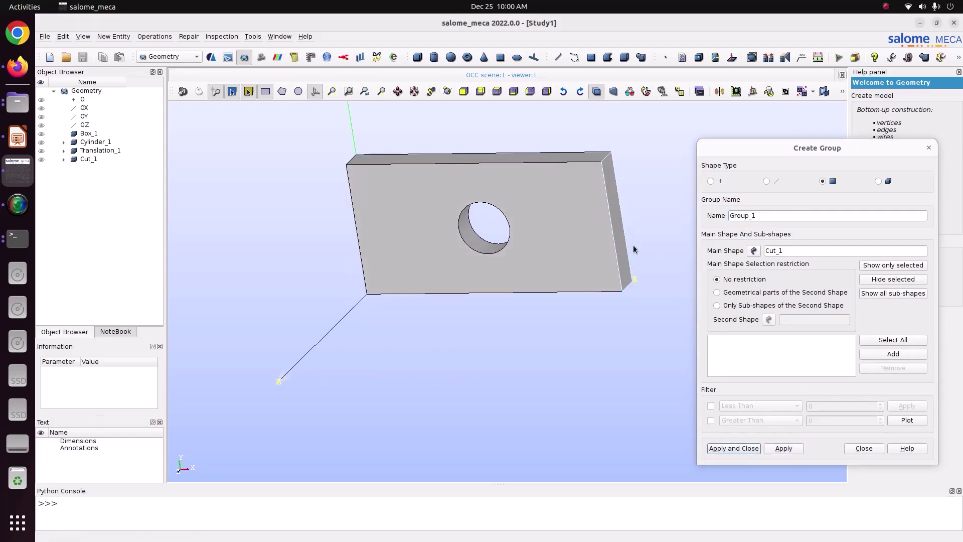
pyautogui.click(874, 350)
pyautogui.doubleClick(767, 216)
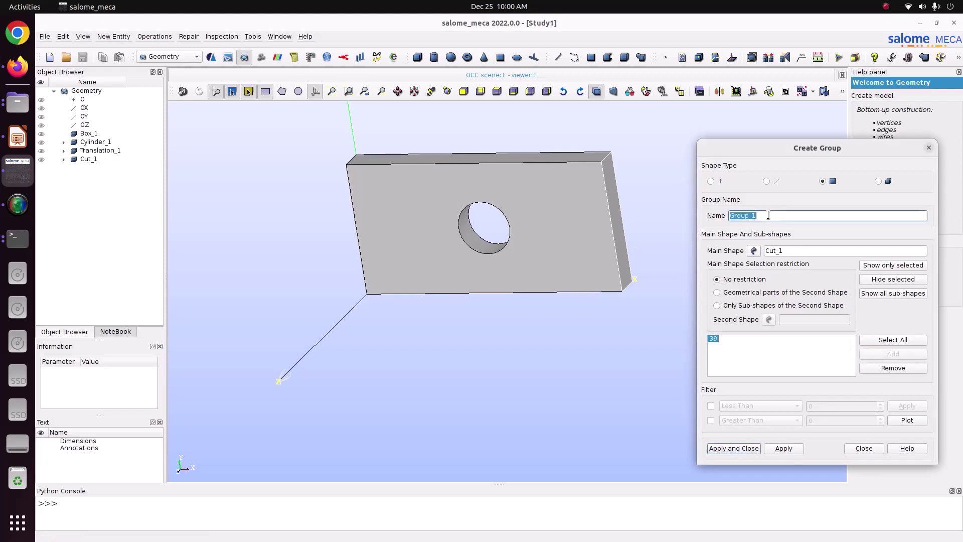
pyautogui.write('Disp')
pyautogui.click(723, 448)
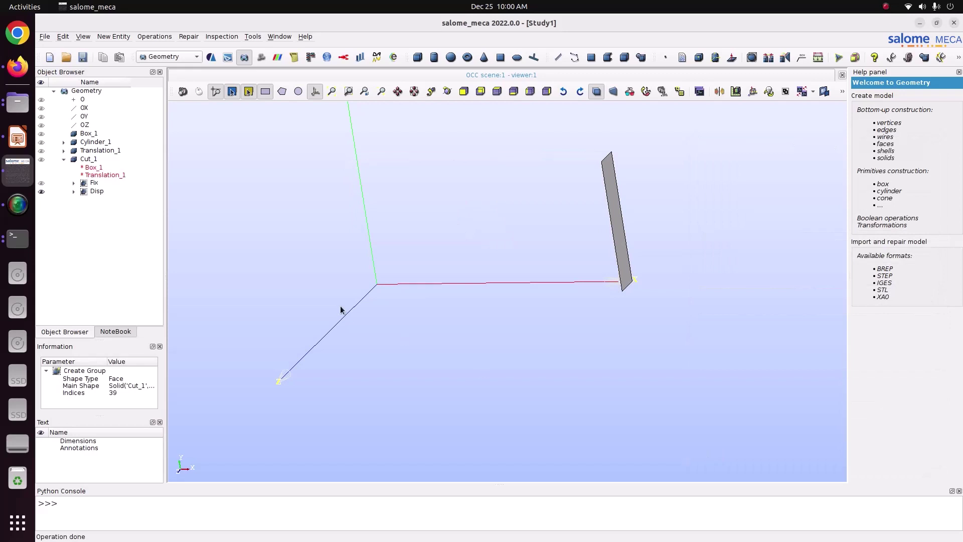
pyautogui.hotkey('ctrl', 's')
# Switch to the Mesh module with Cut_1 selected as the geometry
pyautogui.click(41, 183)
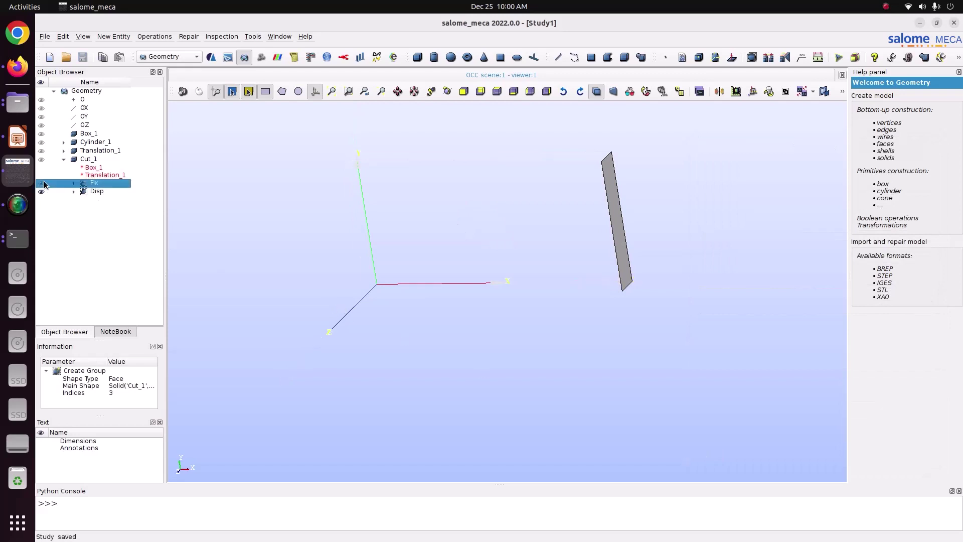
pyautogui.click(98, 160)
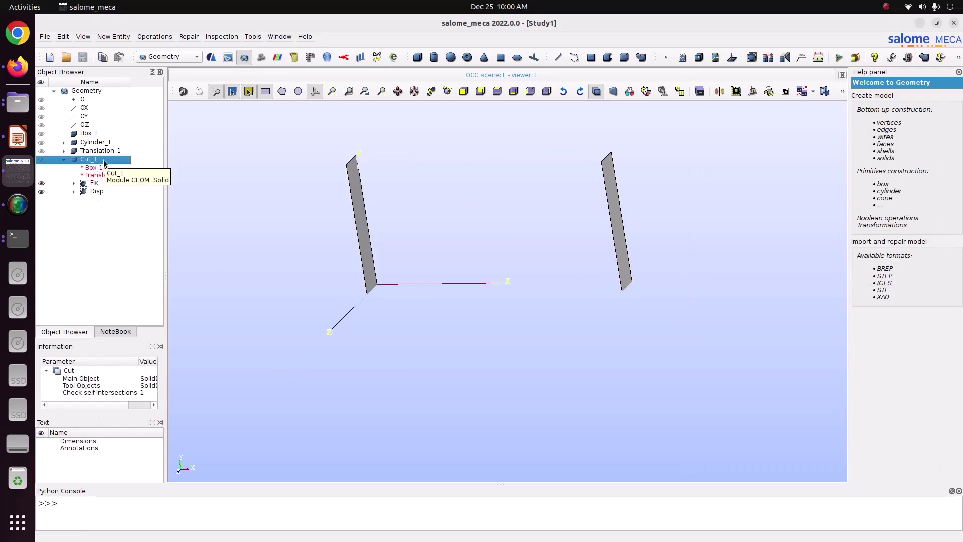
pyautogui.click(148, 58)
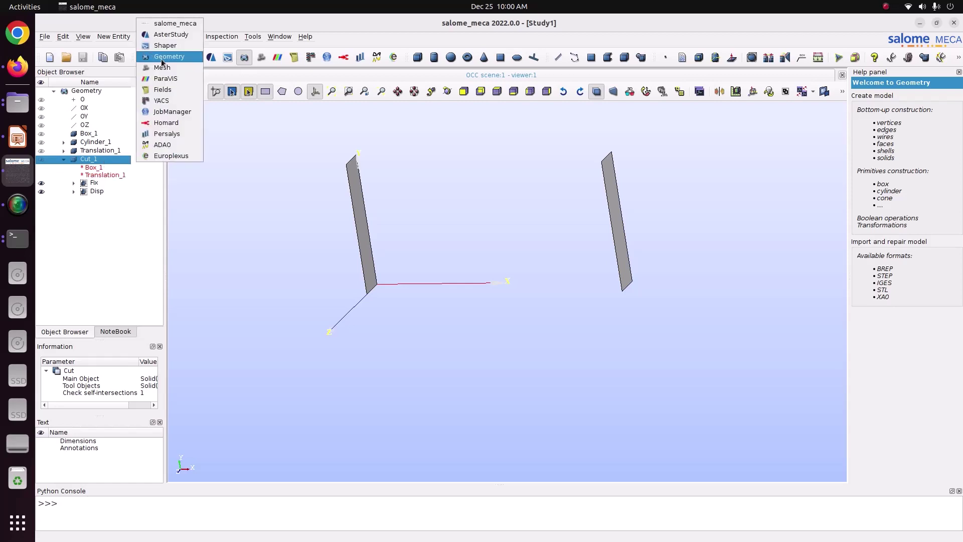
pyautogui.click(169, 69)
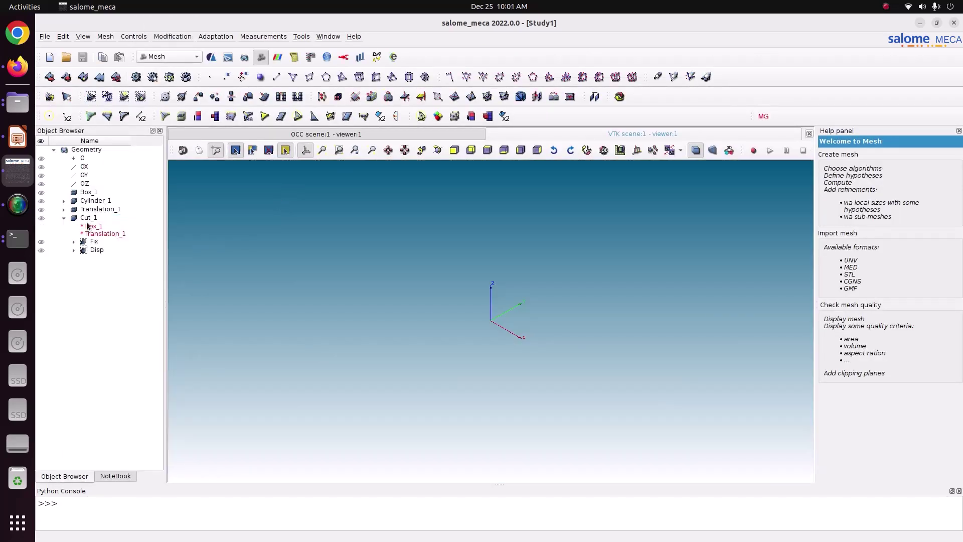
pyautogui.click(89, 218)
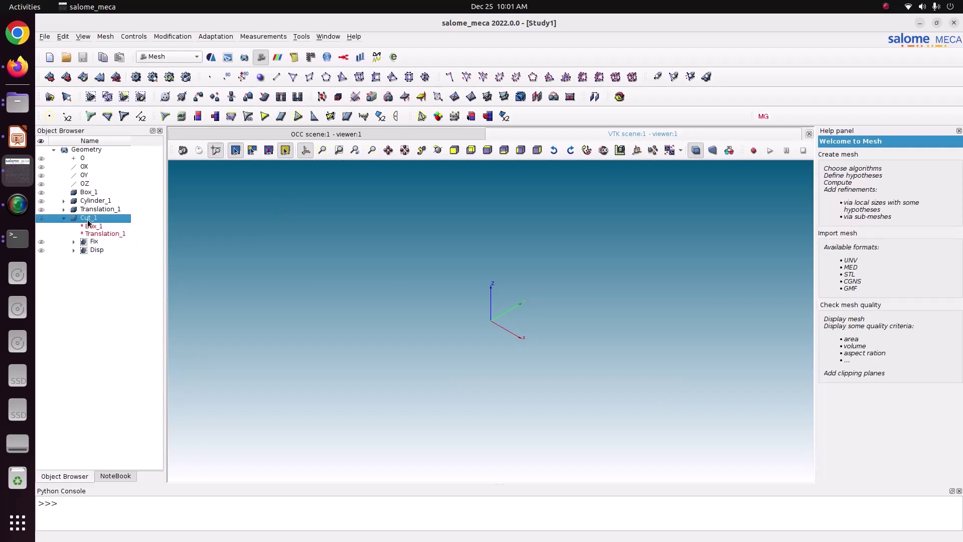
# Create Mesh_1 with NETGEN 1D-2D-3D and simple parameters, local length 0.3
pyautogui.click(105, 36)
pyautogui.click(117, 44)
pyautogui.click(486, 250)
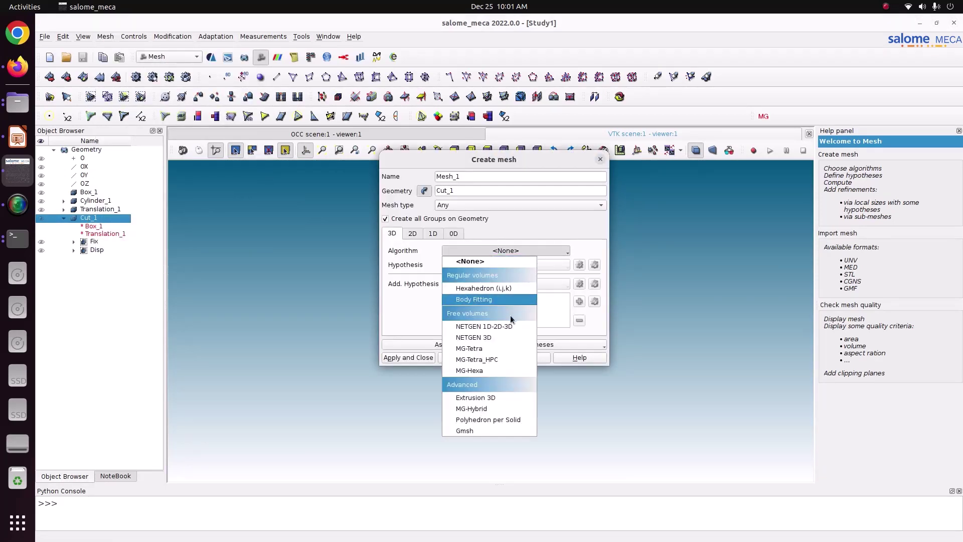
pyautogui.click(484, 326)
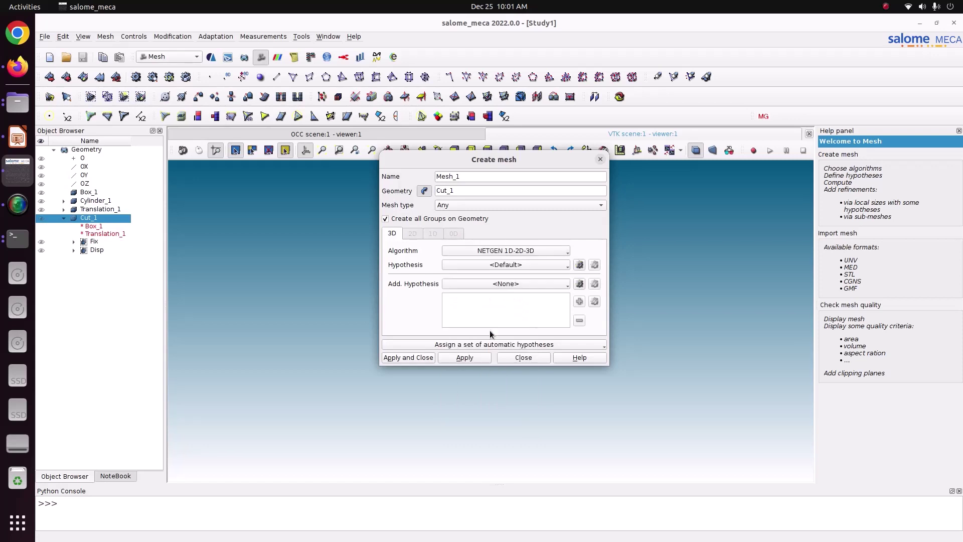
pyautogui.click(579, 264)
pyautogui.click(604, 281)
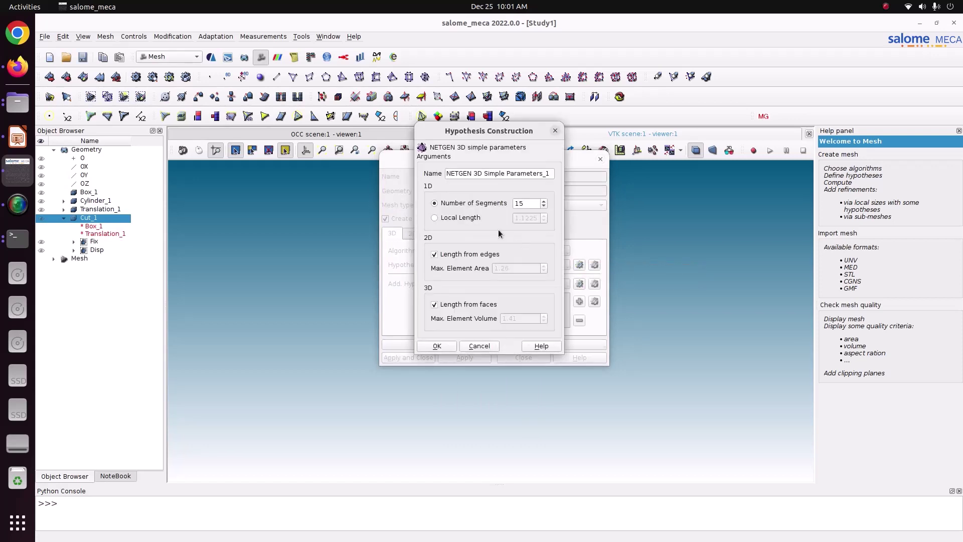
pyautogui.click(473, 218)
pyautogui.moveTo(540, 221); pyautogui.dragTo(466, 205)
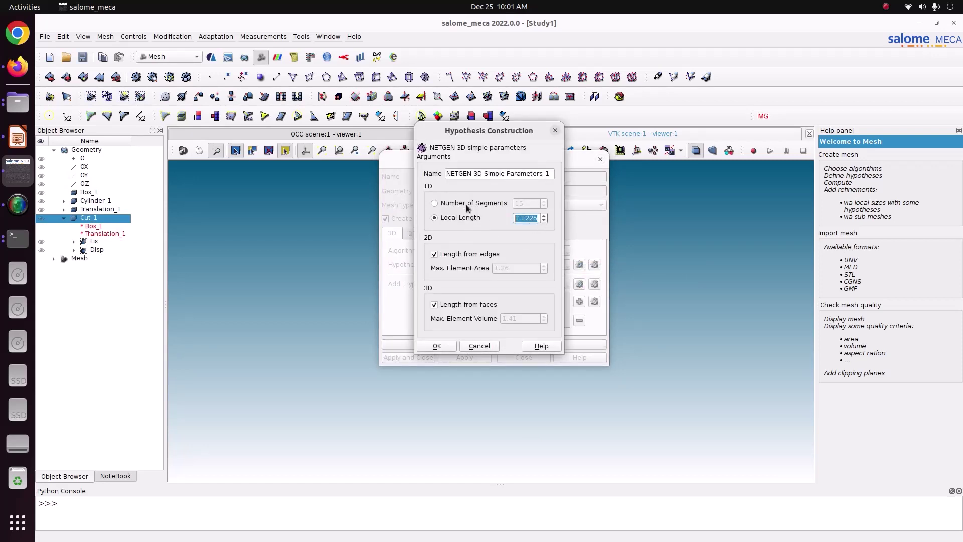
pyautogui.write('0.3')
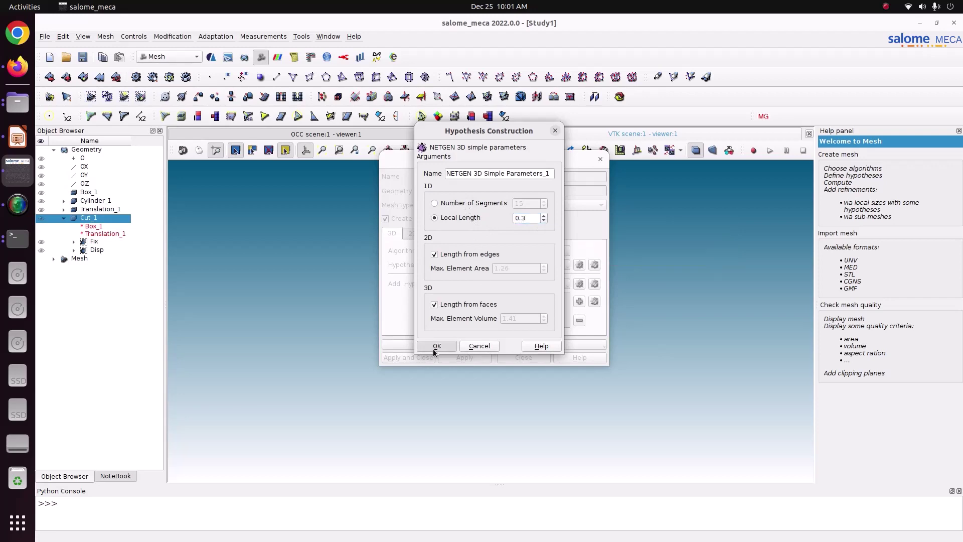
pyautogui.click(434, 347)
pyautogui.click(420, 358)
# Compute Mesh_1, orbit to a near-front view, and save the study
pyautogui.rightClick(92, 282)
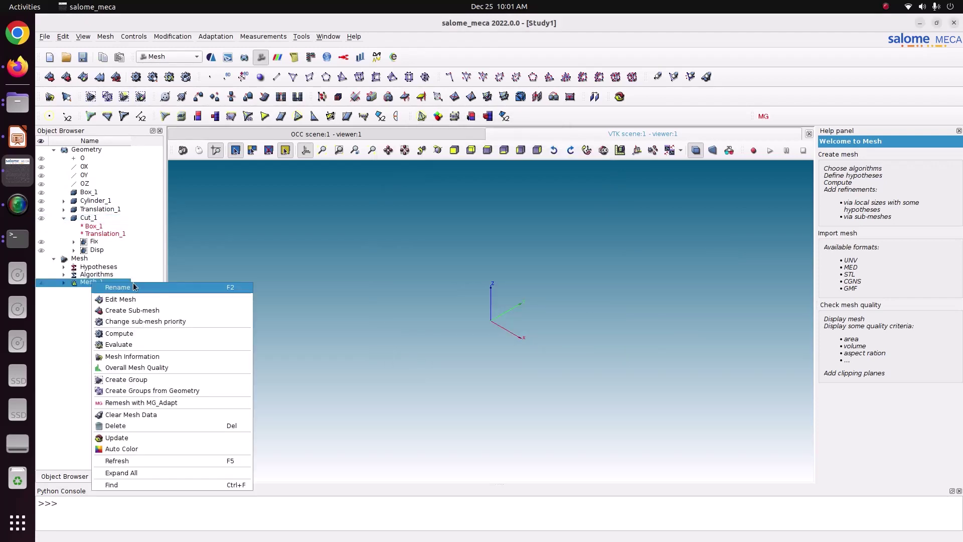
pyautogui.click(164, 332)
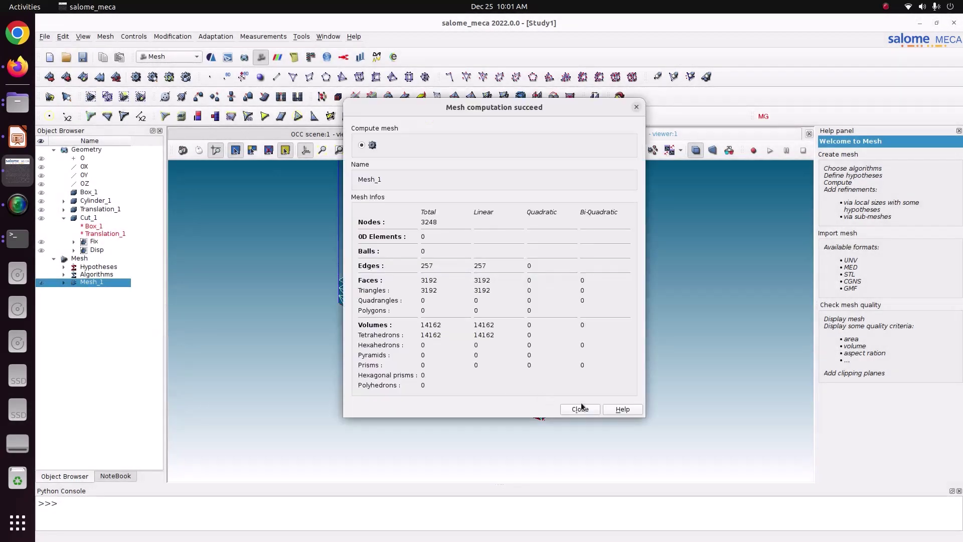
pyautogui.click(580, 408)
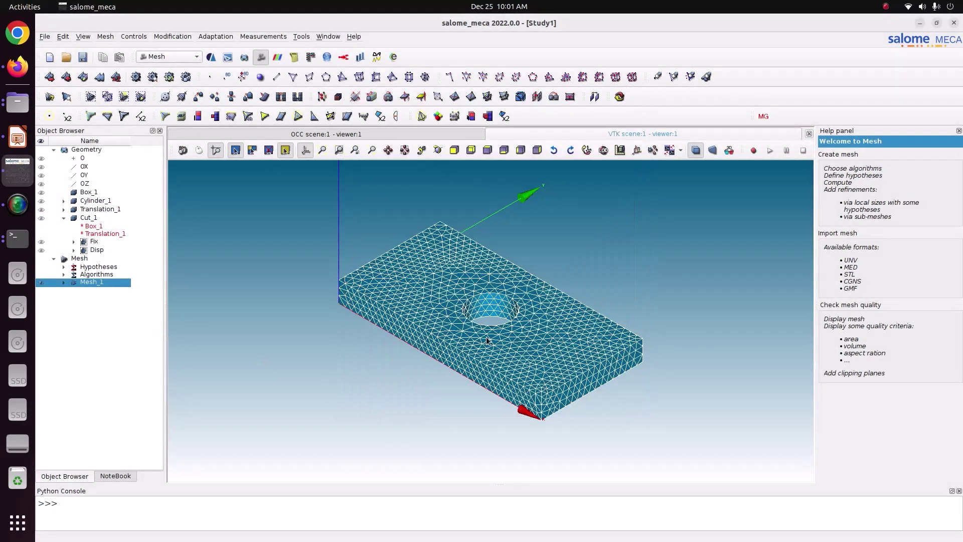
pyautogui.scroll(4, 485, 340)
pyautogui.moveTo(462, 168); pyautogui.dragTo(460, 340, button='middle')
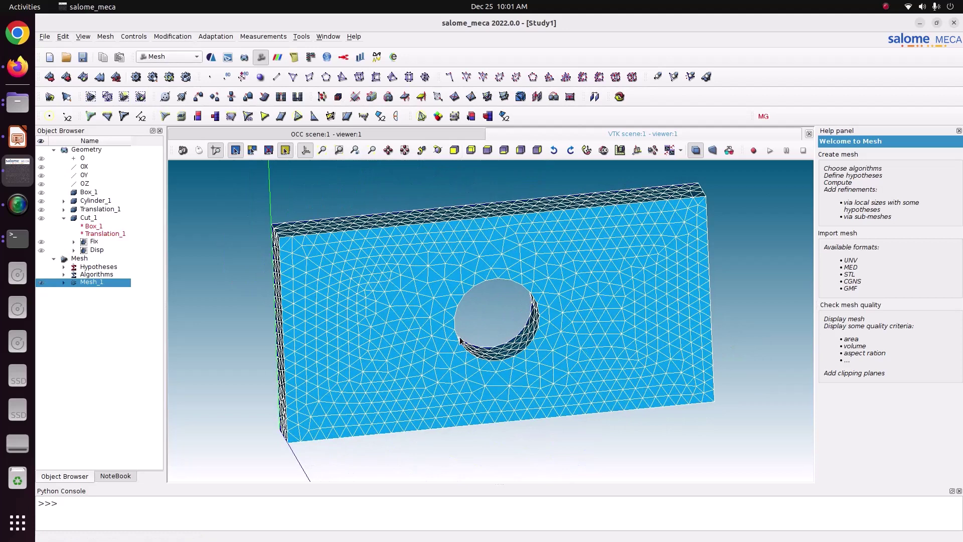
pyautogui.hotkey('ctrl', 's')
# Display Mesh_1's Fix and Disp face groups on the meshed plate
pyautogui.click(64, 283)
pyautogui.click(74, 313)
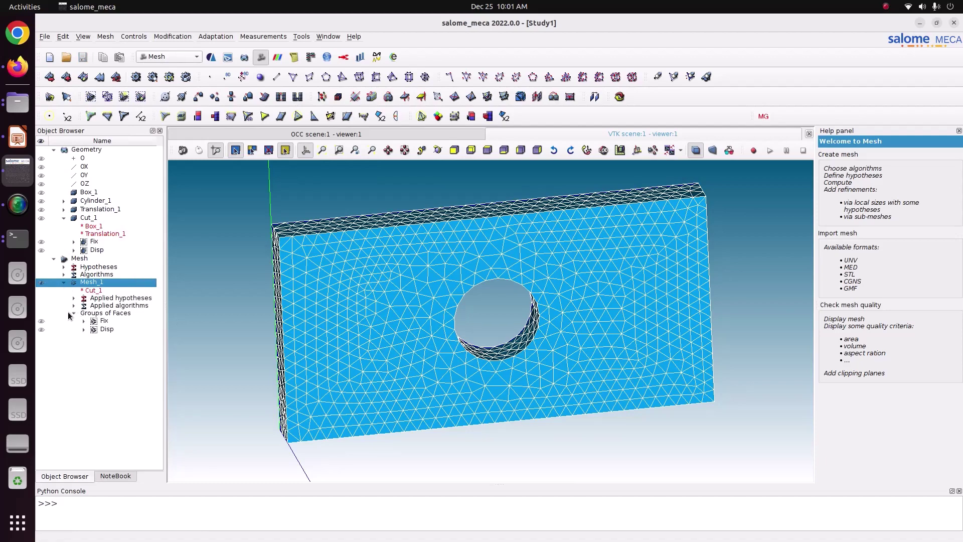
pyautogui.click(43, 321)
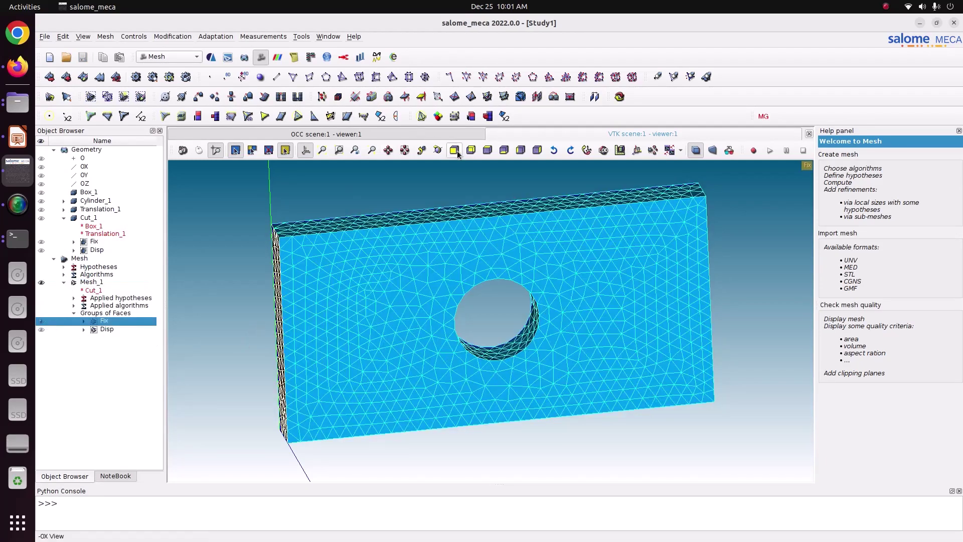
pyautogui.click(438, 149)
pyautogui.moveTo(492, 271); pyautogui.dragTo(261, 211)
pyautogui.click(43, 329)
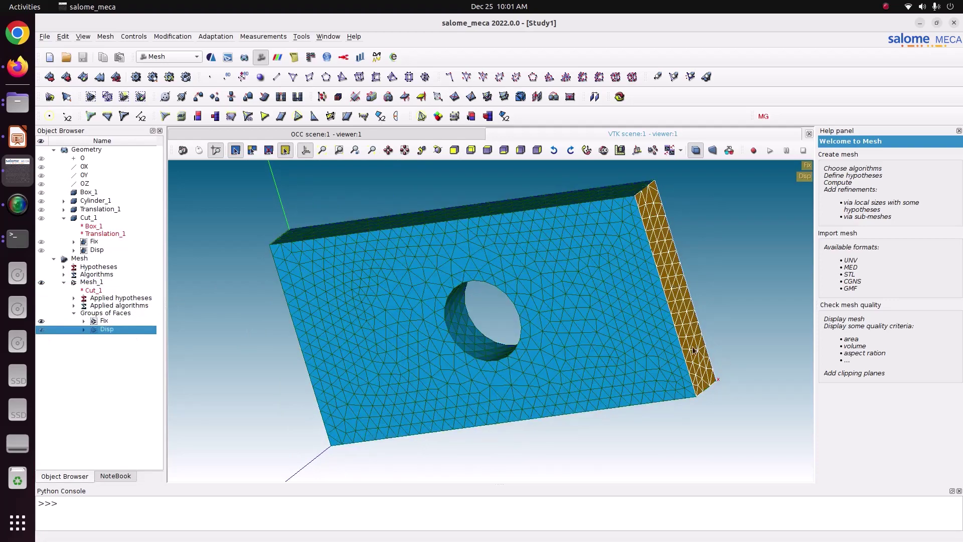
pyautogui.click(174, 57)
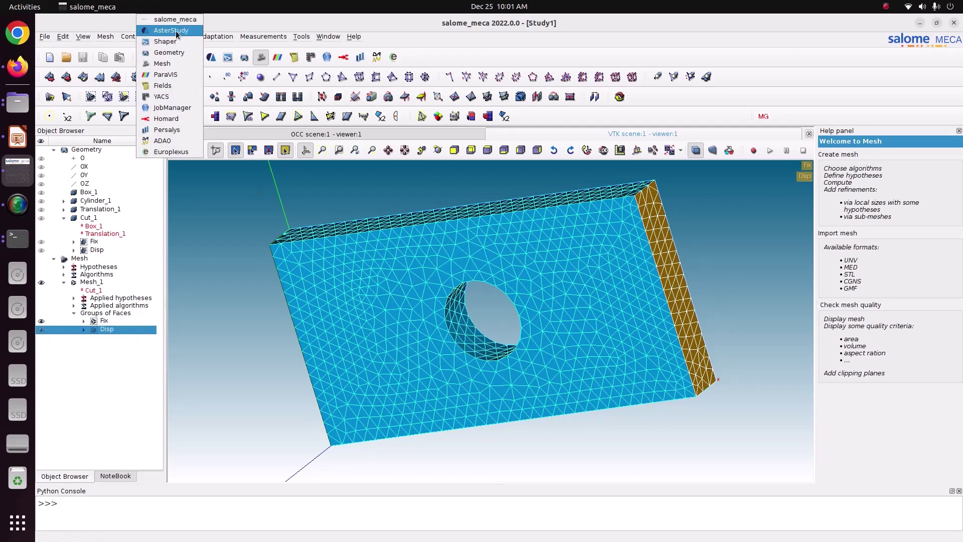
# Switch to AsterStudy with the stable code_aster version and add a stage to CurrentCase
pyautogui.click(175, 31)
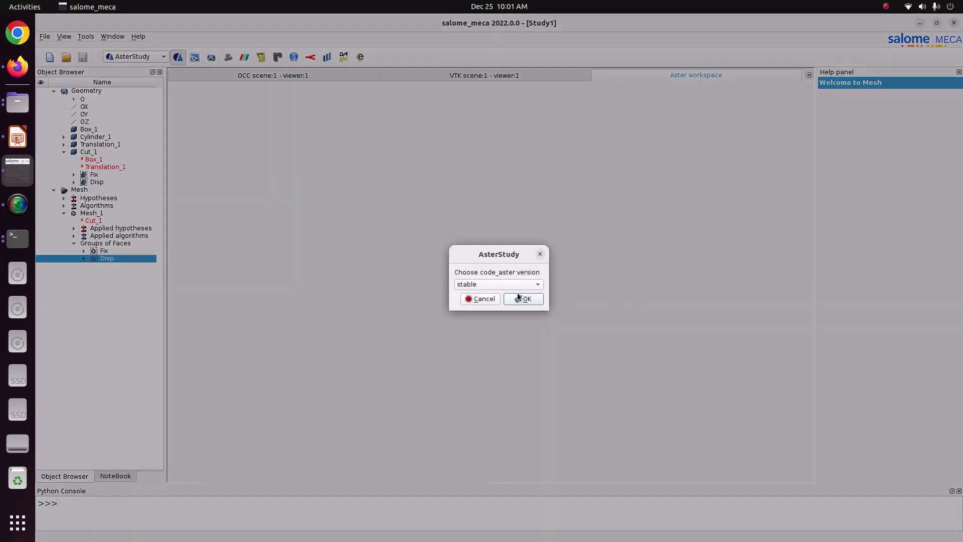
pyautogui.click(519, 296)
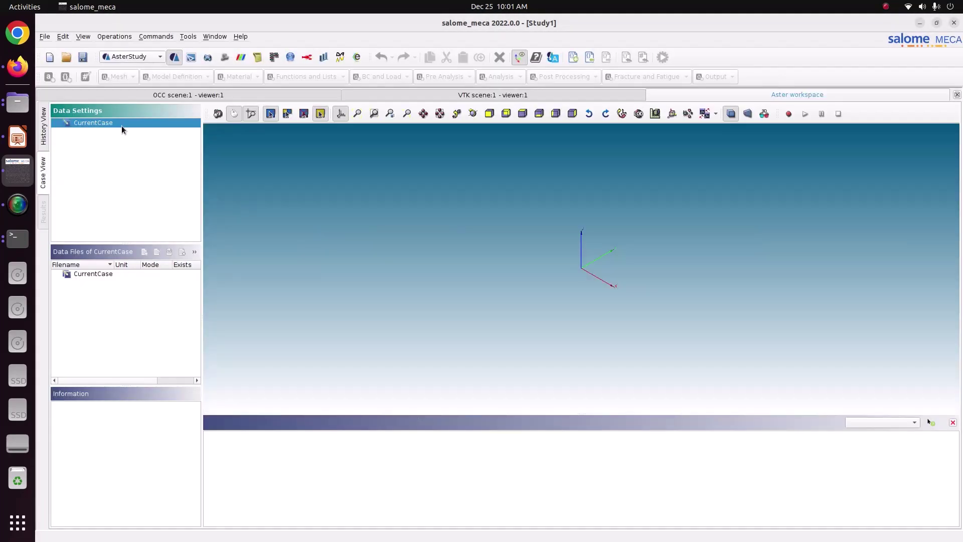
pyautogui.rightClick(120, 122)
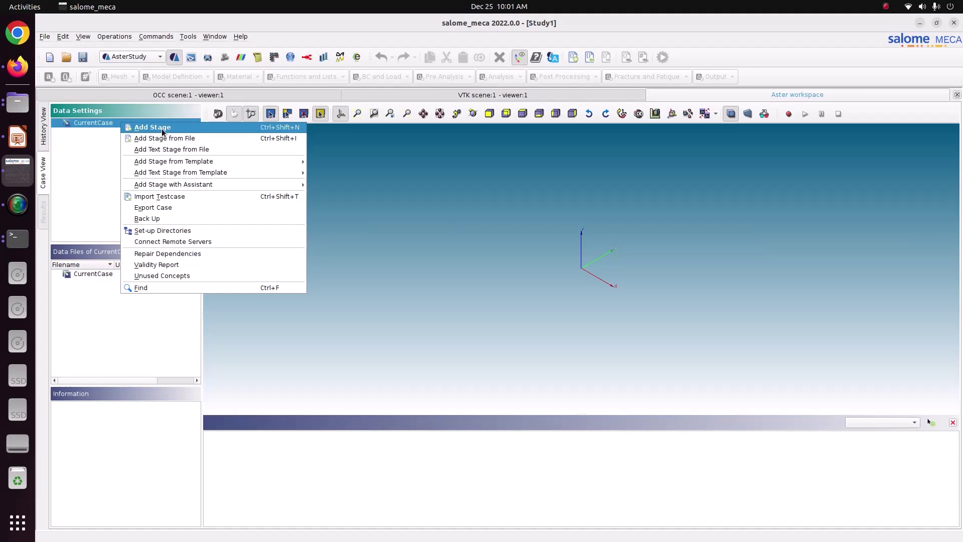
pyautogui.click(179, 131)
# Add a mesh command that reads Mesh_1 in MED format and store it
pyautogui.click(135, 76)
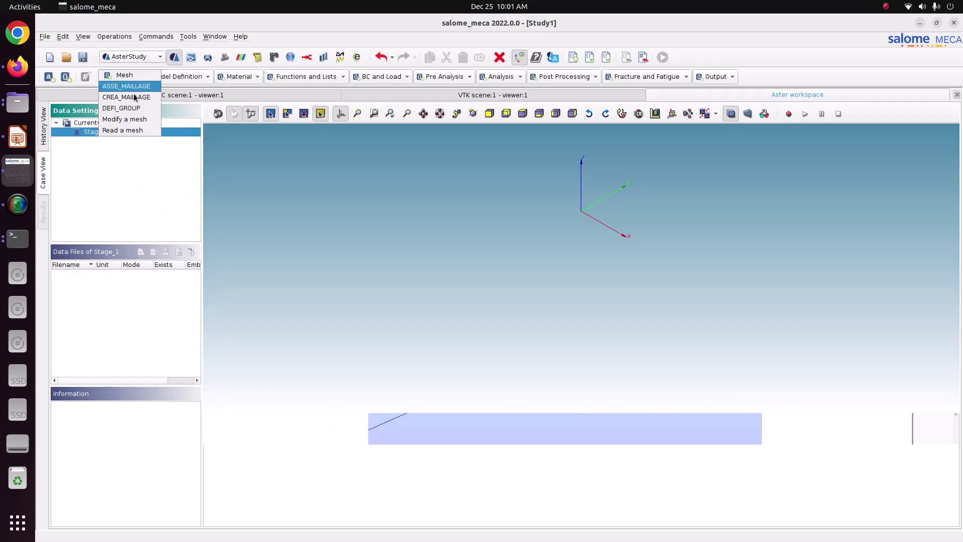
pyautogui.click(131, 129)
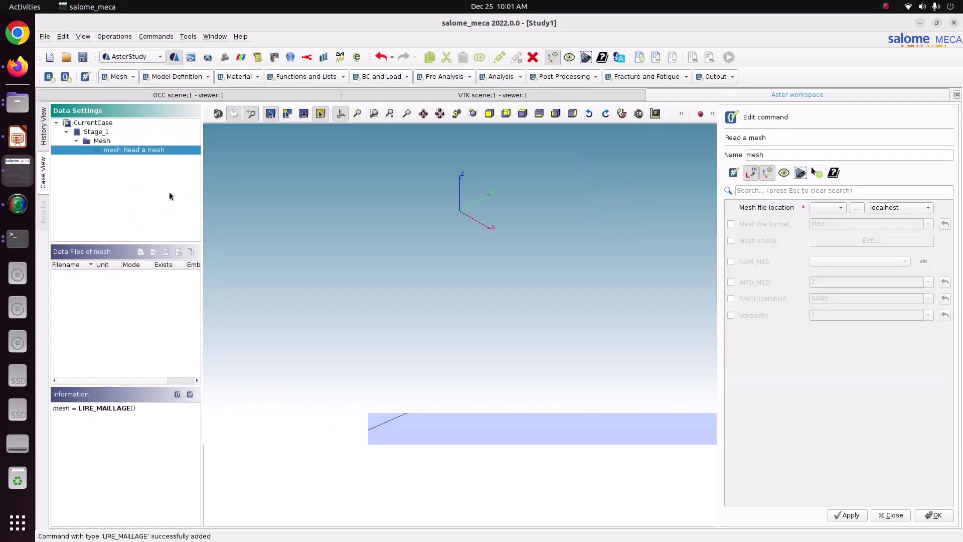
pyautogui.click(816, 207)
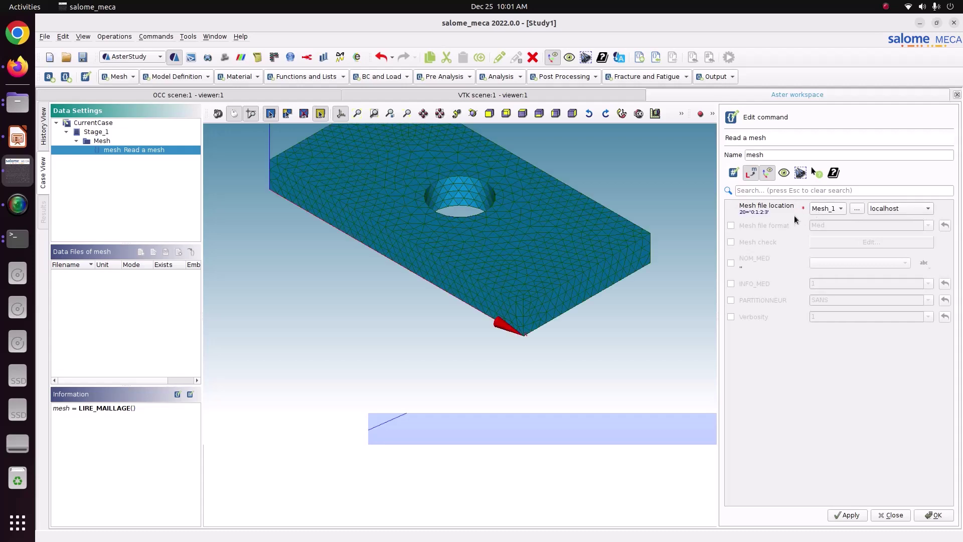
pyautogui.click(848, 515)
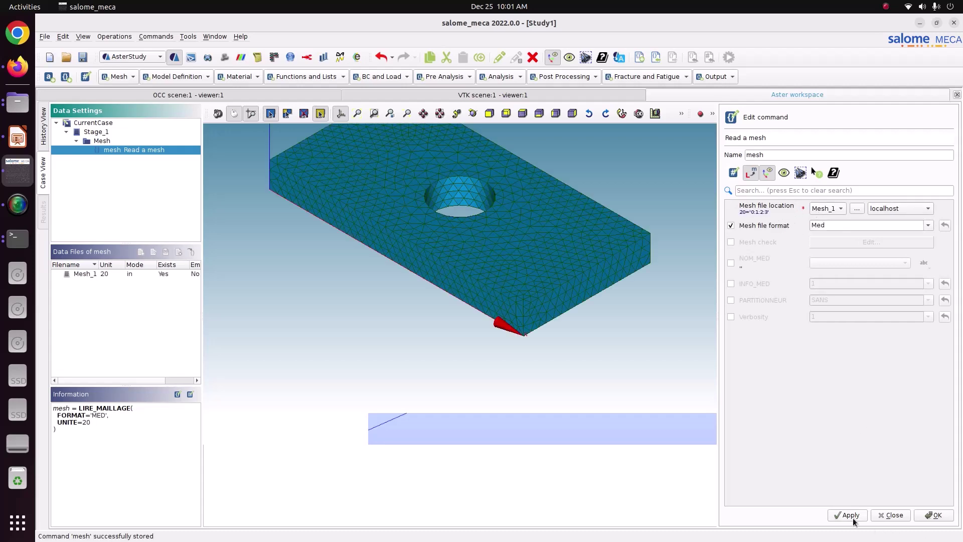
pyautogui.click(930, 513)
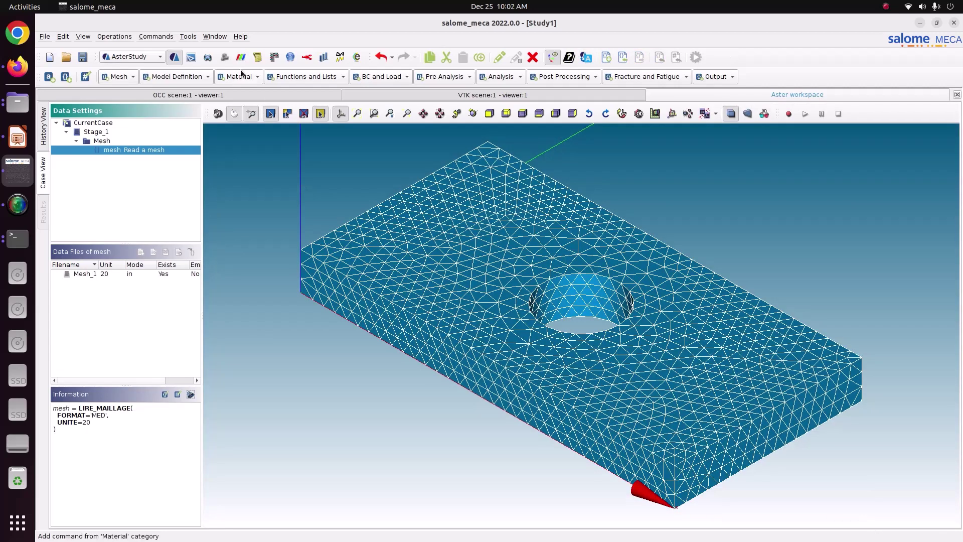
# Add an Assign finite element command with one finite element assignment item
pyautogui.click(207, 76)
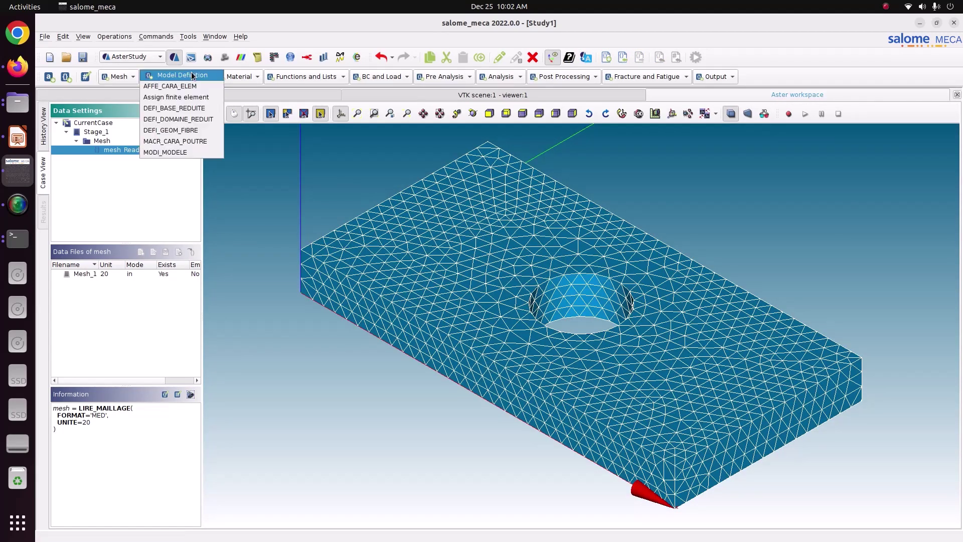
pyautogui.click(187, 97)
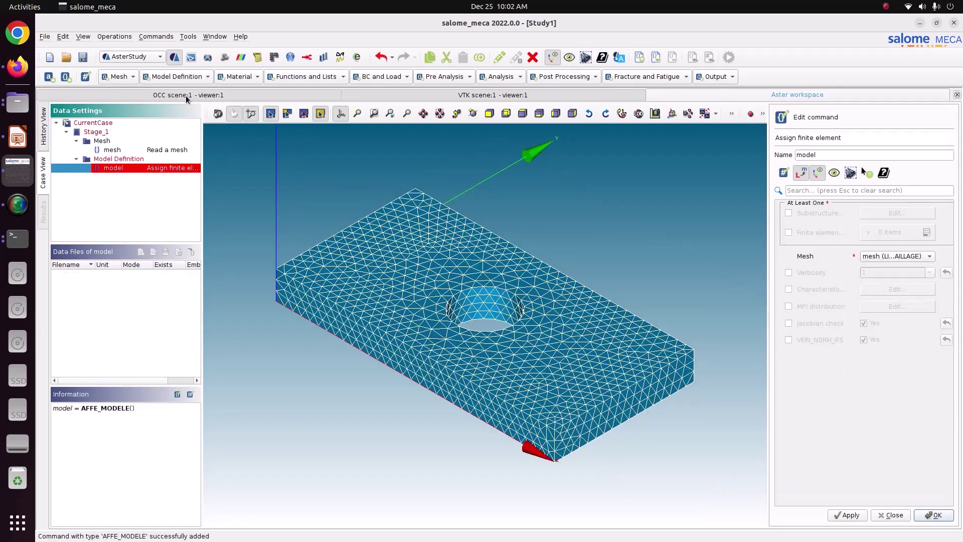
pyautogui.click(825, 233)
pyautogui.click(926, 232)
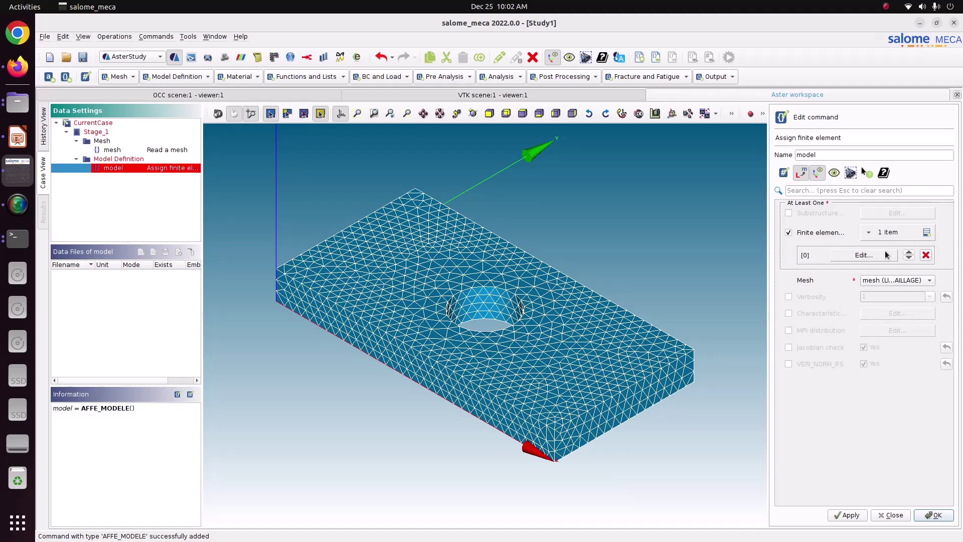
pyautogui.click(884, 254)
# Assign Mechanic phenomenon with 3D modelisation everywhere on the mesh and store the model command
pyautogui.click(822, 213)
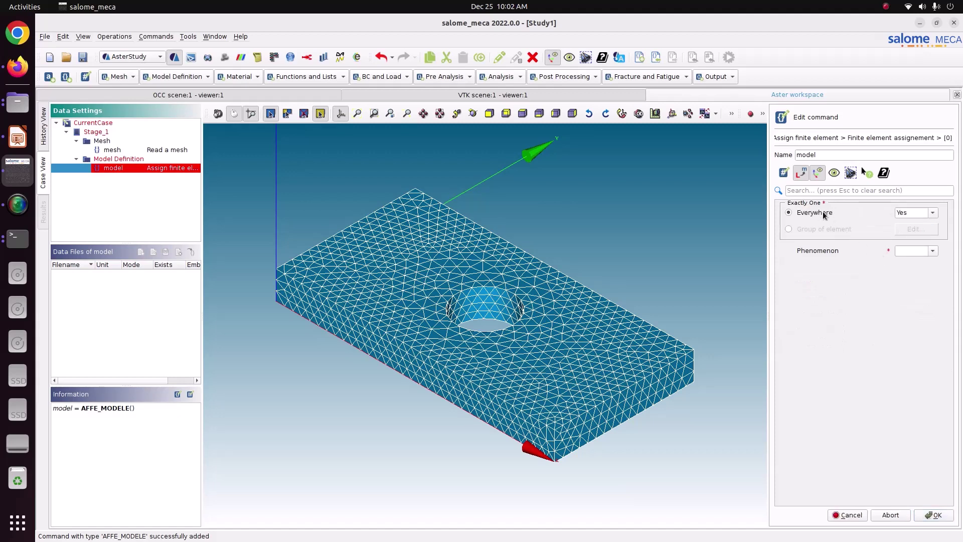
pyautogui.click(931, 251)
pyautogui.click(929, 268)
pyautogui.click(929, 270)
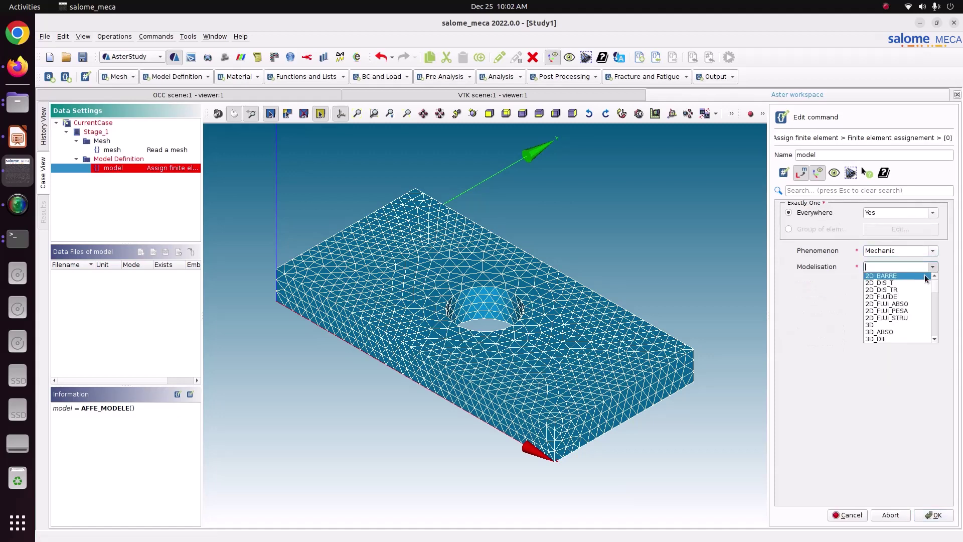
pyautogui.click(895, 327)
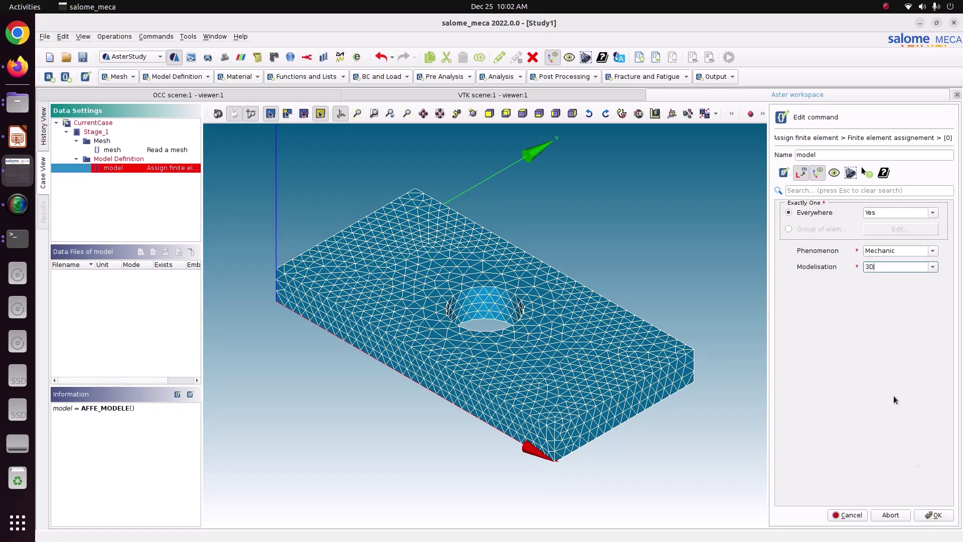
pyautogui.click(934, 515)
pyautogui.click(848, 515)
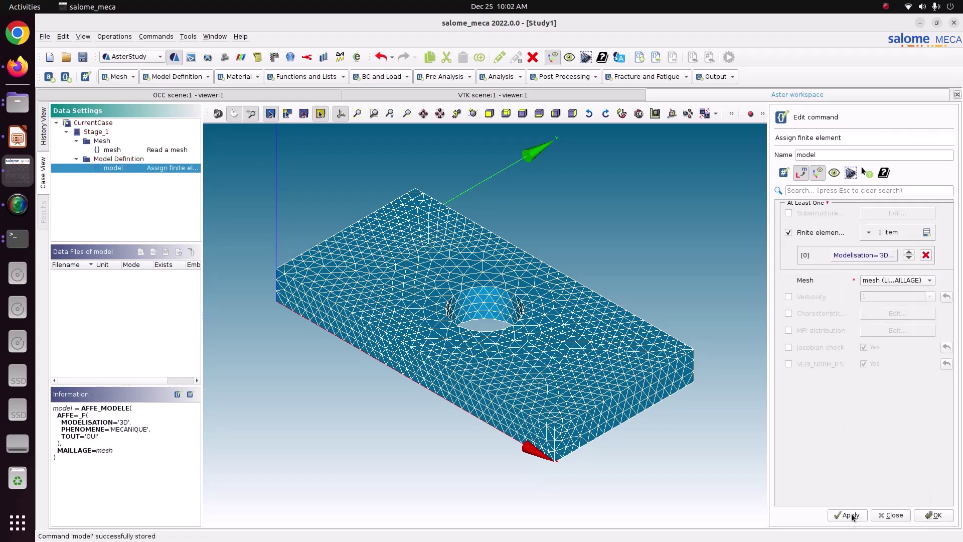
pyautogui.click(927, 515)
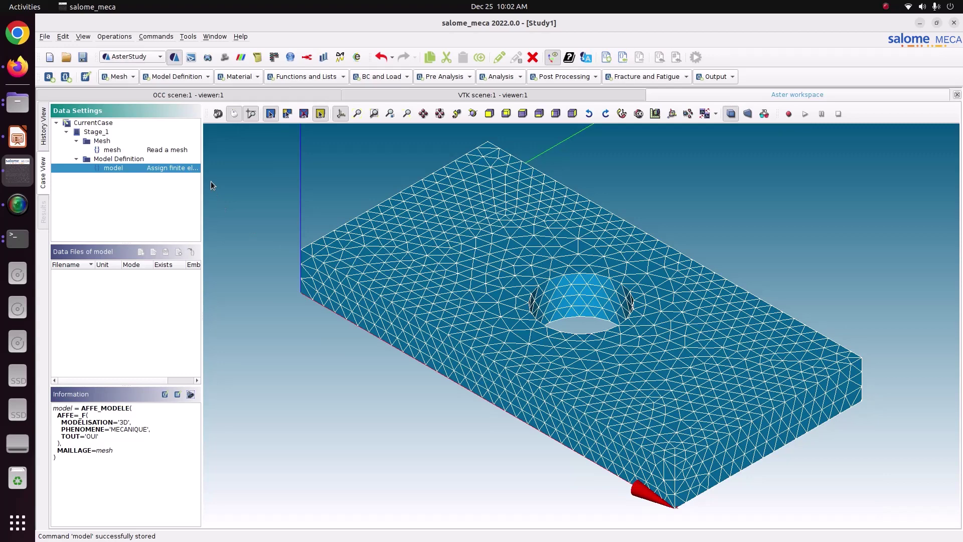
# Define material mater with ELAS_HYPER hyperelastic properties and Poisson's ratio 0.49
pyautogui.click(234, 76)
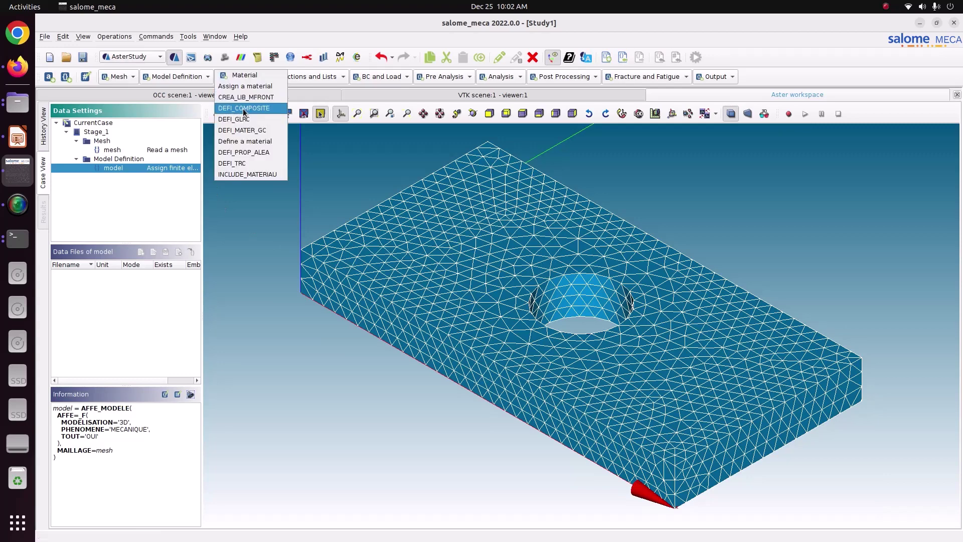
pyautogui.click(253, 143)
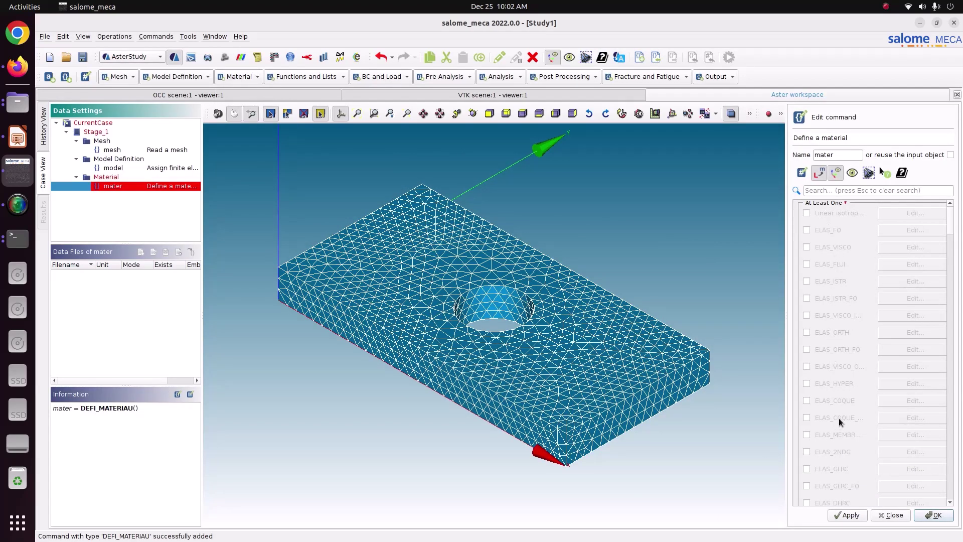
pyautogui.click(837, 384)
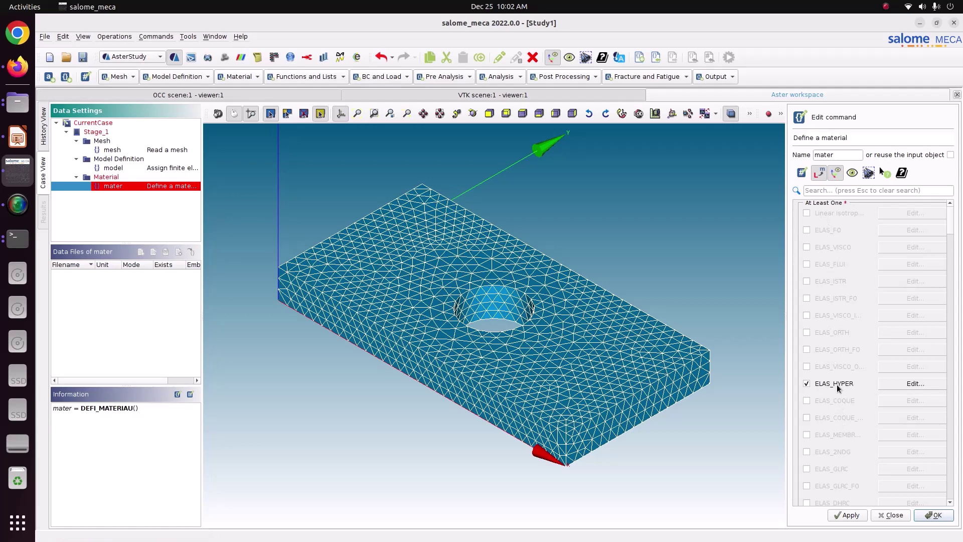
pyautogui.click(921, 383)
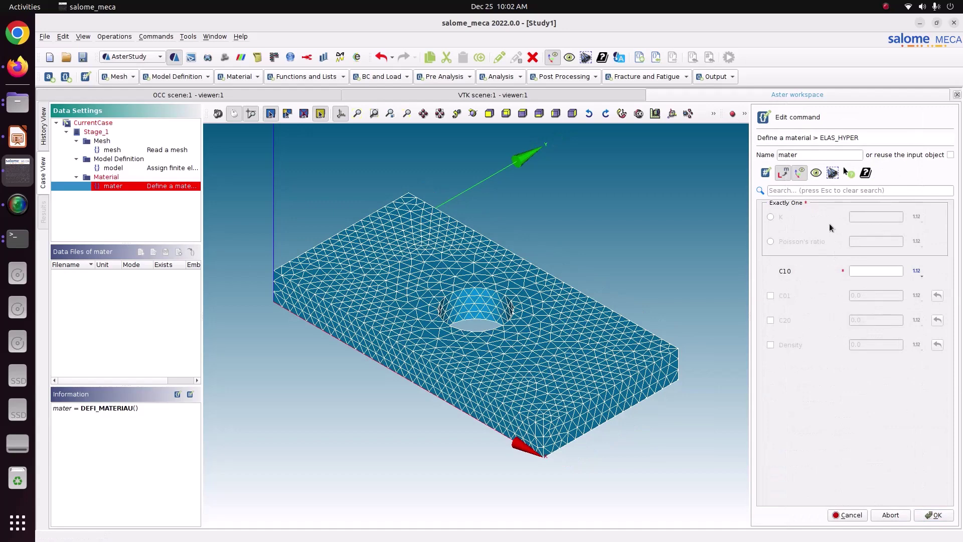
pyautogui.click(795, 242)
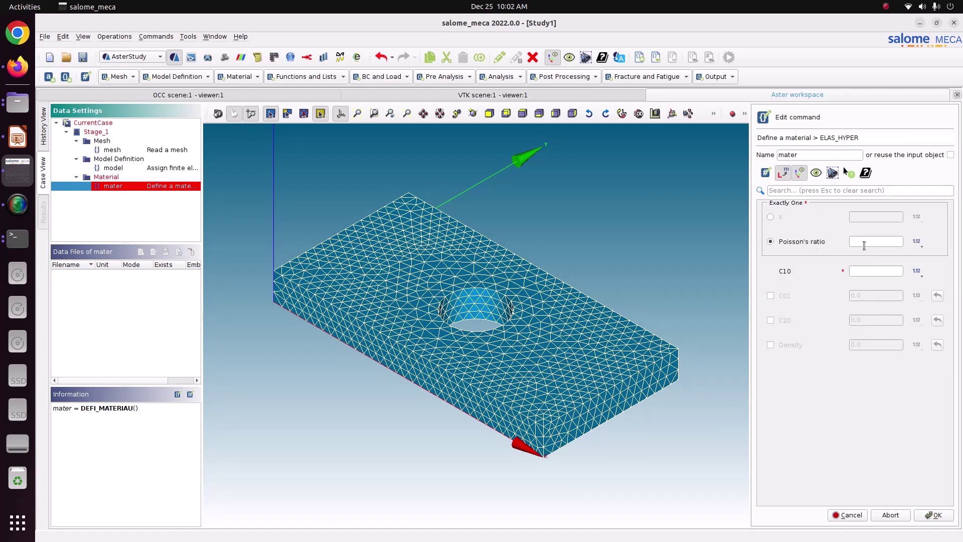
pyautogui.click(863, 246)
pyautogui.write('0.49')
pyautogui.click(867, 271)
pyautogui.click(10, 139)
# Read the Neo Hooke constants on slide 2 of the presentation, then return to salome_meca
pyautogui.scroll(1, 159, 159)
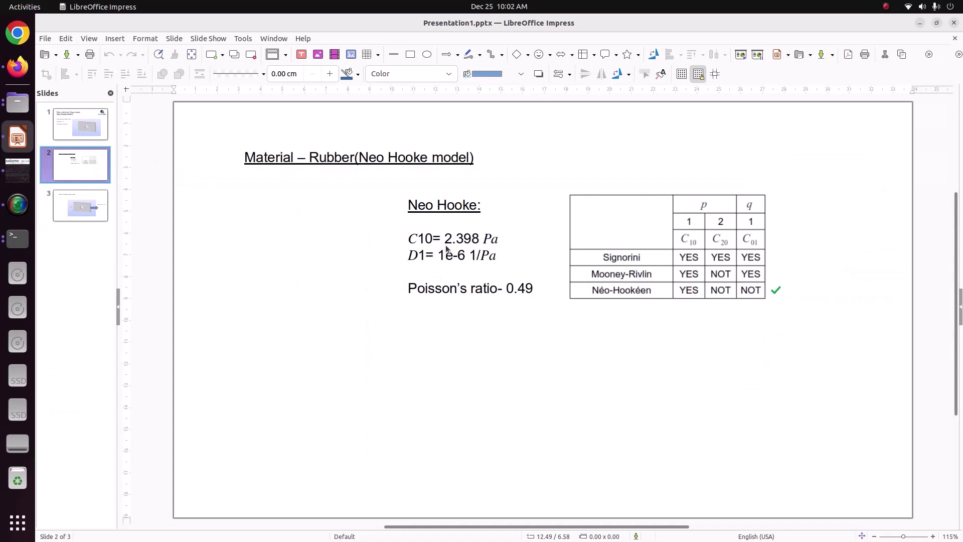
pyautogui.click(18, 170)
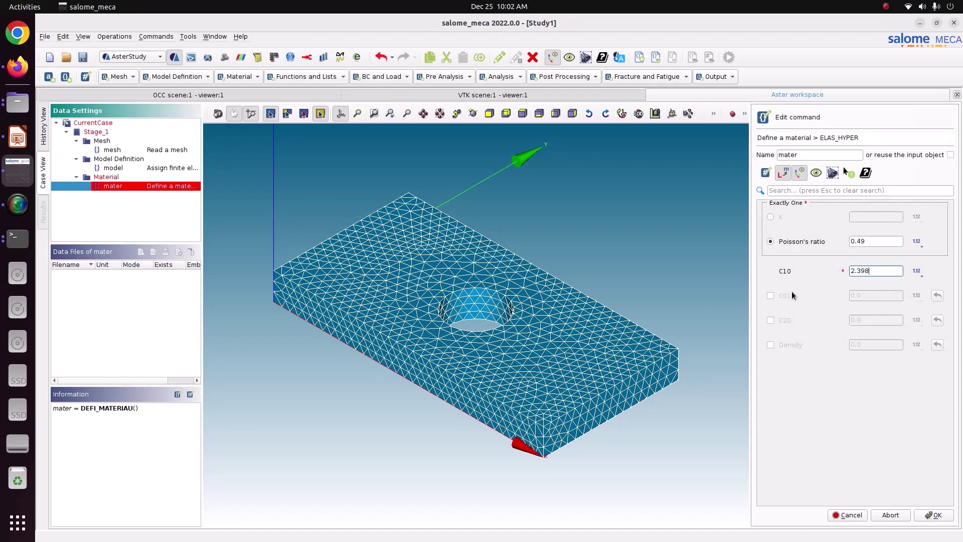
# Recheck the slides, then enable the C01, C20 and density coefficients of ELAS_HYPER
pyautogui.click(18, 136)
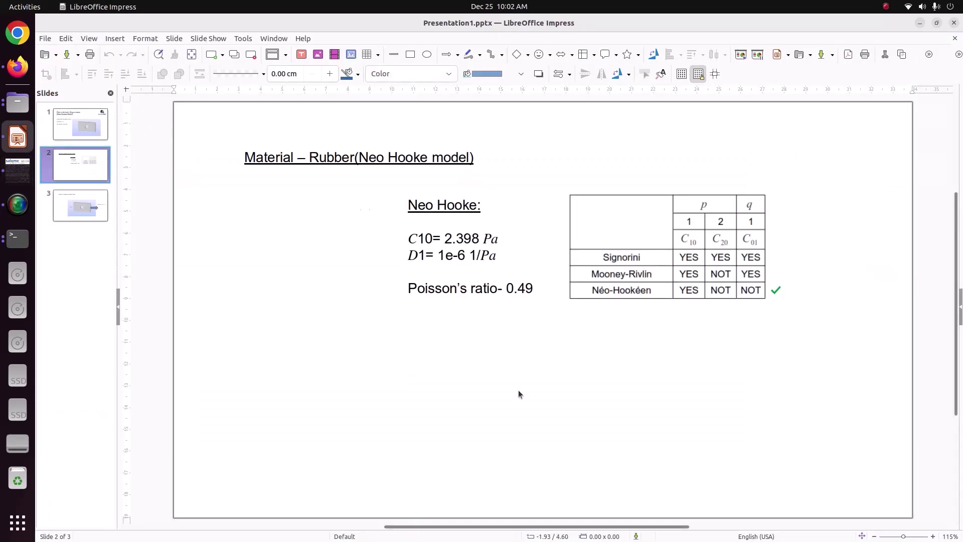
pyautogui.click(18, 170)
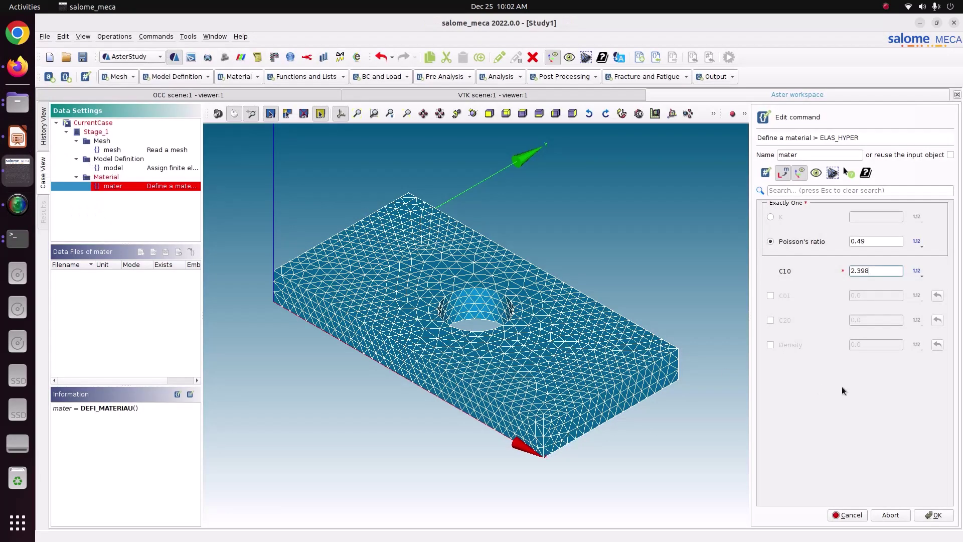
pyautogui.click(771, 296)
pyautogui.click(771, 320)
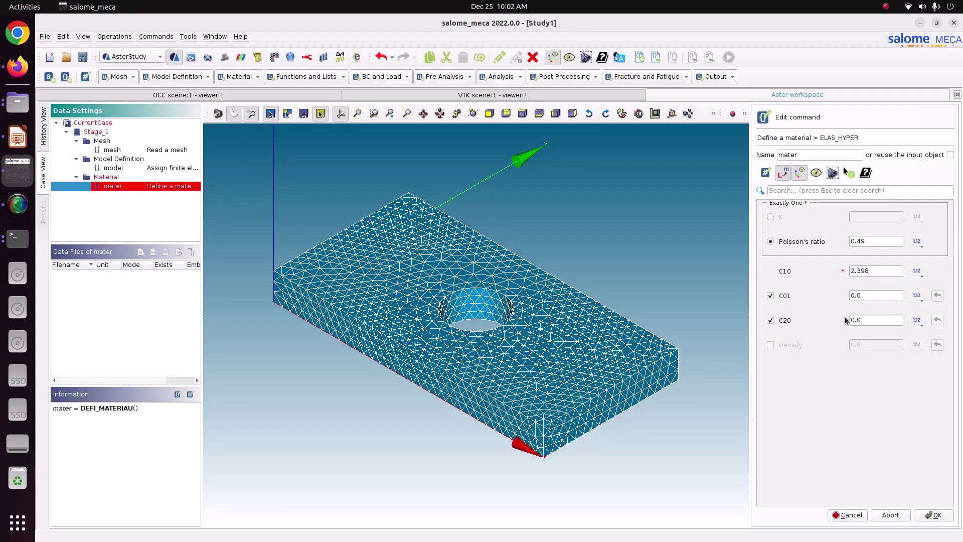
pyautogui.click(780, 344)
# Set the density to 7870 and store the mater material definition
pyautogui.moveTo(870, 343); pyautogui.dragTo(811, 345)
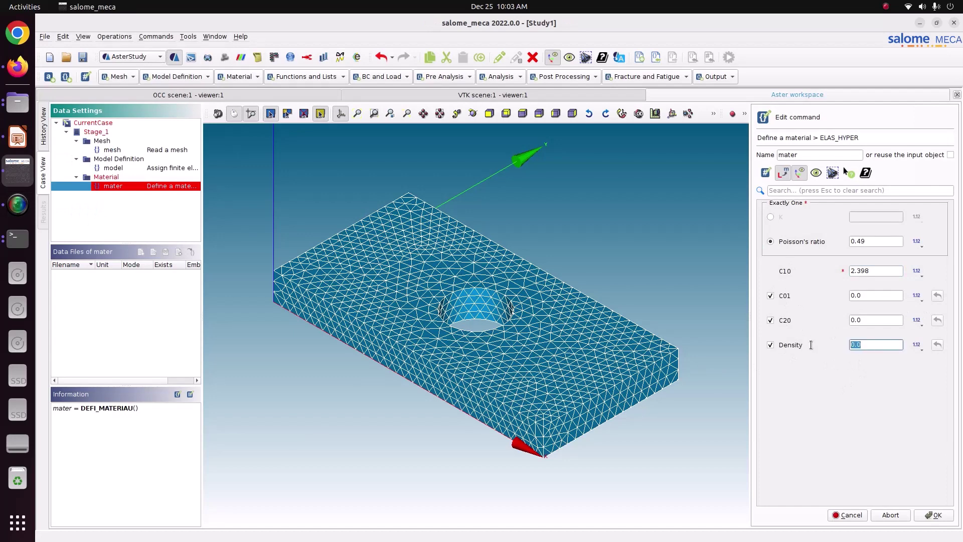
pyautogui.write('7870')
pyautogui.press('Tab')
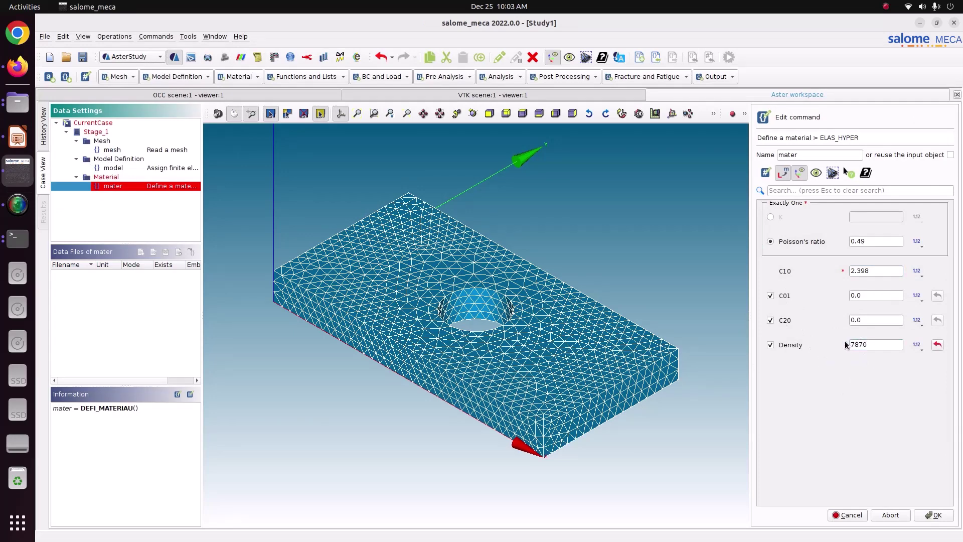
pyautogui.click(926, 512)
pyautogui.click(847, 515)
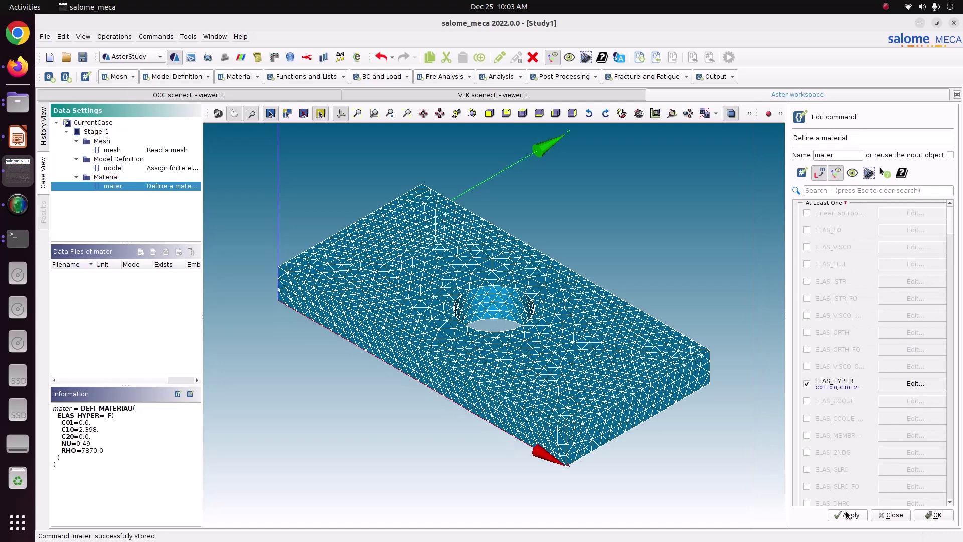
# Add an Assign a material command on the mesh and model with one assignment entry
pyautogui.click(918, 516)
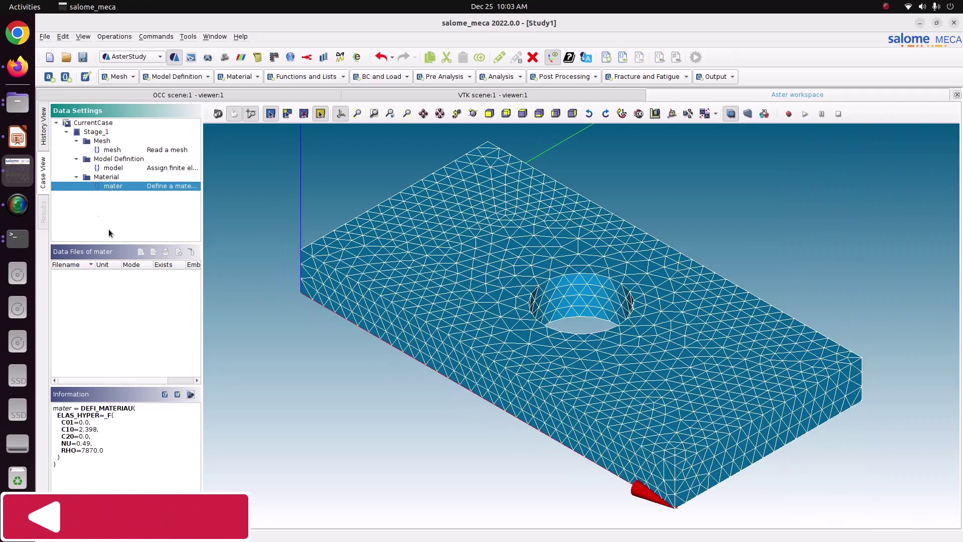
pyautogui.click(234, 73)
pyautogui.click(242, 89)
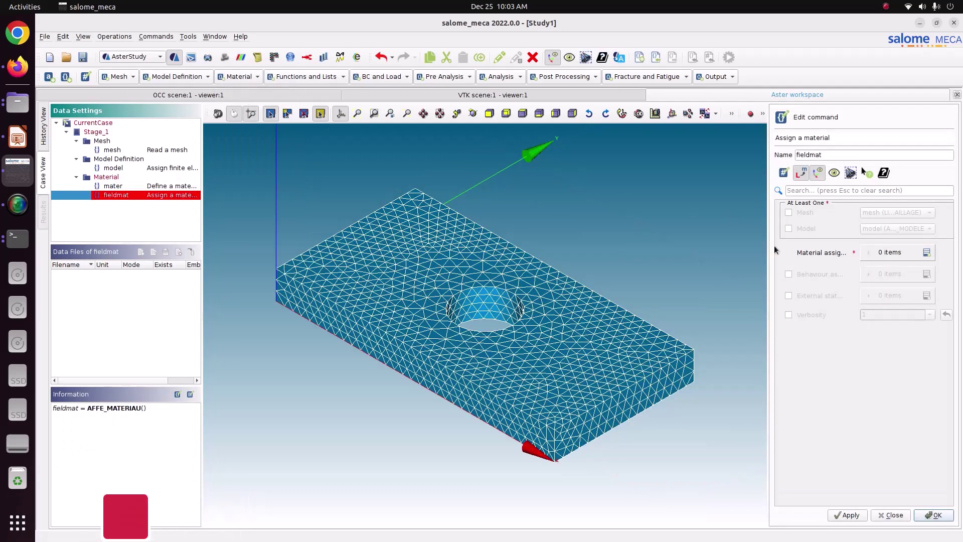
pyautogui.click(802, 213)
pyautogui.click(802, 229)
pyautogui.click(926, 252)
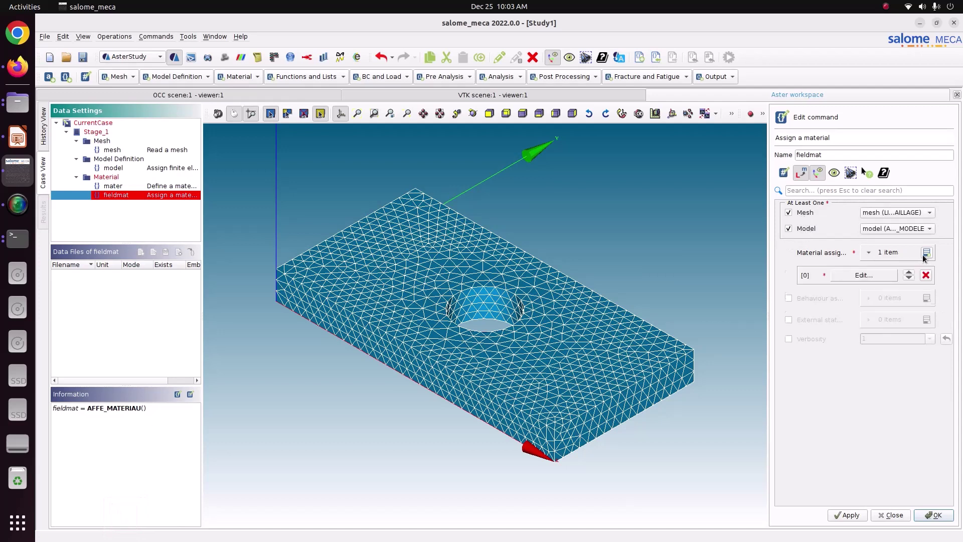
# Assign mater everywhere and store the fieldmat material field
pyautogui.click(881, 275)
pyautogui.click(815, 214)
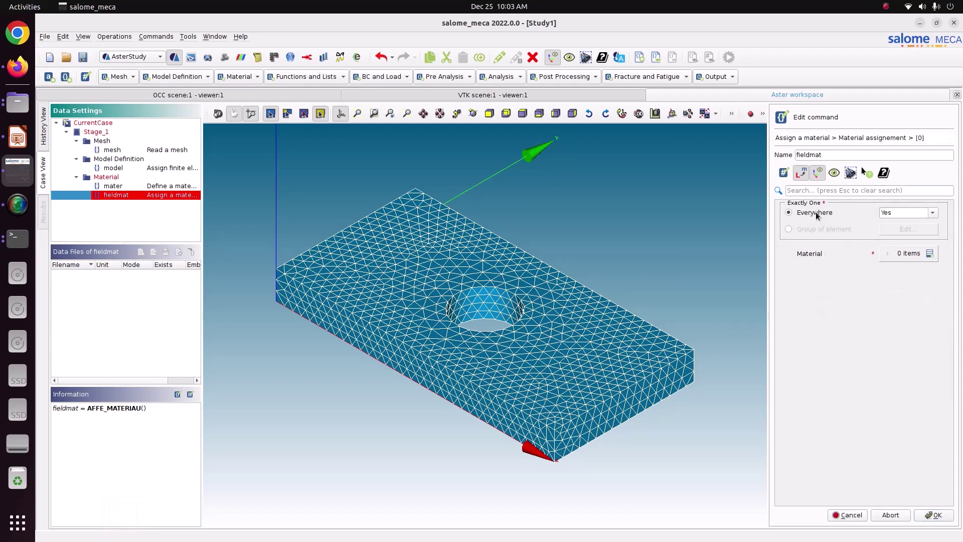
pyautogui.click(927, 253)
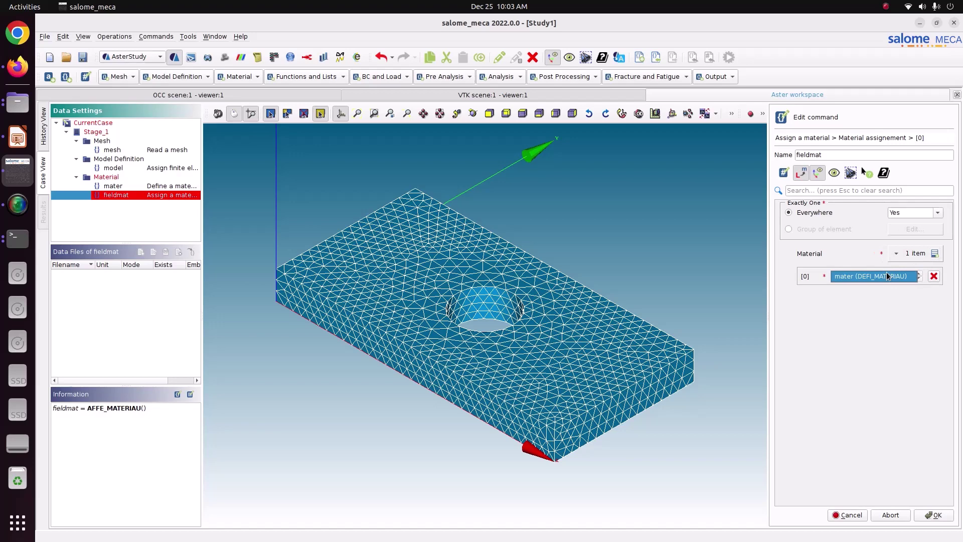
pyautogui.click(928, 512)
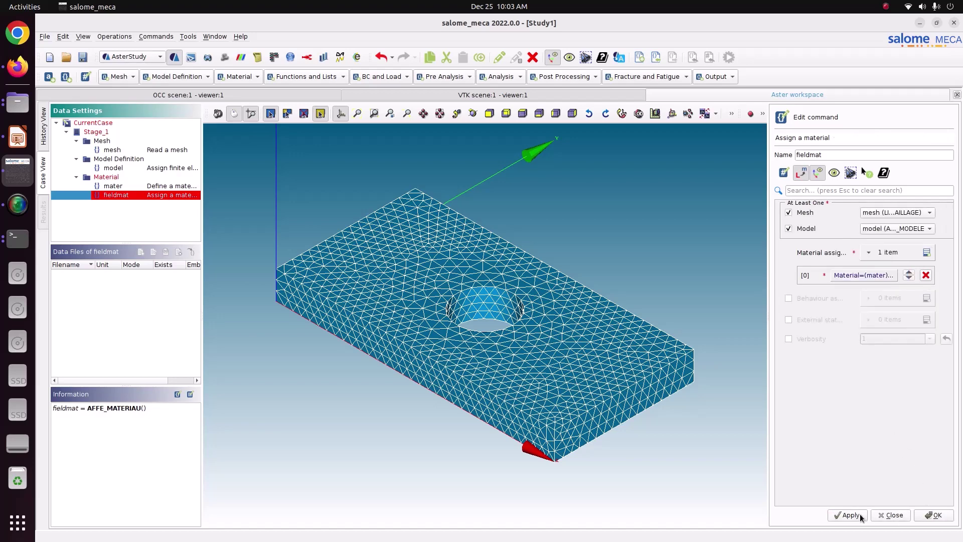
pyautogui.click(859, 515)
pyautogui.click(933, 514)
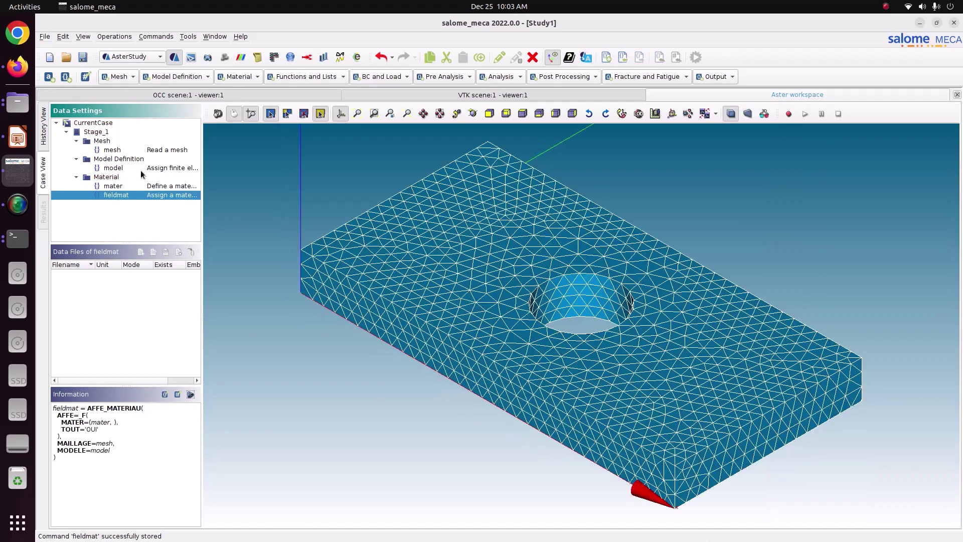
# Add a function named Load_F with a first coordinate row of (0.0, 0)
pyautogui.click(320, 74)
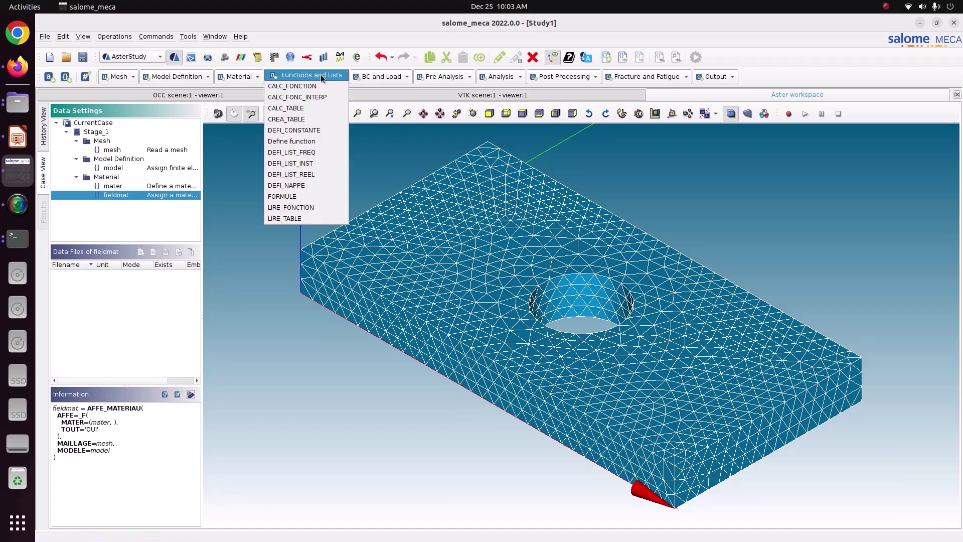
pyautogui.click(286, 141)
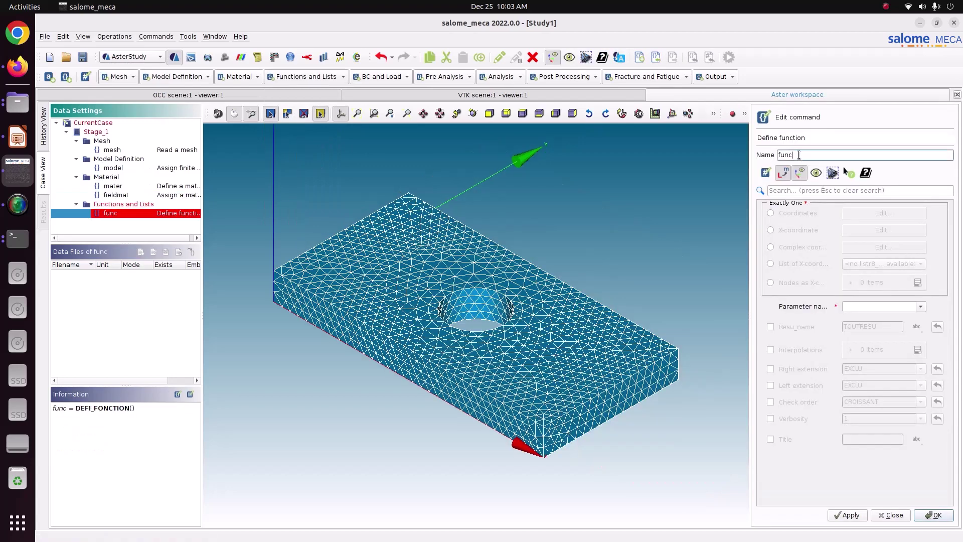
pyautogui.write('Load_F')
pyautogui.click(809, 214)
pyautogui.click(853, 215)
pyautogui.click(789, 224)
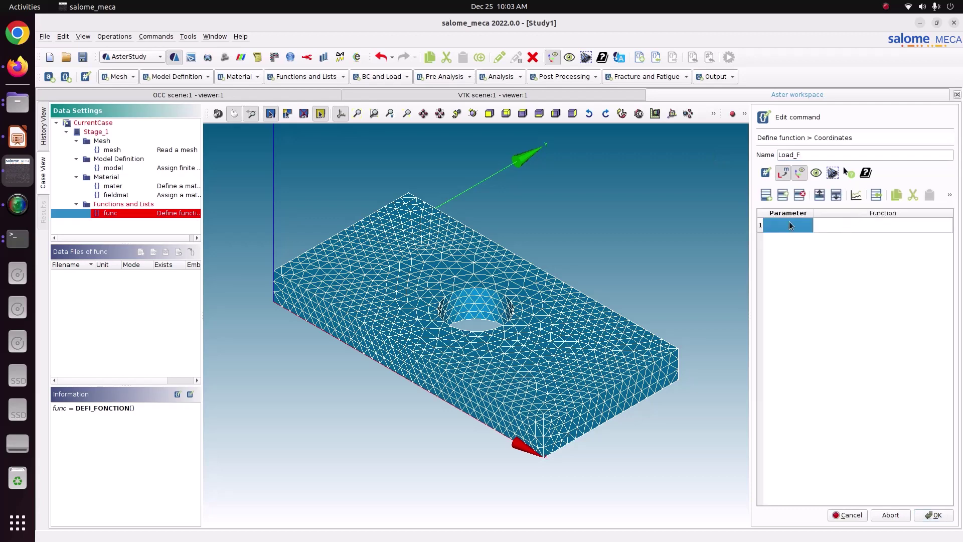
pyautogui.write('0.0')
pyautogui.click(825, 226)
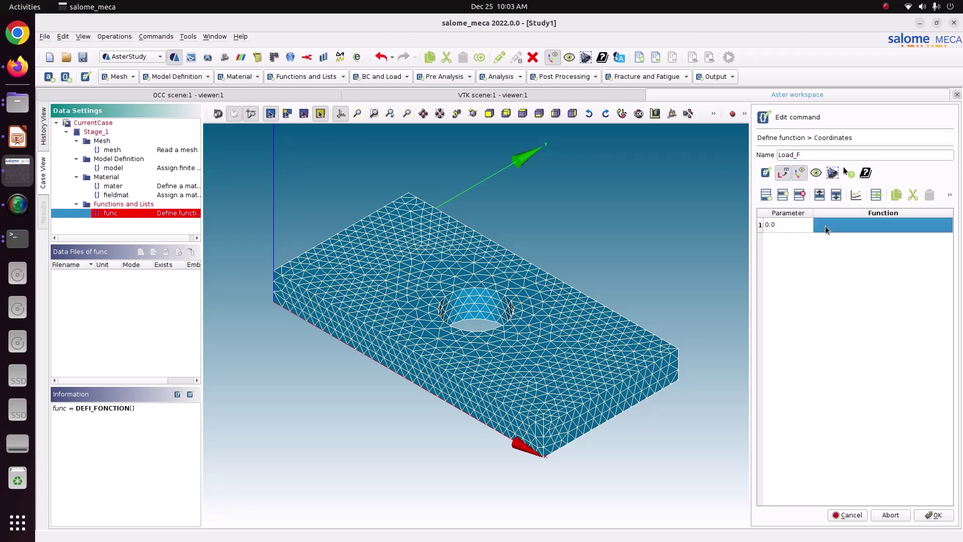
pyautogui.write('1')
pyautogui.press('BackSpace')
pyautogui.write('0')
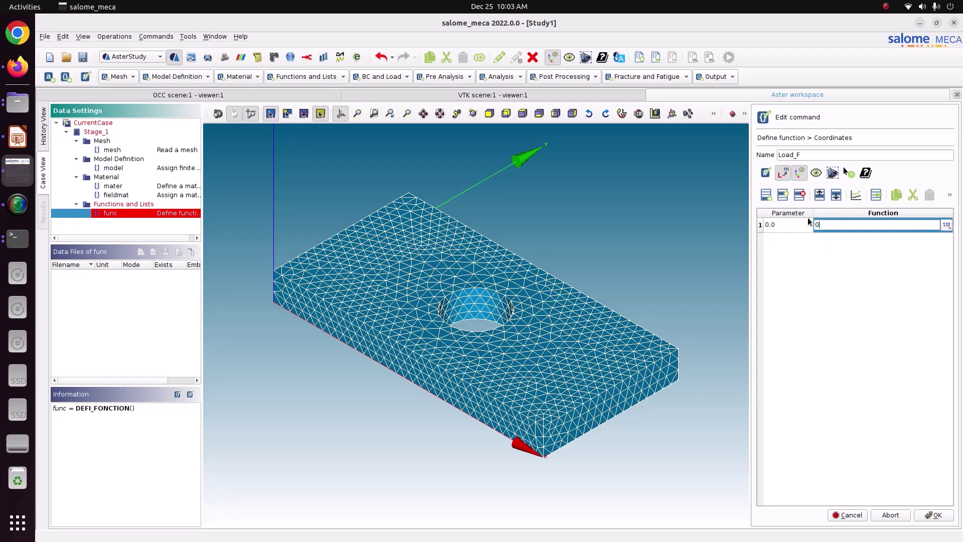
# Add a second coordinate row (1.0, 1.0) and plot the linear ramp to check it
pyautogui.click(771, 198)
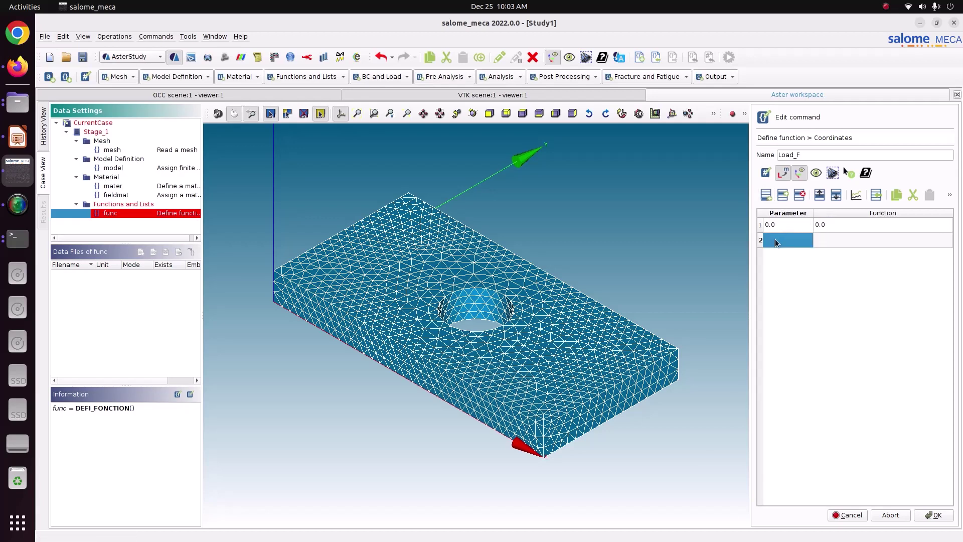
pyautogui.write('1.0')
pyautogui.click(830, 242)
pyautogui.write('1.0')
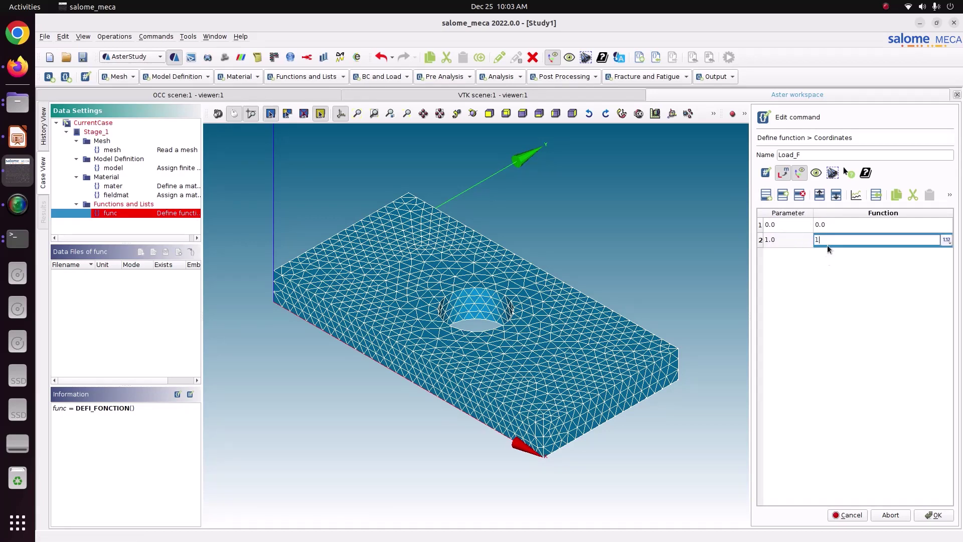
pyautogui.moveTo(791, 228); pyautogui.dragTo(818, 239)
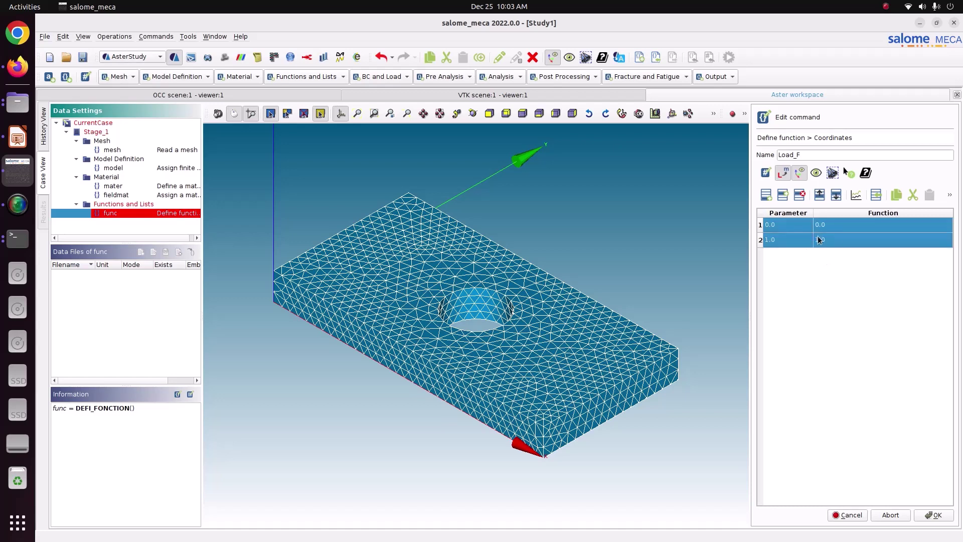
pyautogui.click(855, 195)
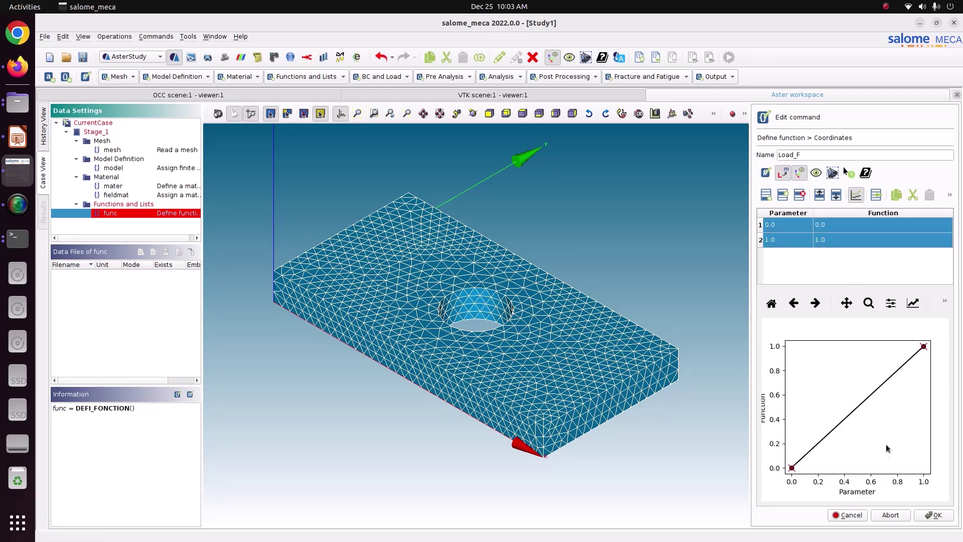
pyautogui.click(934, 515)
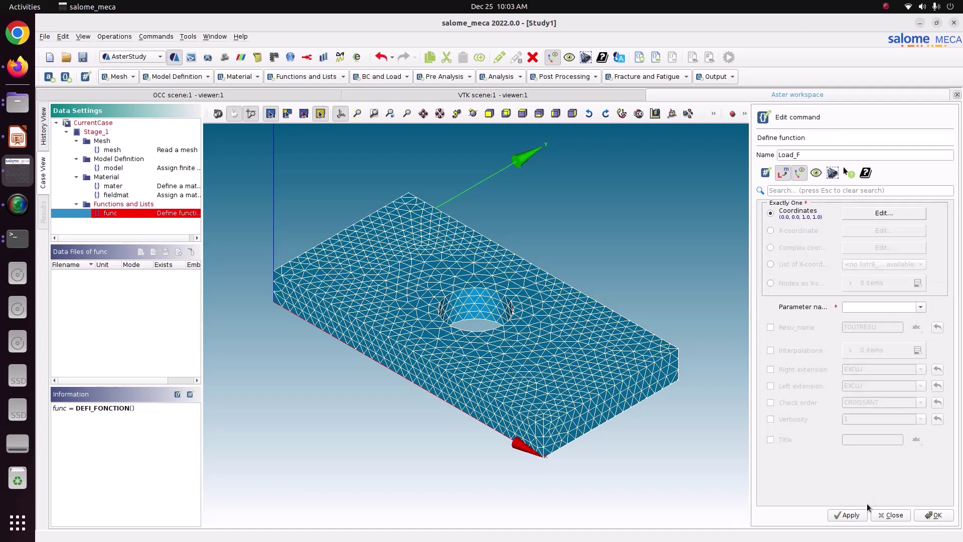
# Set the function parameter to Time and store Load_F
pyautogui.click(920, 307)
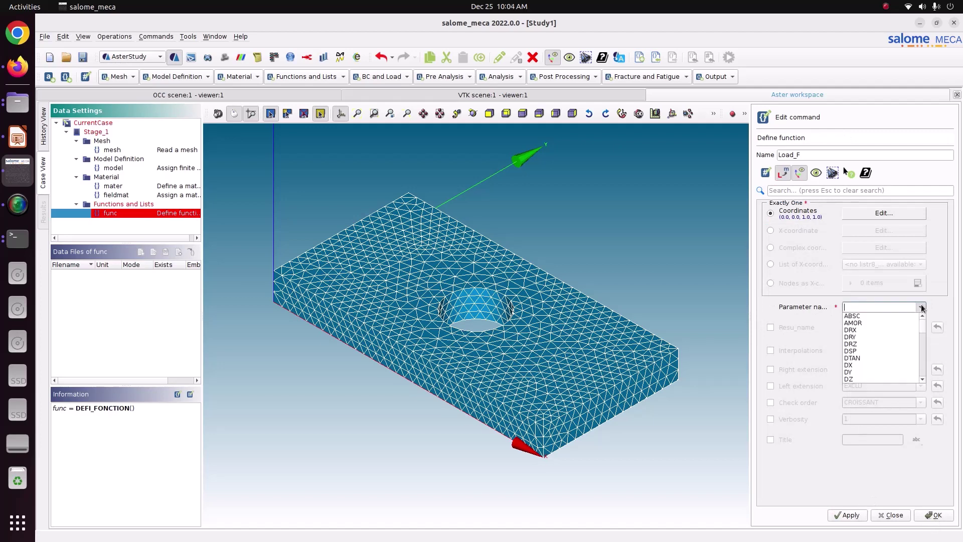
pyautogui.click(856, 380)
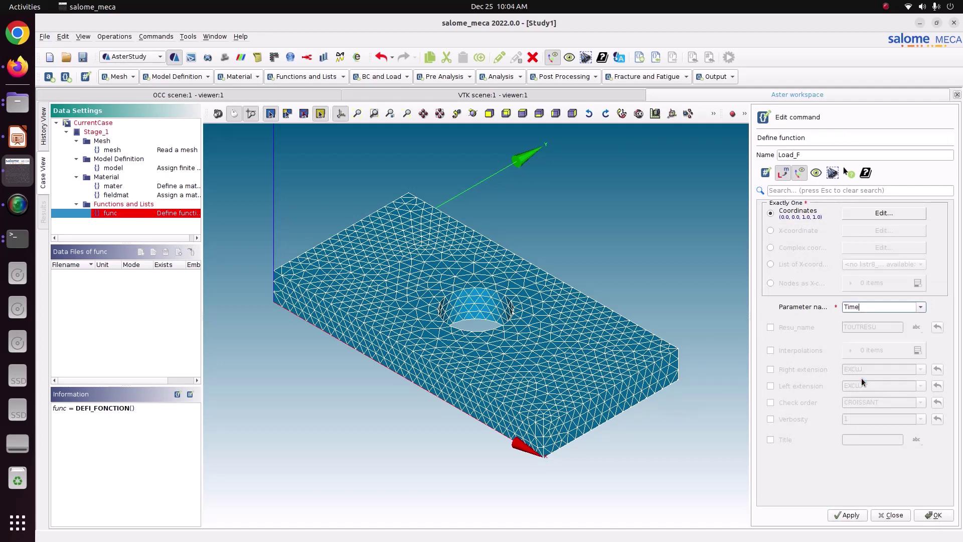
pyautogui.click(851, 515)
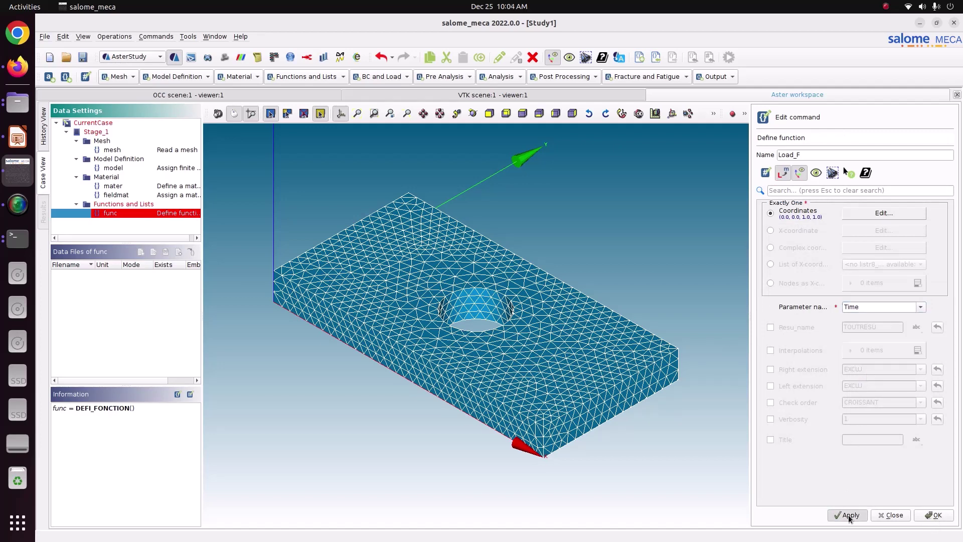
pyautogui.click(925, 513)
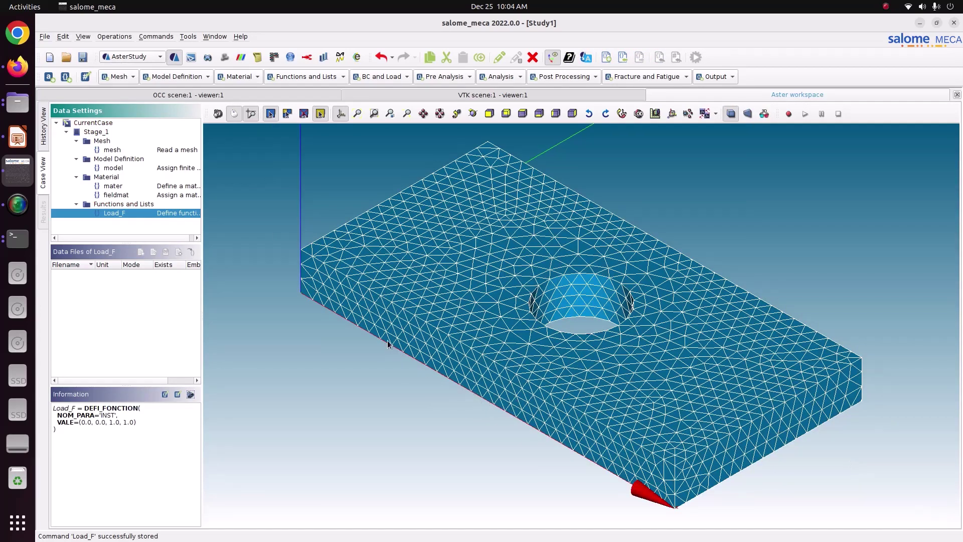
# Add a DEFI_LIST_REEL list starting at 0 and defined by intervals
pyautogui.click(315, 75)
pyautogui.click(314, 175)
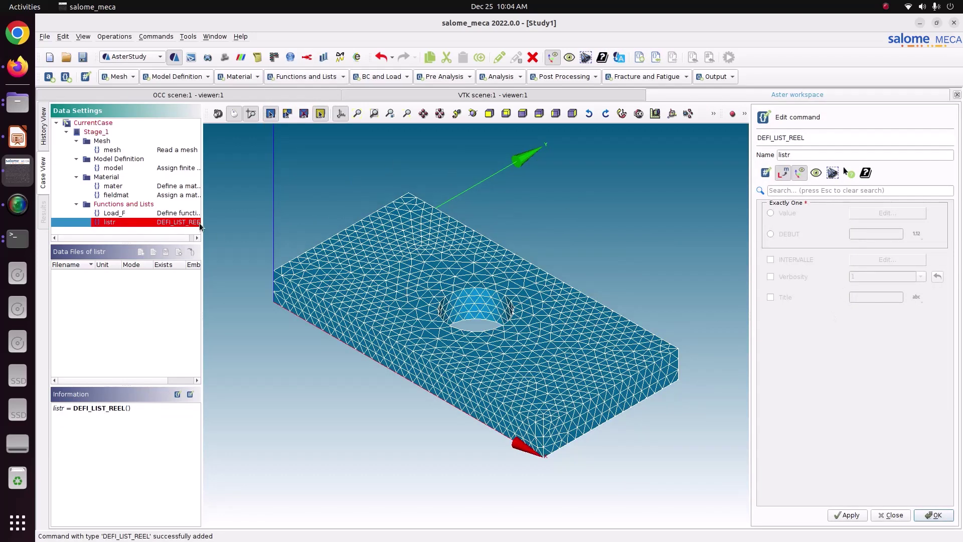
pyautogui.moveTo(202, 225); pyautogui.dragTo(275, 226)
pyautogui.click(788, 234)
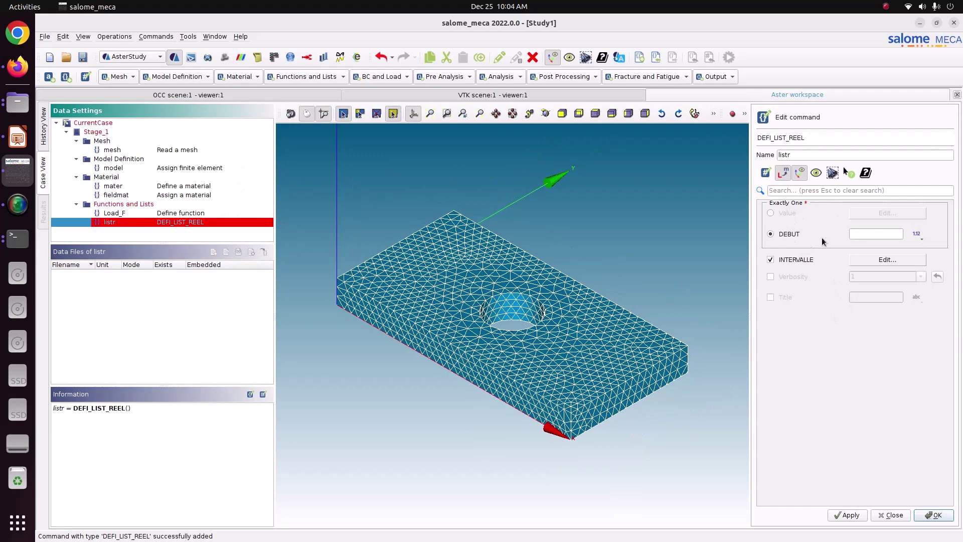
pyautogui.click(858, 233)
pyautogui.write('0')
pyautogui.click(877, 259)
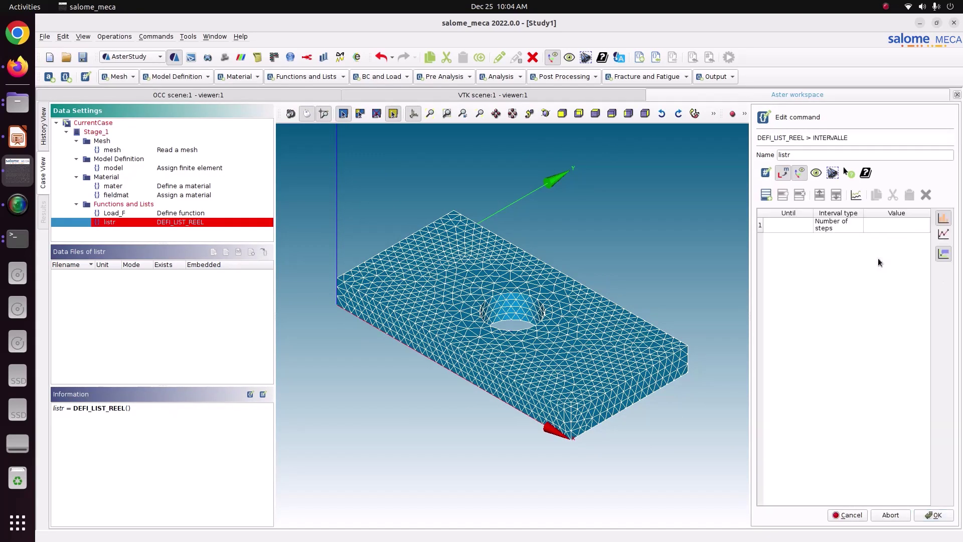
# Set one interval ending at 1.0 with a step length of 0.1
pyautogui.doubleClick(806, 229)
pyautogui.write('1')
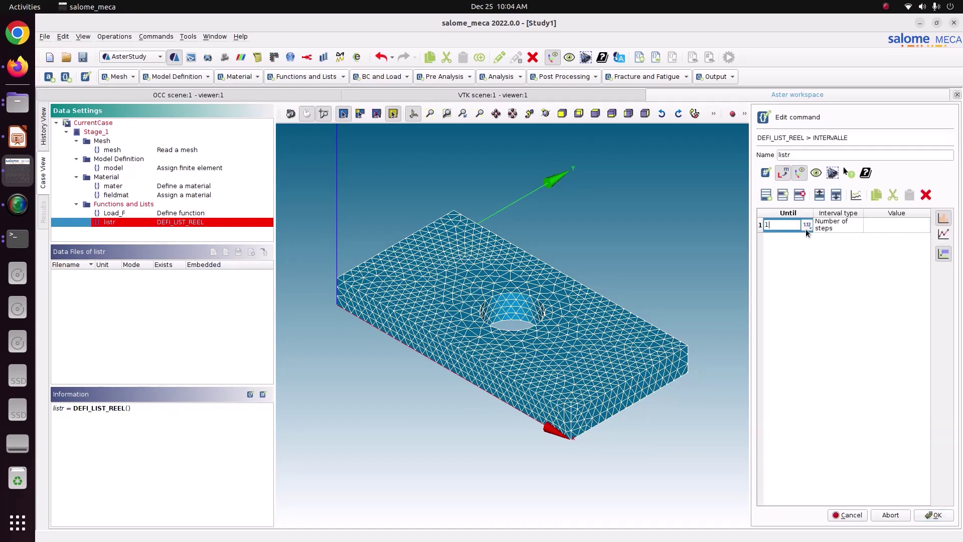
pyautogui.press('Tab')
pyautogui.doubleClick(847, 224)
pyautogui.click(846, 225)
pyautogui.click(845, 235)
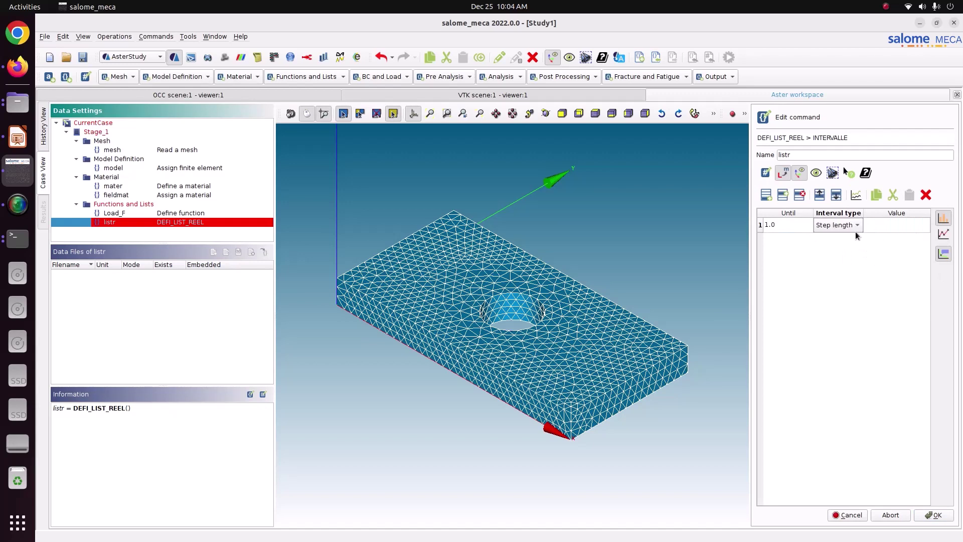
pyautogui.click(870, 225)
pyautogui.write('0.1')
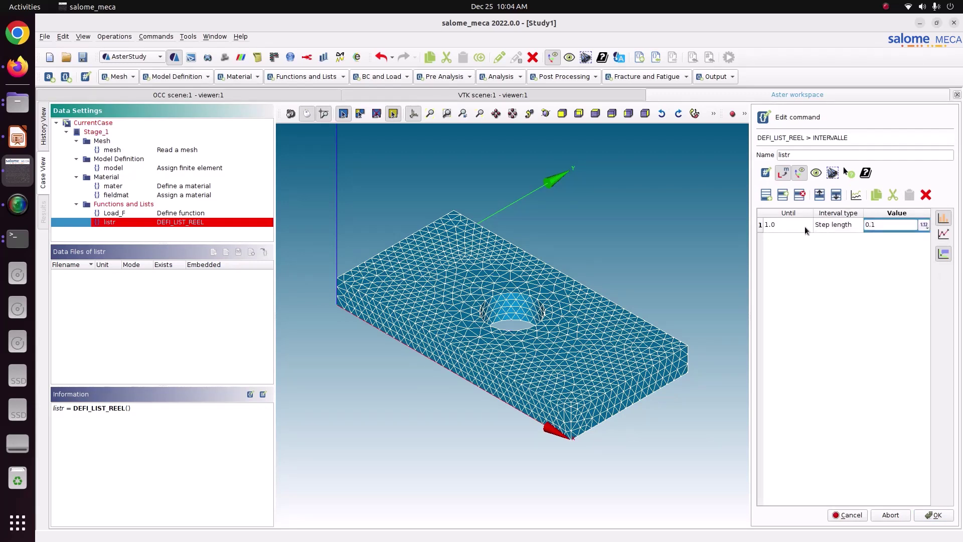
pyautogui.press('Return')
# Preview the resulting steps chart and store the listr real list
pyautogui.click(856, 194)
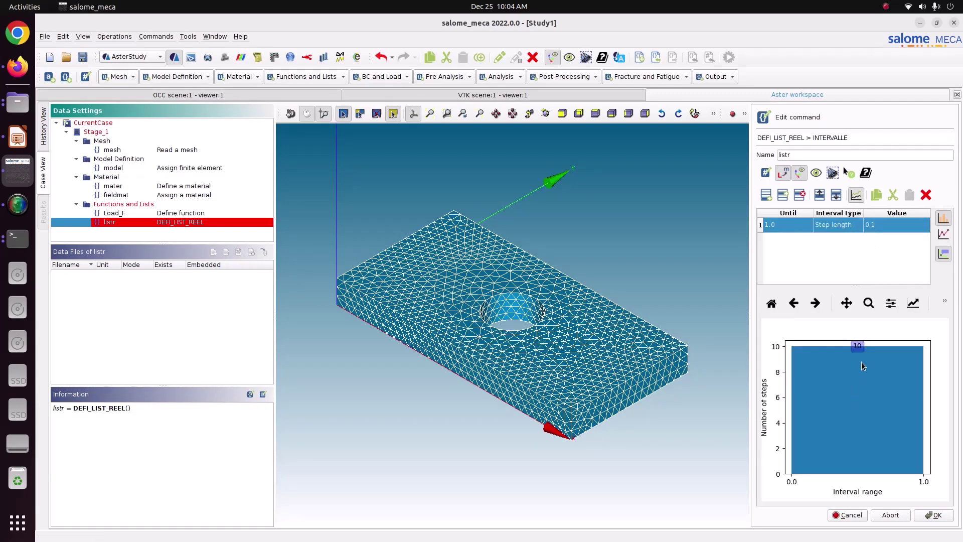
pyautogui.click(929, 516)
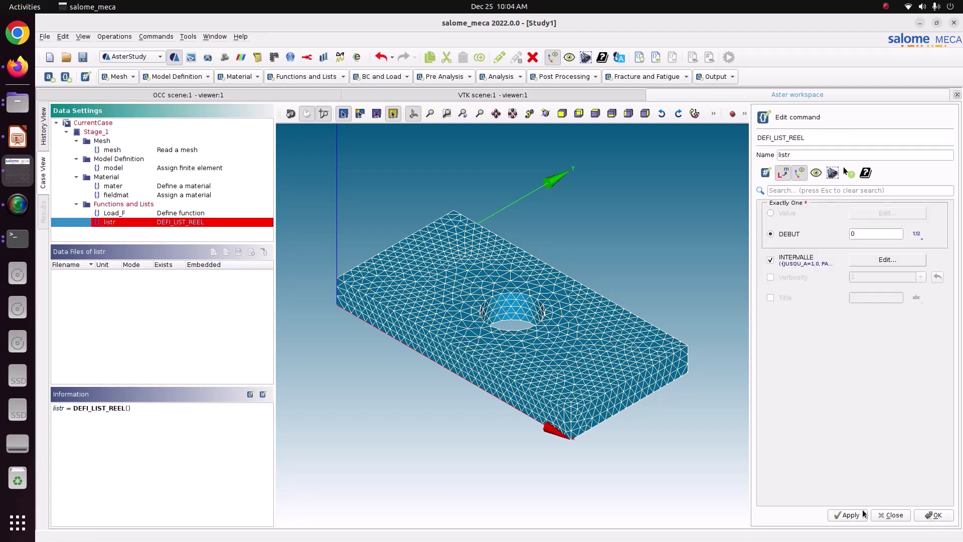
pyautogui.click(849, 515)
pyautogui.click(945, 514)
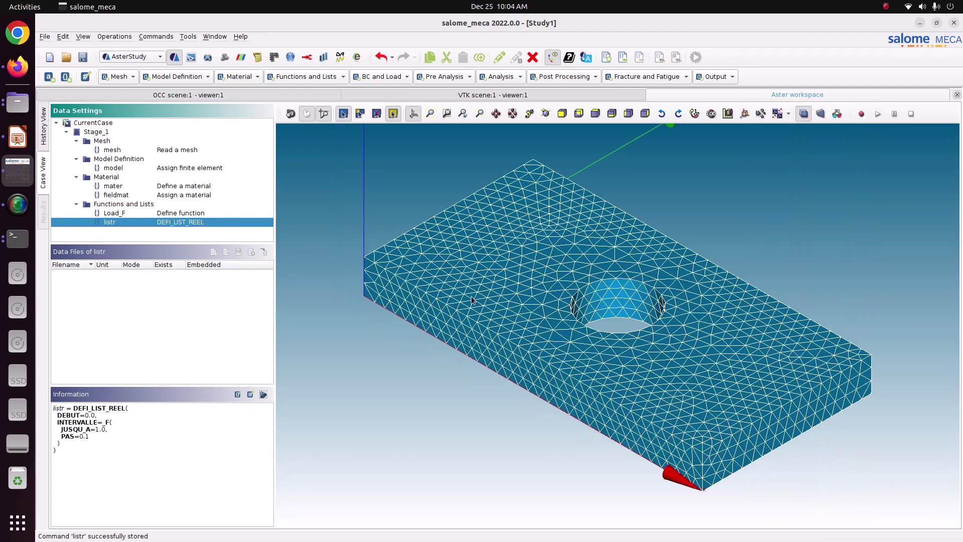
pyautogui.click(281, 77)
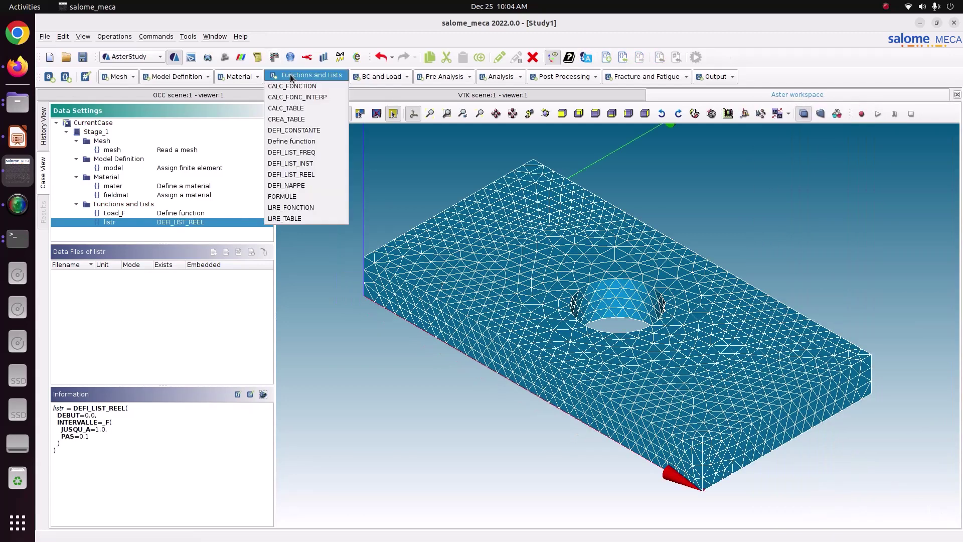
# Add a DEFI_LIST_INST time list command using the AUTO method
pyautogui.click(306, 165)
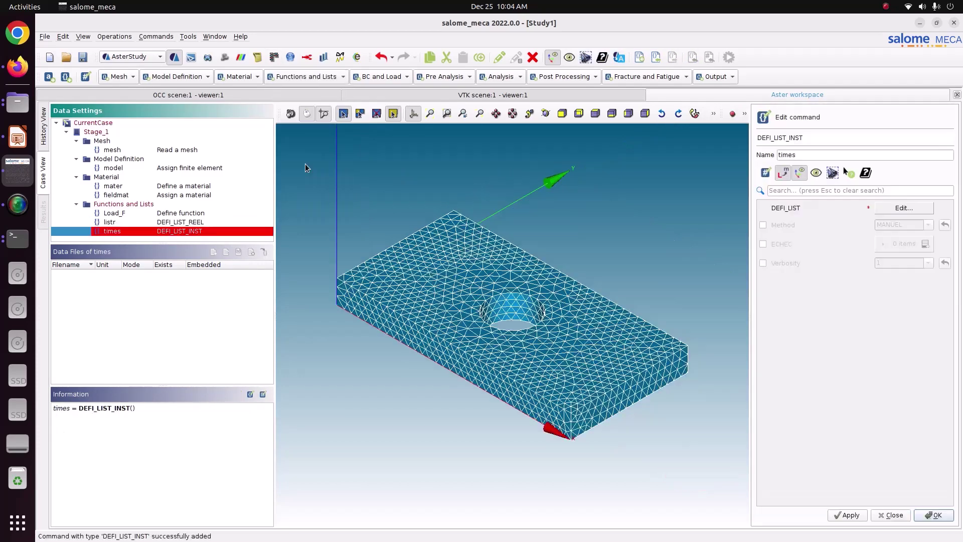
pyautogui.click(800, 228)
pyautogui.click(928, 225)
pyautogui.click(908, 235)
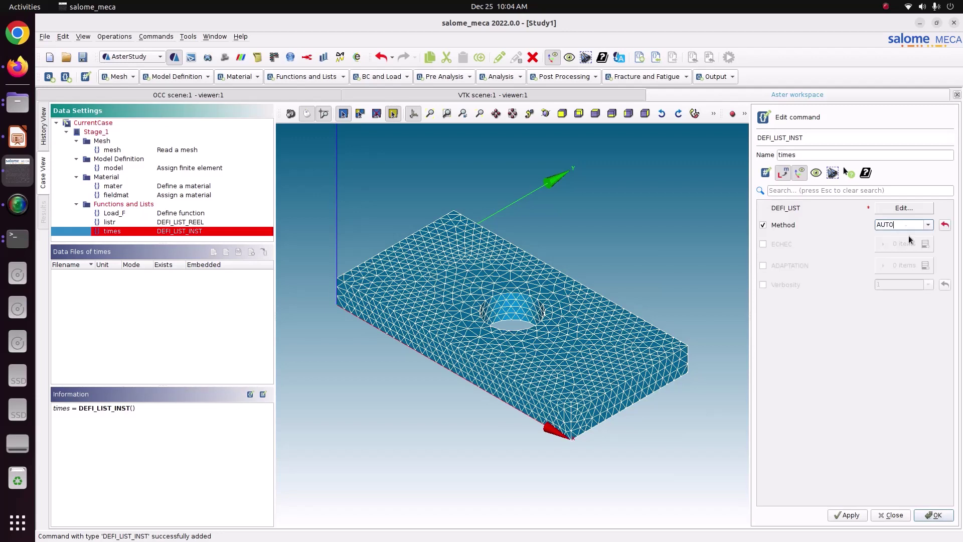
# Use listr as the time step list and store the times command
pyautogui.click(906, 208)
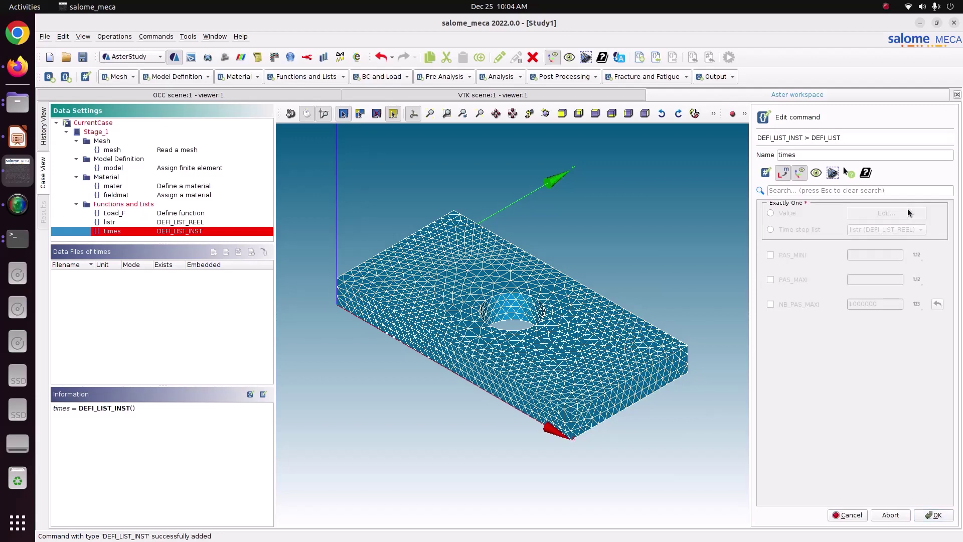
pyautogui.click(807, 230)
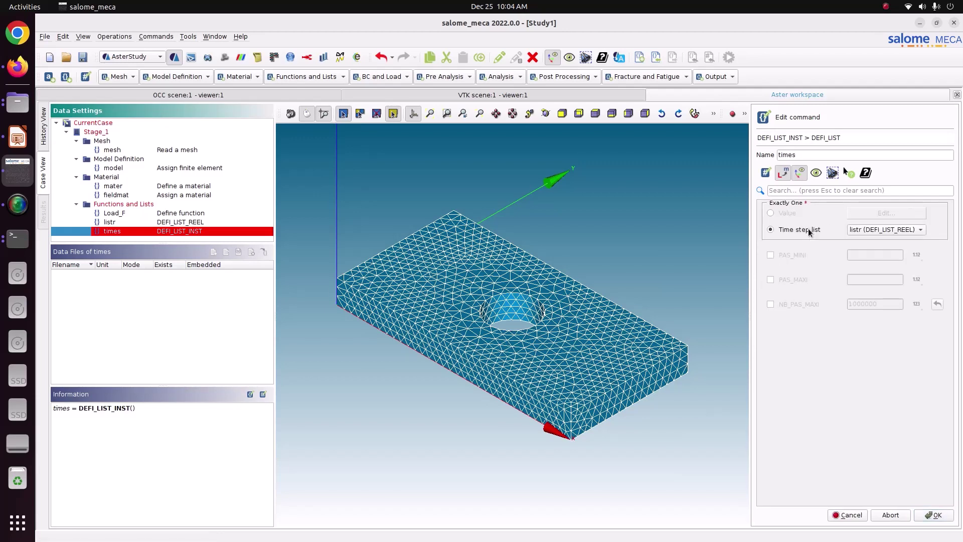
pyautogui.click(928, 517)
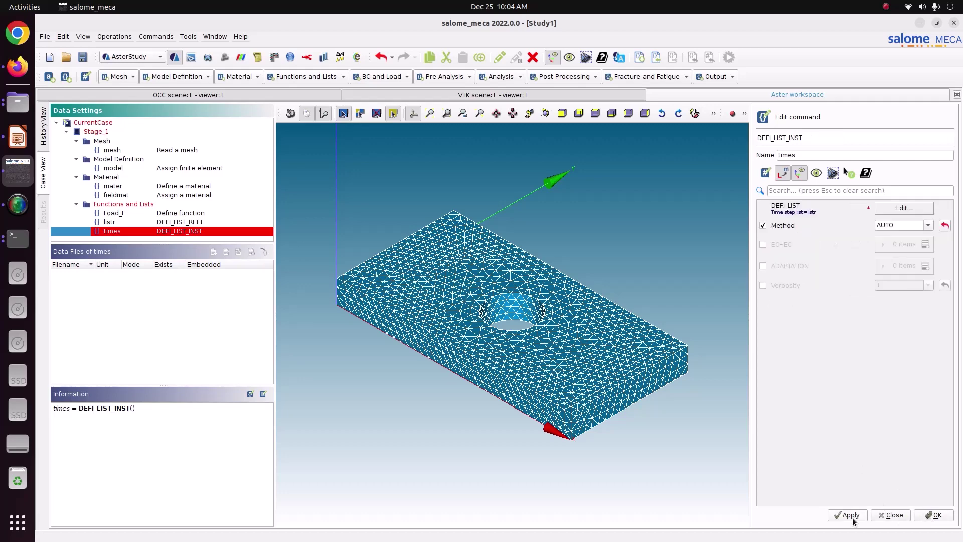
pyautogui.click(853, 520)
pyautogui.click(928, 515)
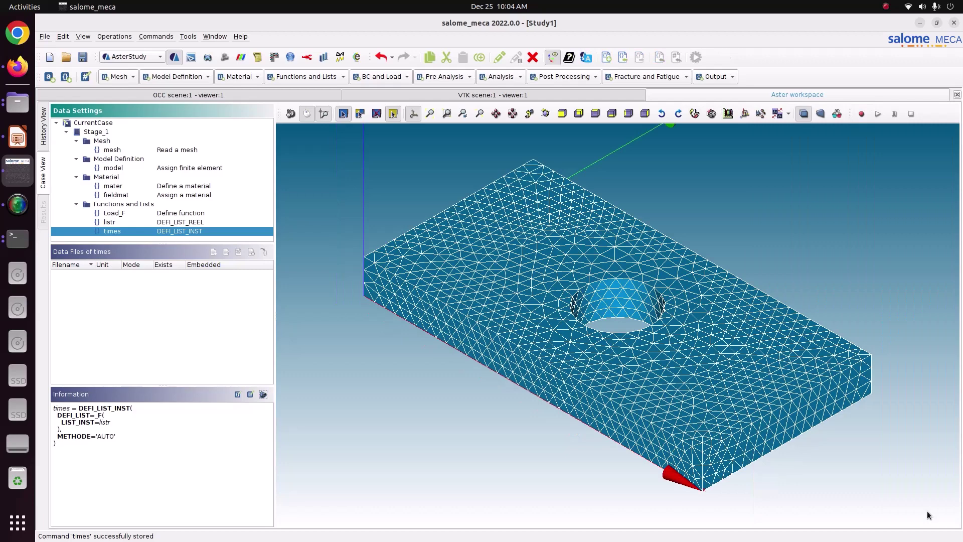
# Add an Assign mechanical load with an enforced DOF entry on the Fix element group
pyautogui.click(372, 77)
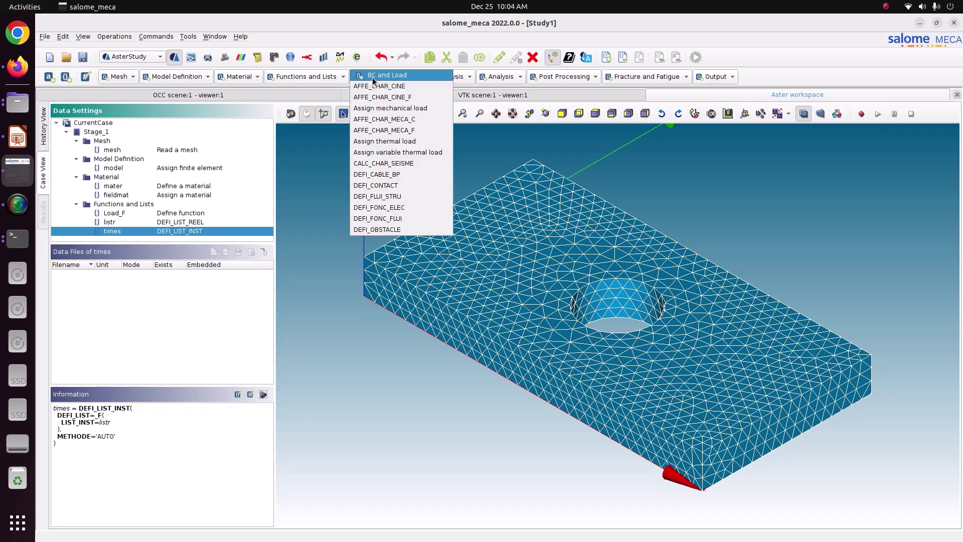
pyautogui.click(369, 108)
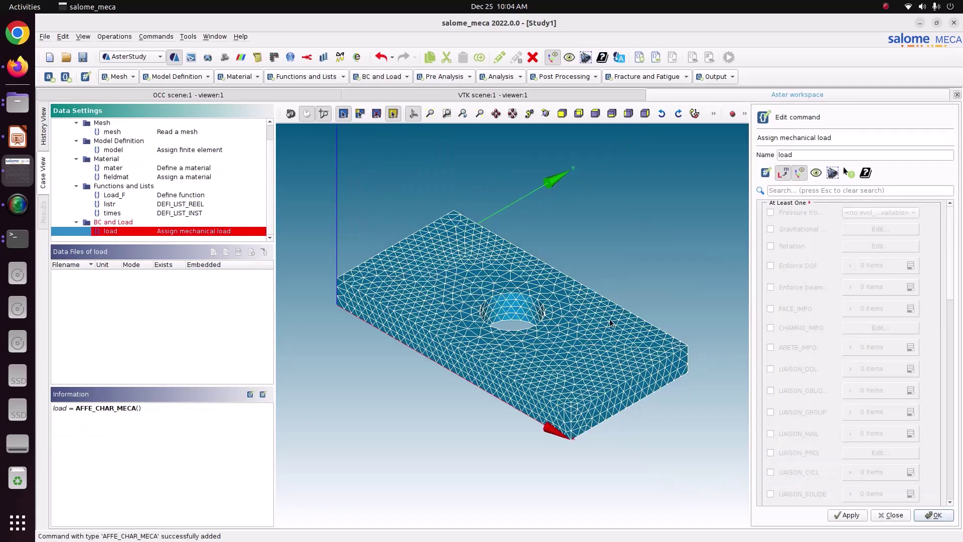
pyautogui.click(790, 270)
pyautogui.click(908, 265)
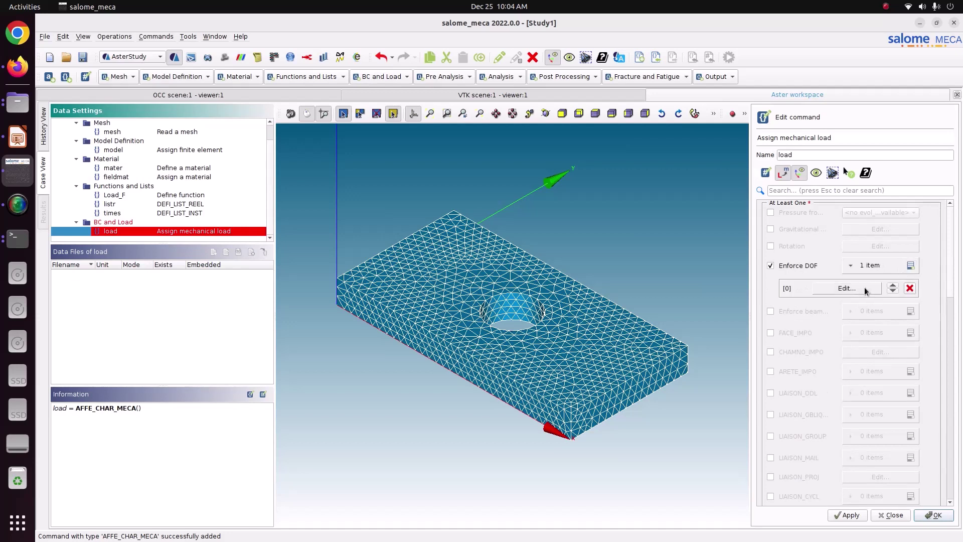
pyautogui.click(864, 287)
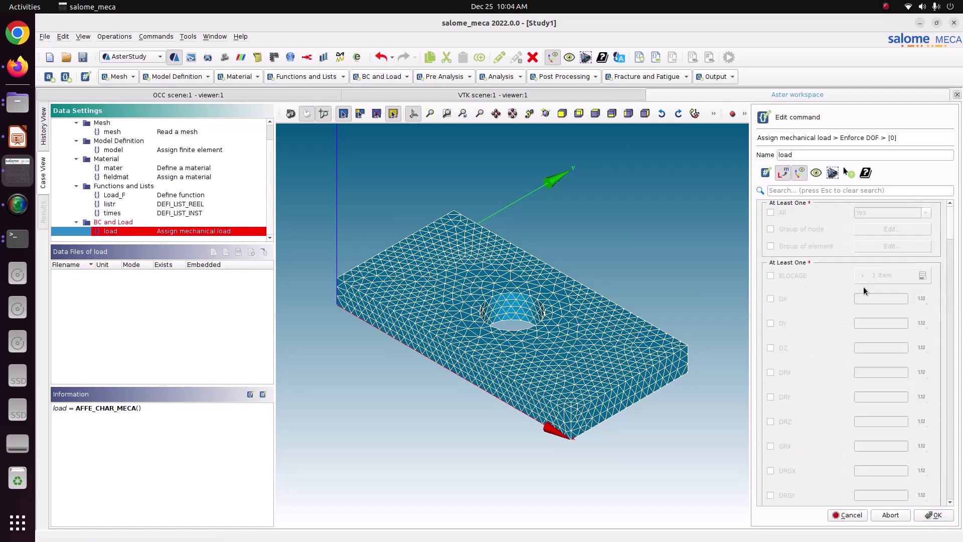
pyautogui.click(793, 247)
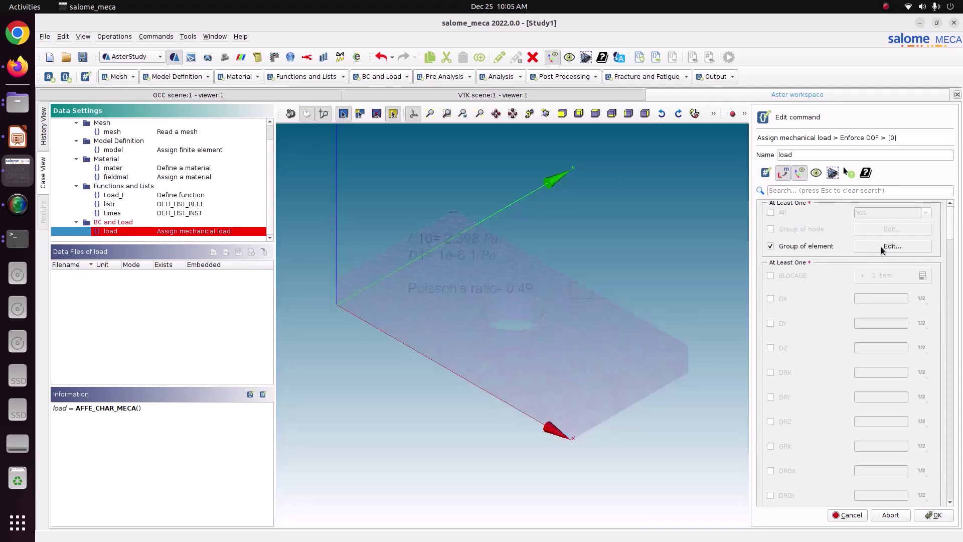
pyautogui.click(879, 246)
pyautogui.click(785, 247)
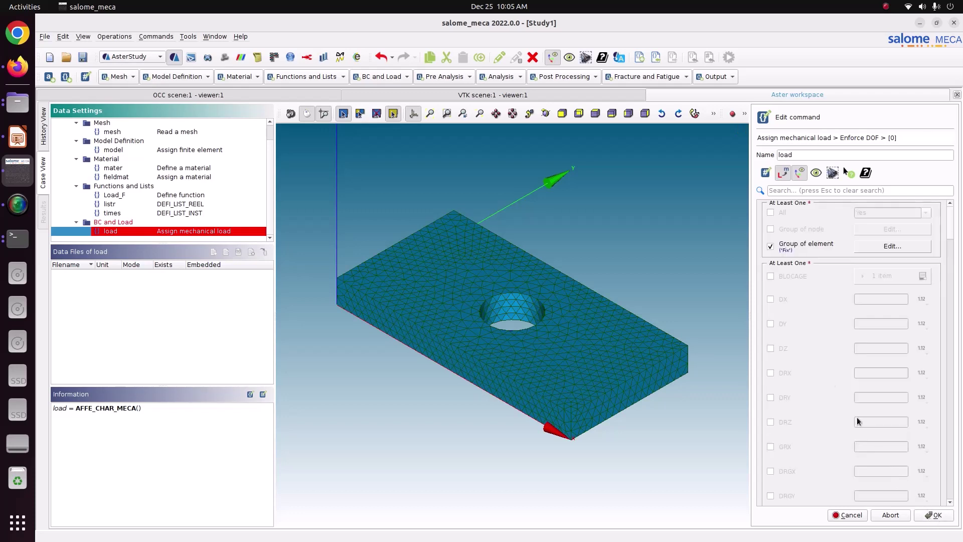
# Block DEPLACEMENT on the Fix group and store the mechanical load command
pyautogui.click(789, 277)
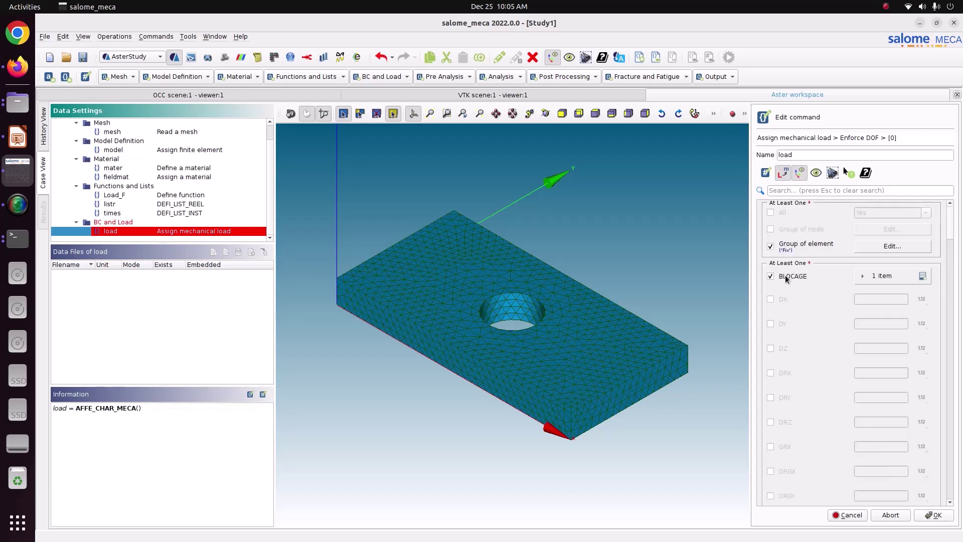
pyautogui.click(877, 276)
pyautogui.click(886, 299)
pyautogui.click(877, 307)
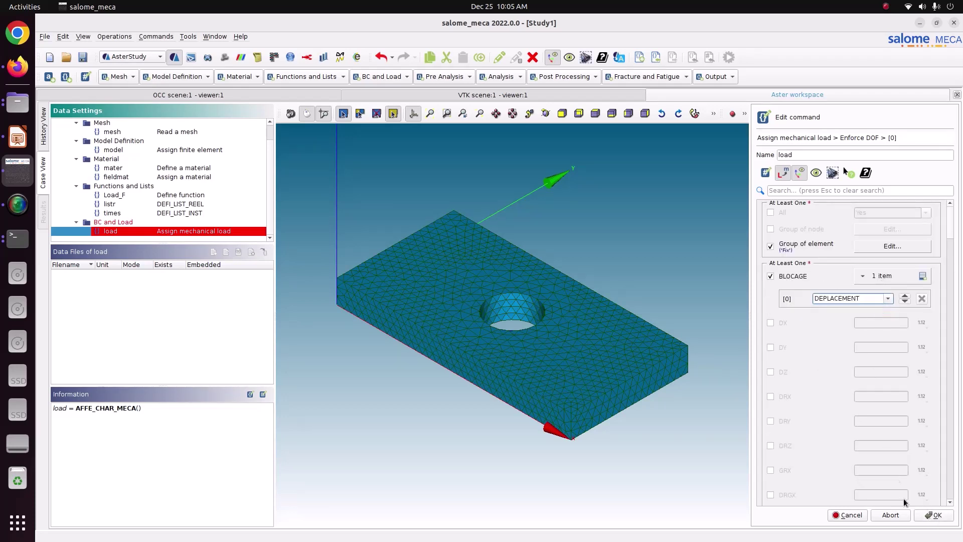
pyautogui.click(932, 515)
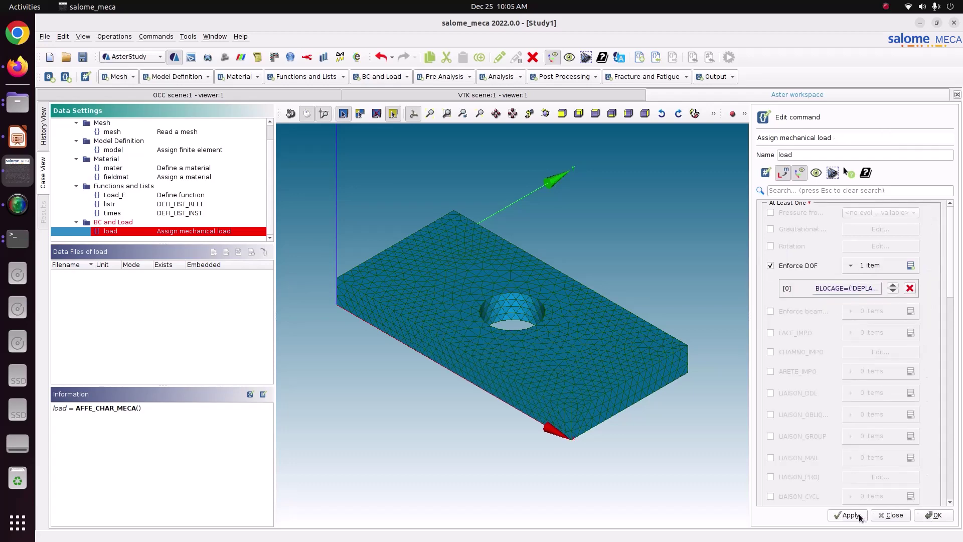
pyautogui.click(849, 515)
pyautogui.click(933, 516)
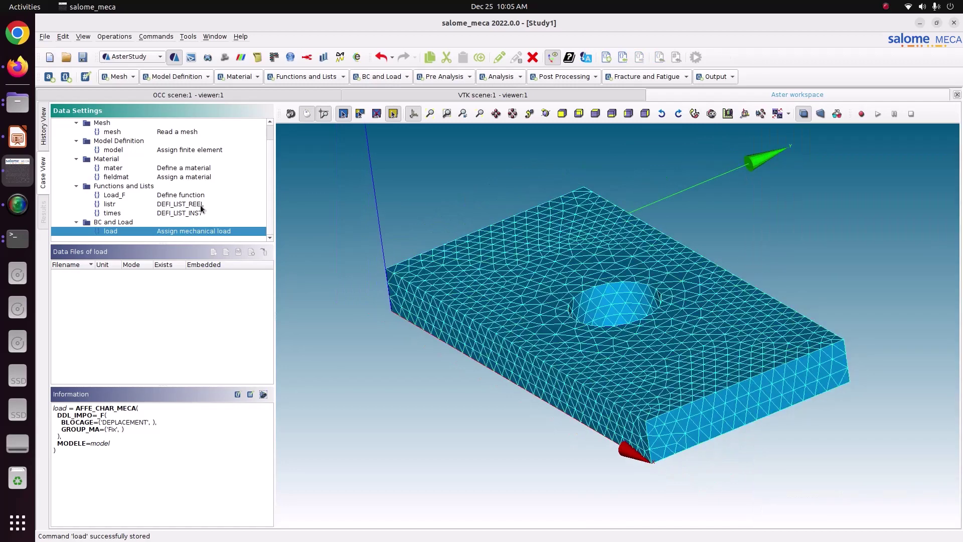
# Rename the mechanical load command to BC
pyautogui.rightClick(124, 230)
pyautogui.click(142, 245)
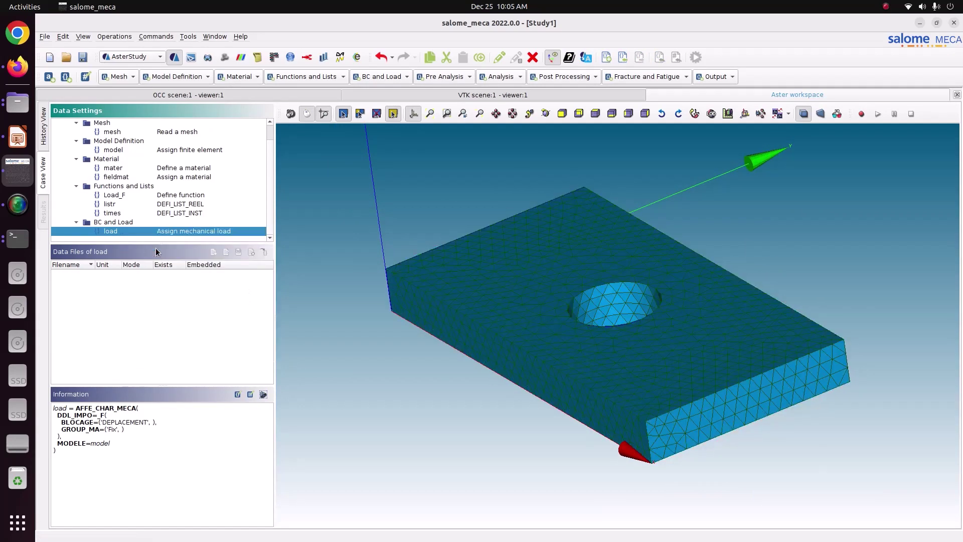
pyautogui.press('Escape')
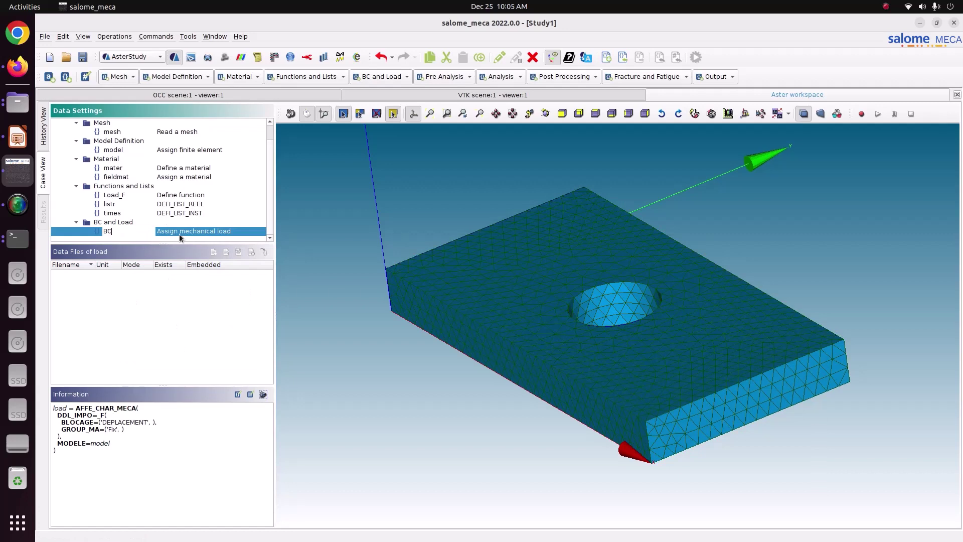
pyautogui.click(192, 231)
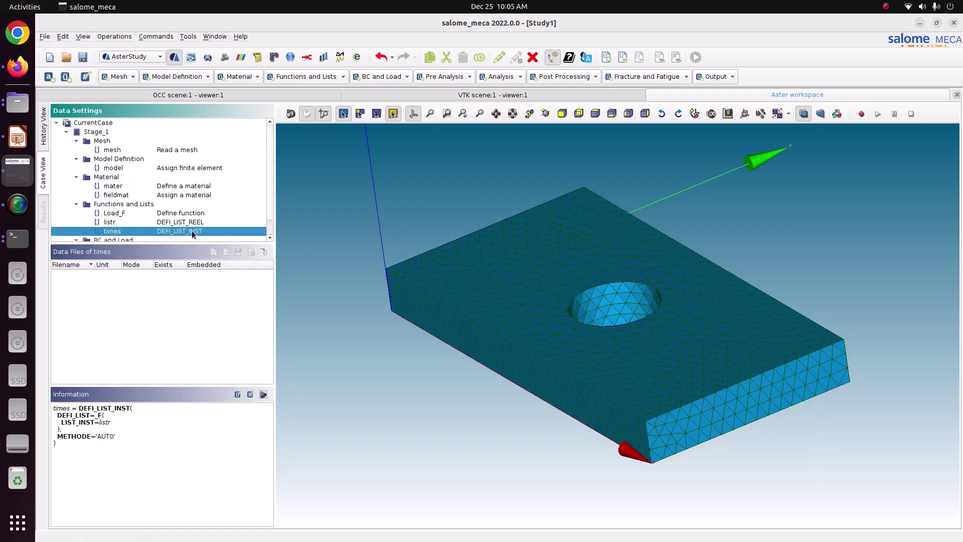
pyautogui.click(115, 239)
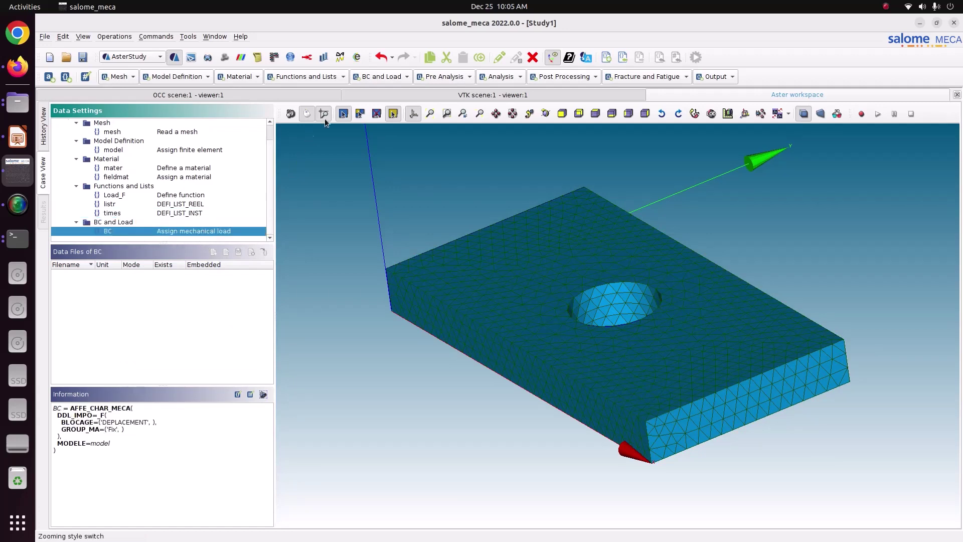
# Add a new mechanical load with an enforced DOF entry setting DX to 5
pyautogui.click(375, 76)
pyautogui.click(388, 104)
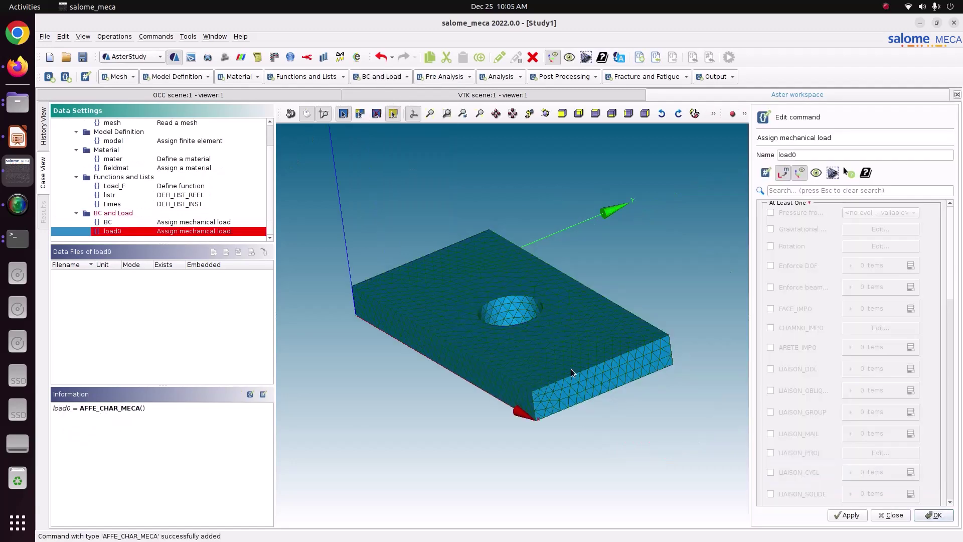
pyautogui.click(805, 269)
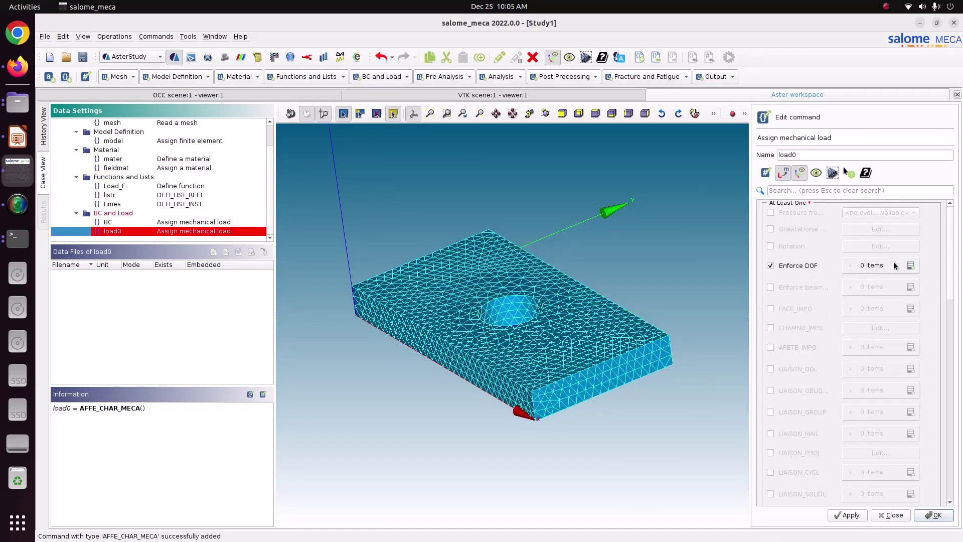
pyautogui.click(910, 265)
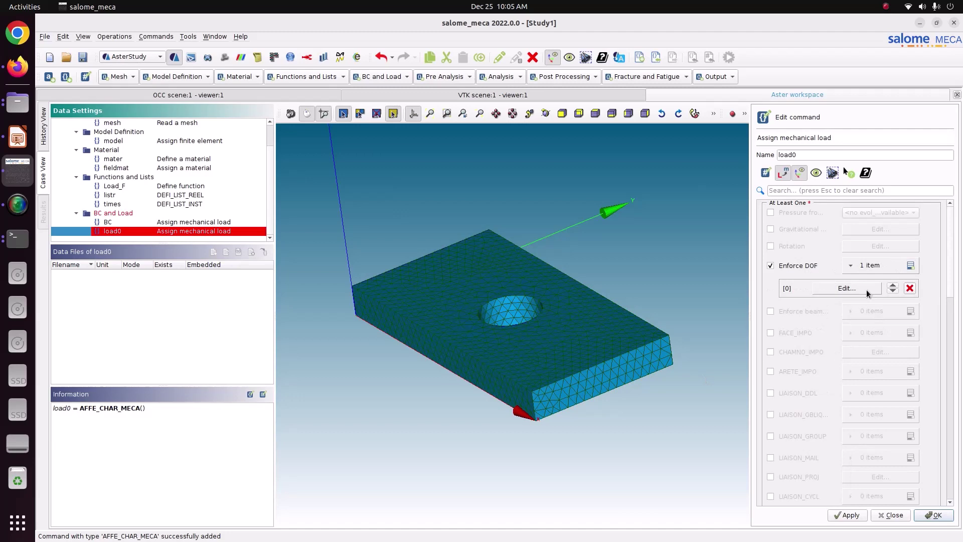
pyautogui.click(847, 288)
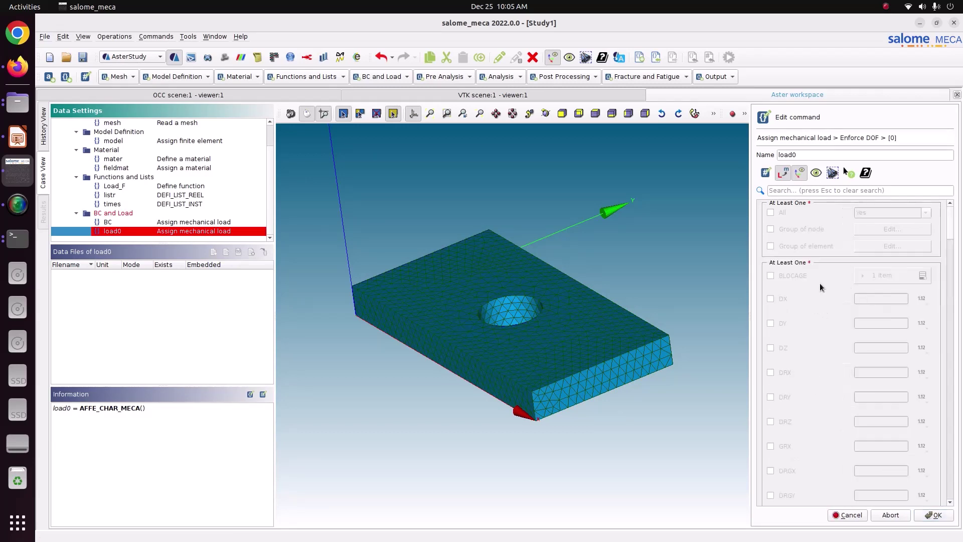
pyautogui.click(783, 298)
pyautogui.click(891, 299)
pyautogui.write('5')
# Apply the DX = 5 entry to the Disp element group and store it as load0
pyautogui.click(823, 248)
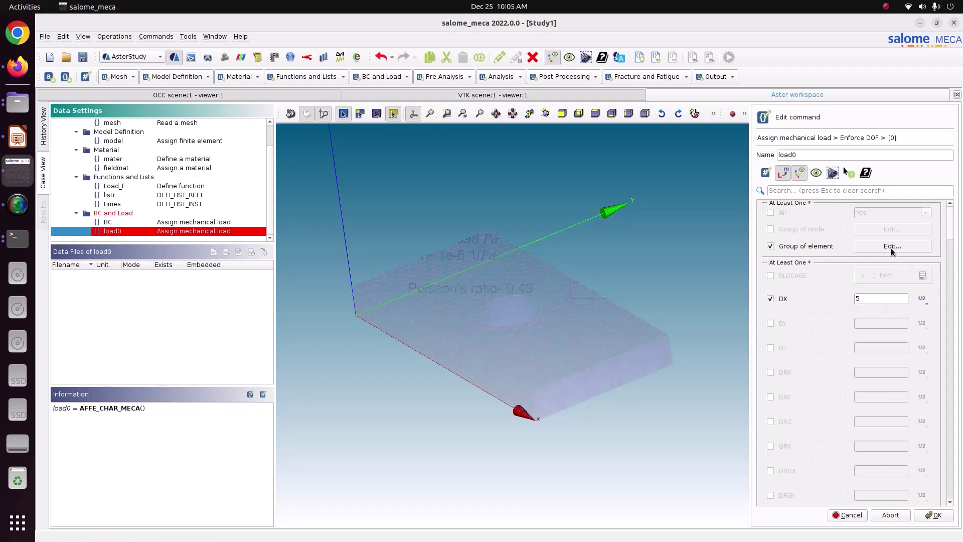
pyautogui.click(891, 247)
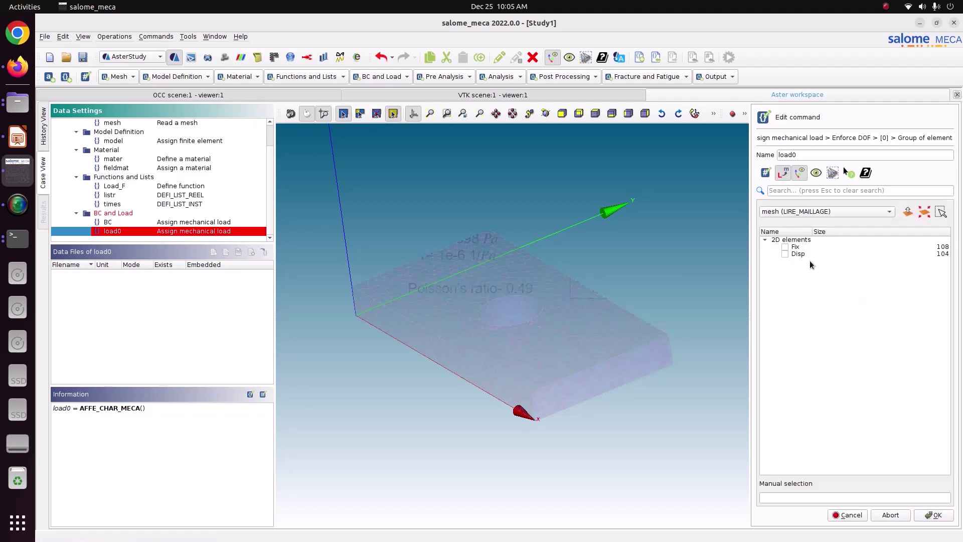
pyautogui.click(785, 254)
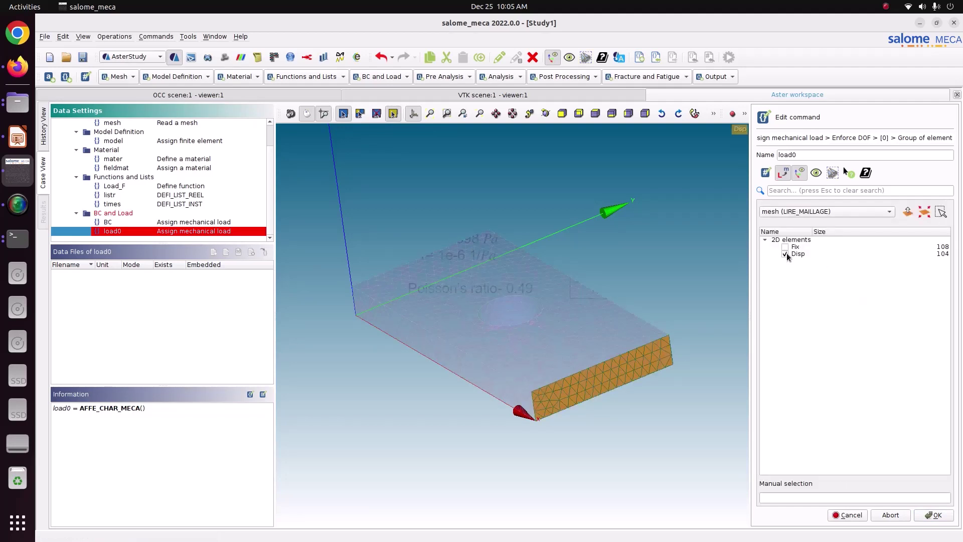
pyautogui.click(933, 514)
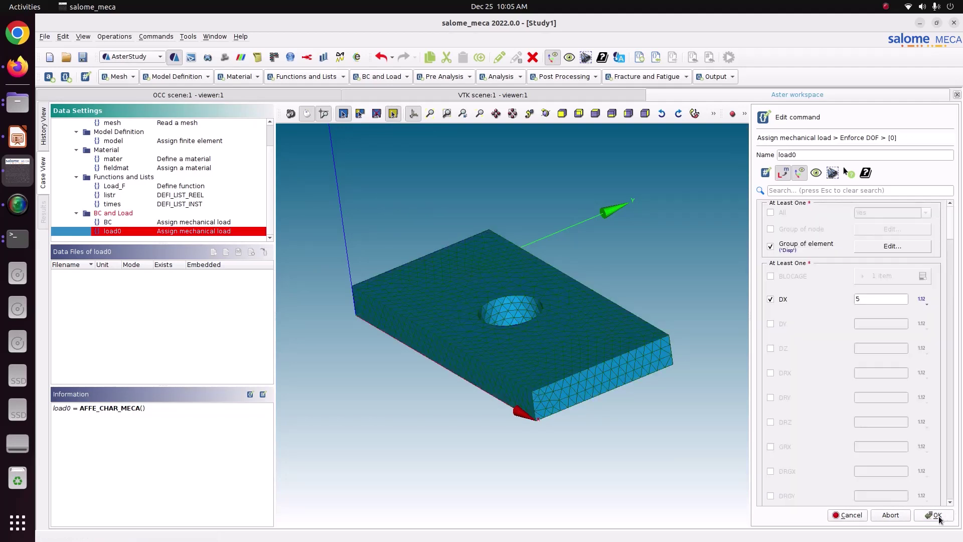
pyautogui.click(936, 517)
pyautogui.click(936, 516)
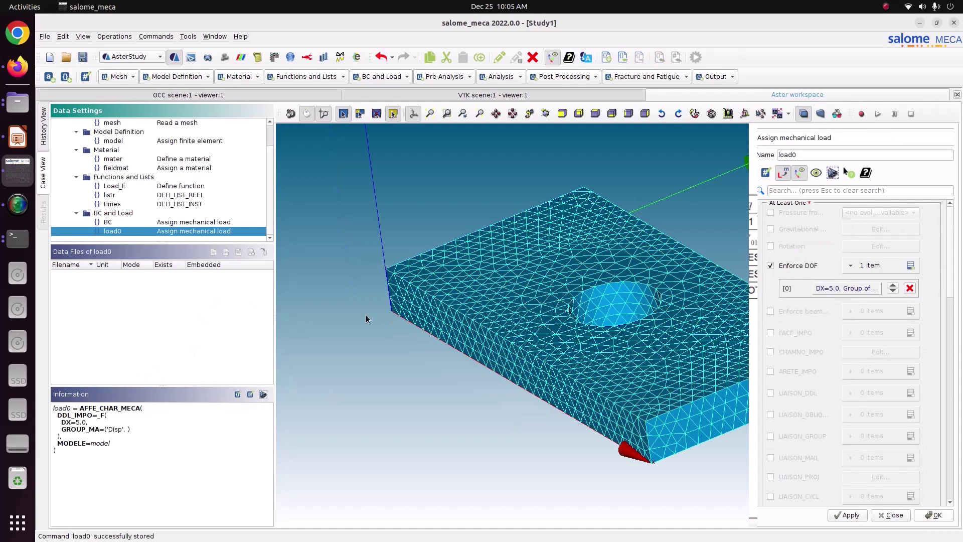
pyautogui.press('Escape')
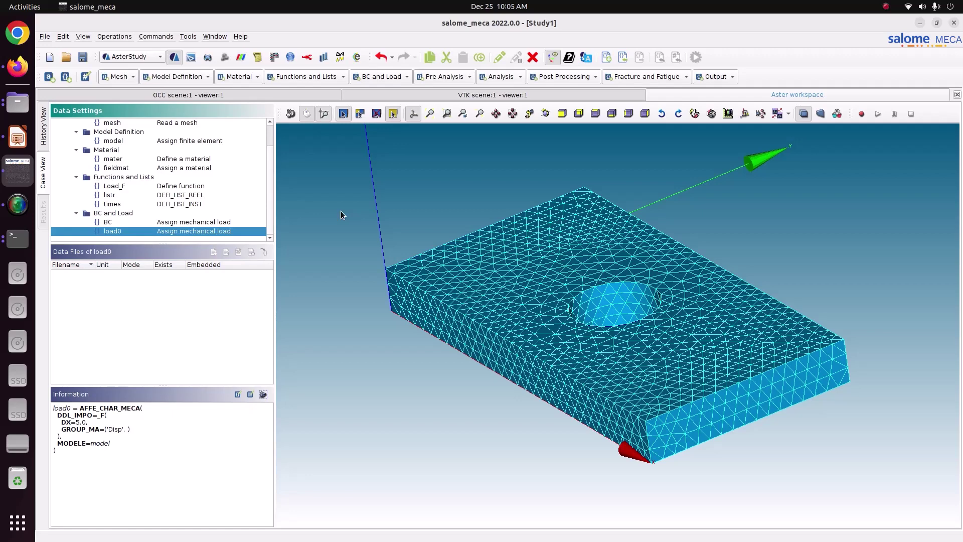
# Add a STAT_NON_LINE analysis using listr as its time step list
pyautogui.click(566, 76)
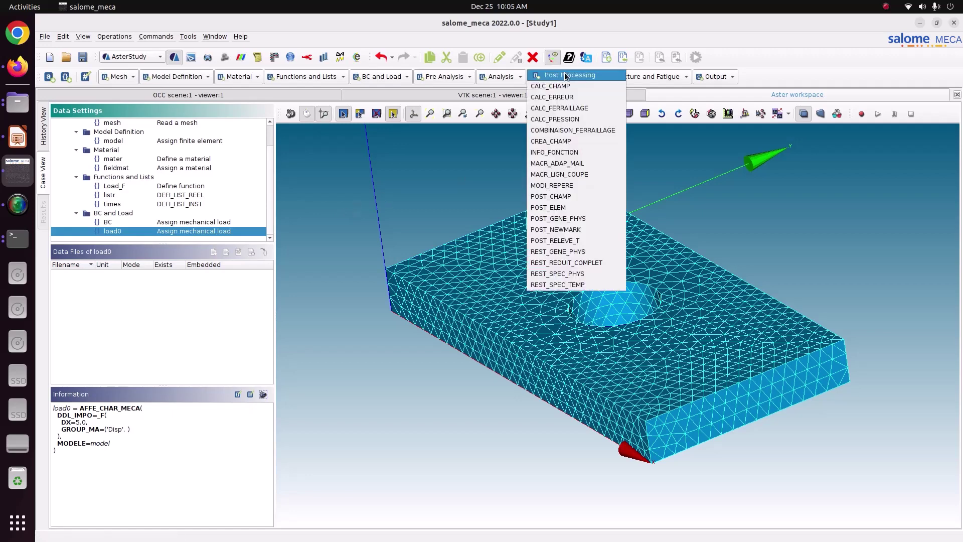
pyautogui.click(496, 82)
pyautogui.click(496, 76)
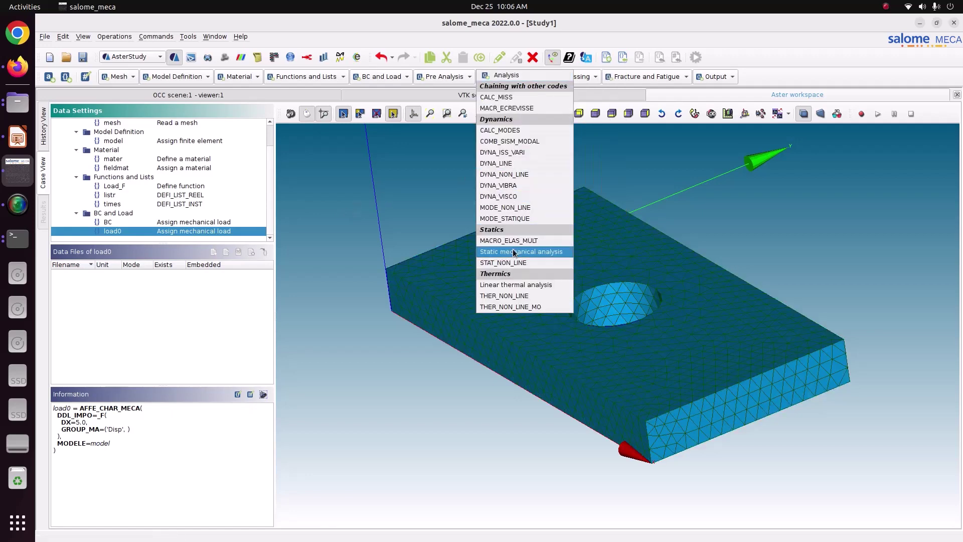
pyautogui.click(513, 261)
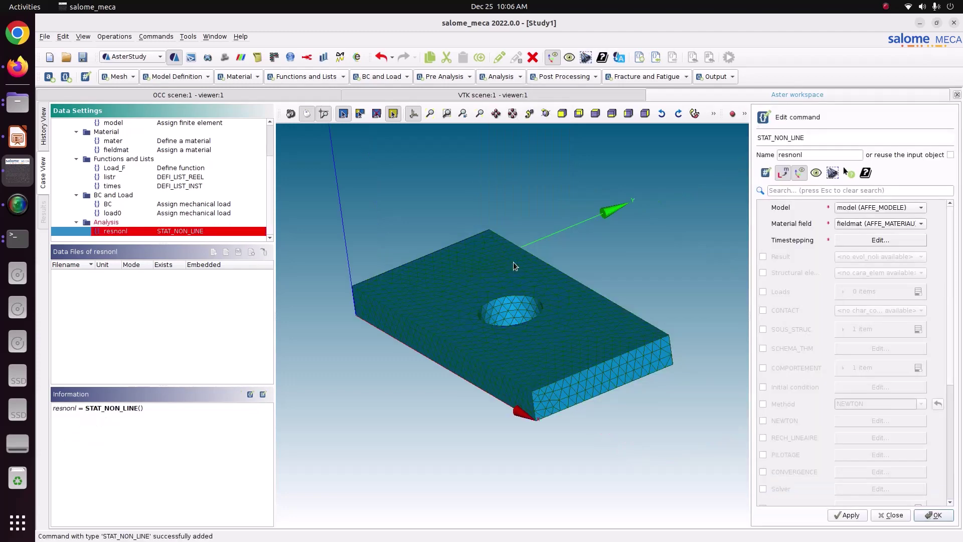
pyautogui.click(863, 218)
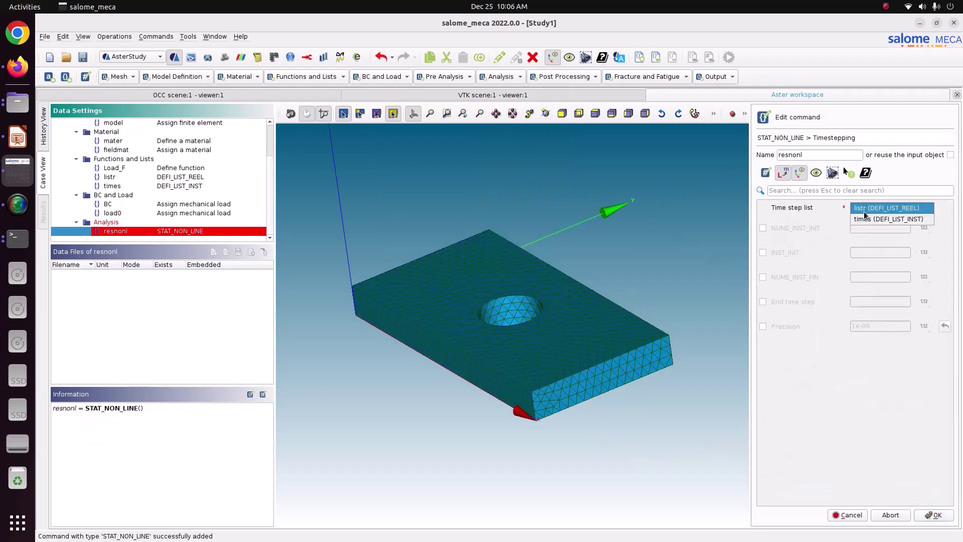
pyautogui.click(864, 211)
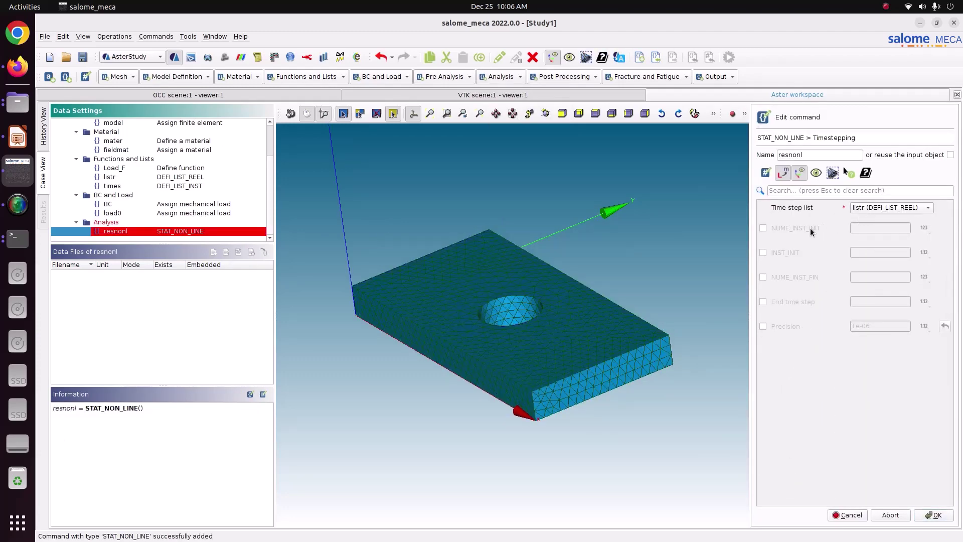
pyautogui.click(852, 208)
pyautogui.click(858, 207)
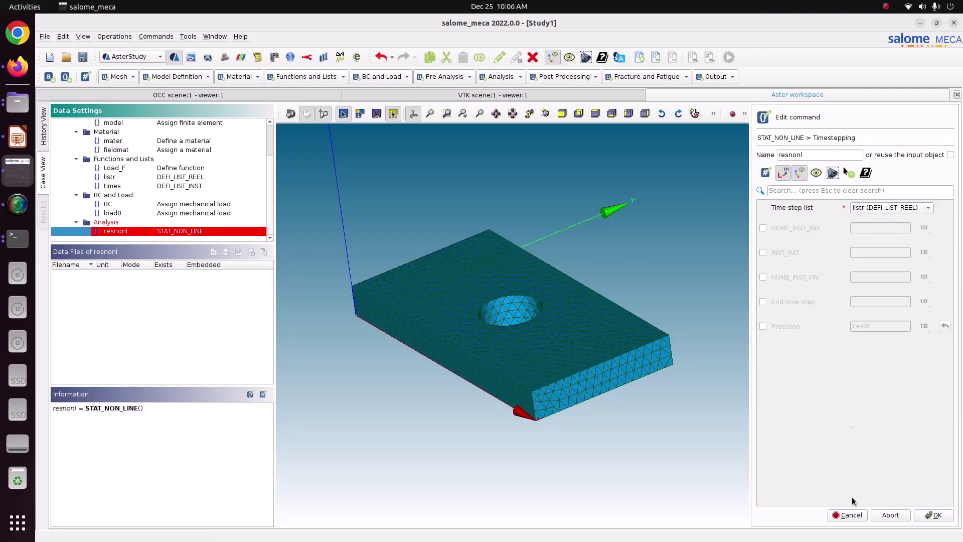
pyautogui.click(935, 515)
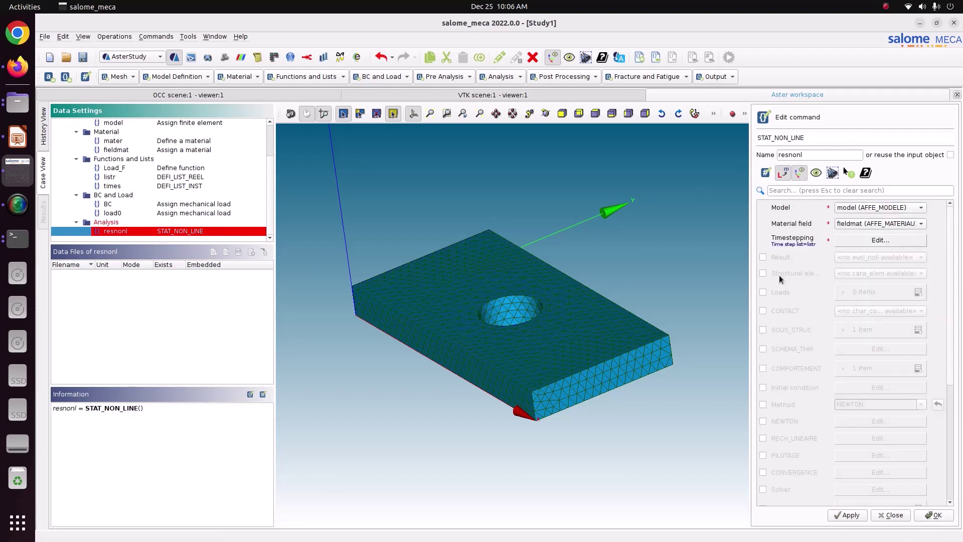
# Add loads BC and load0, with load0 scaled by the Load_F multiplier function
pyautogui.click(777, 293)
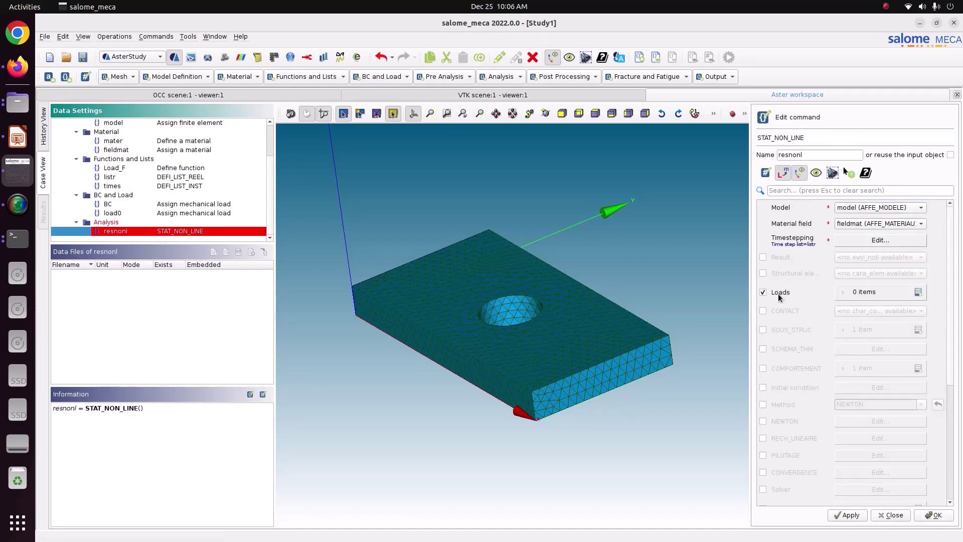
pyautogui.click(918, 291)
pyautogui.click(918, 291)
pyautogui.click(856, 318)
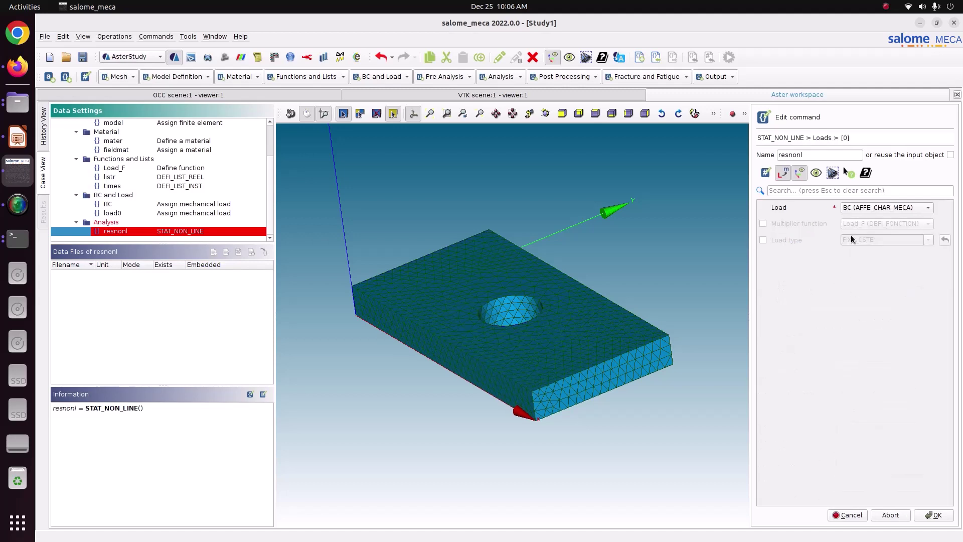
pyautogui.click(928, 513)
pyautogui.click(860, 333)
pyautogui.click(867, 208)
pyautogui.click(868, 218)
pyautogui.click(861, 225)
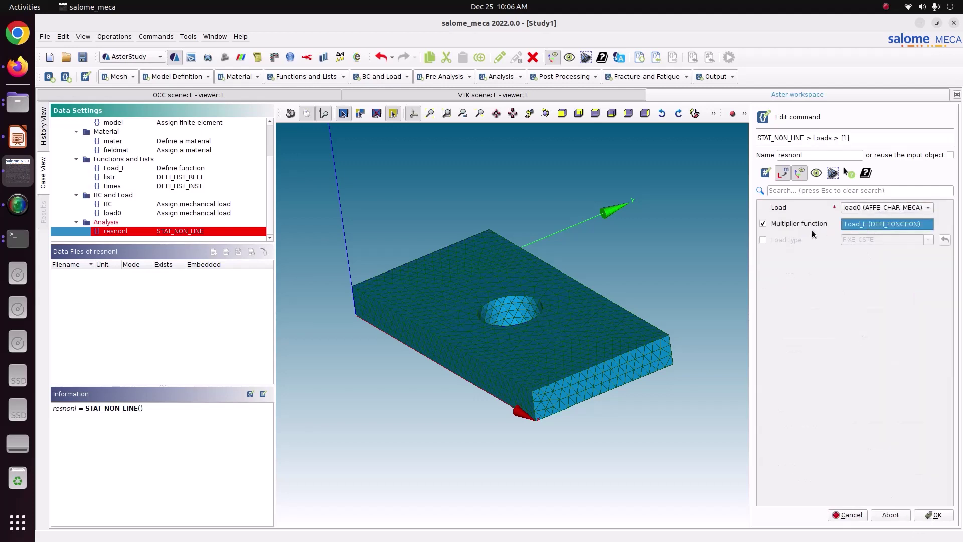
pyautogui.click(922, 518)
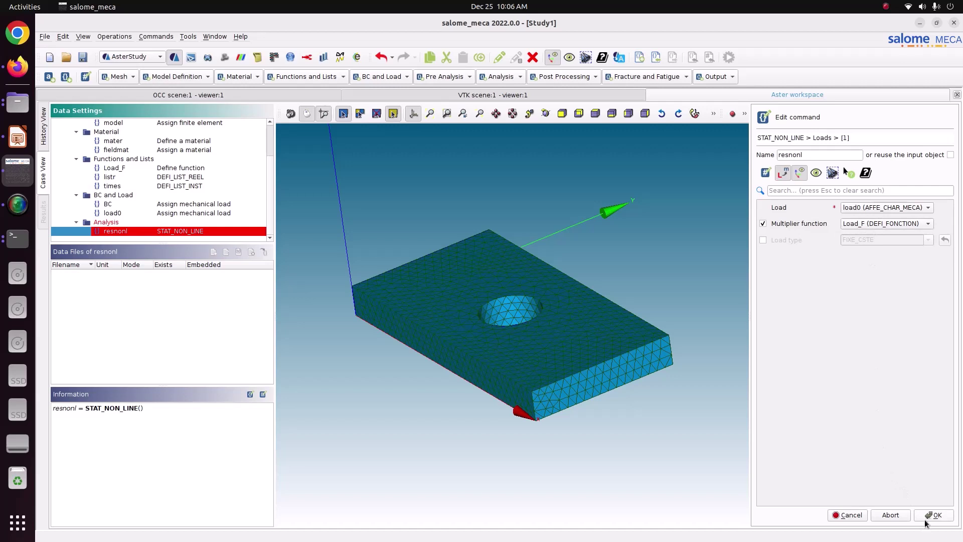
pyautogui.click(925, 513)
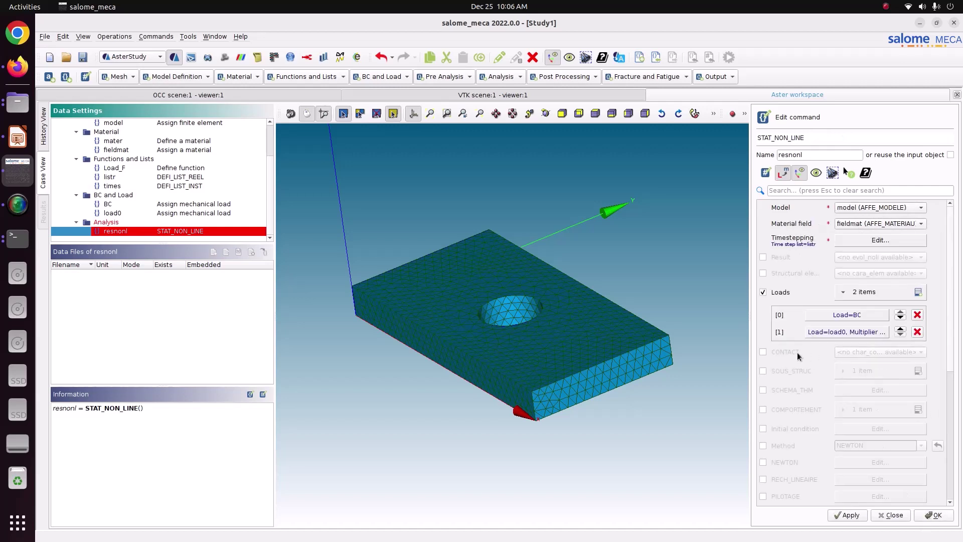
# Set resnonl behaviour to RELATION ELAS_HYPER with DEFORMATION GROT_GDEP and store the analysis
pyautogui.scroll(-1, 792, 353)
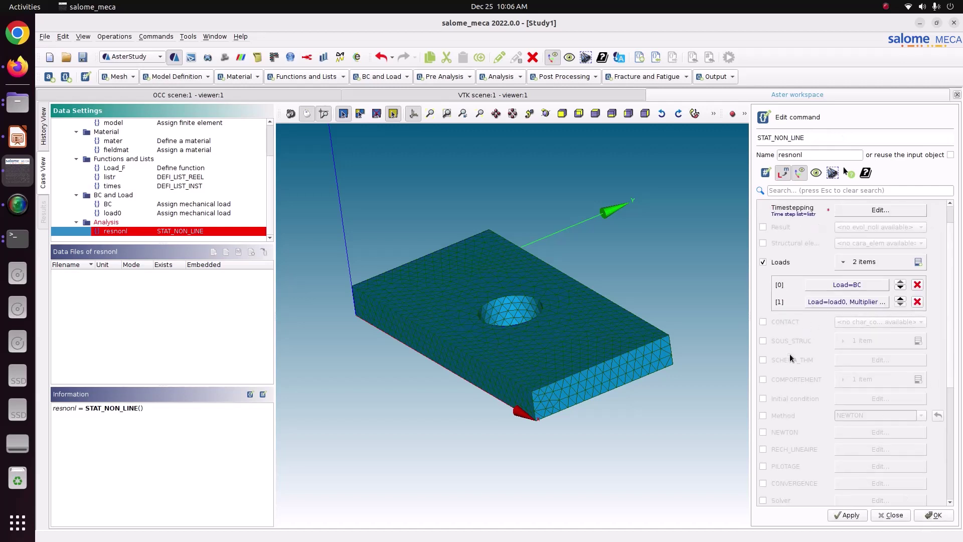
pyautogui.click(778, 380)
pyautogui.click(857, 379)
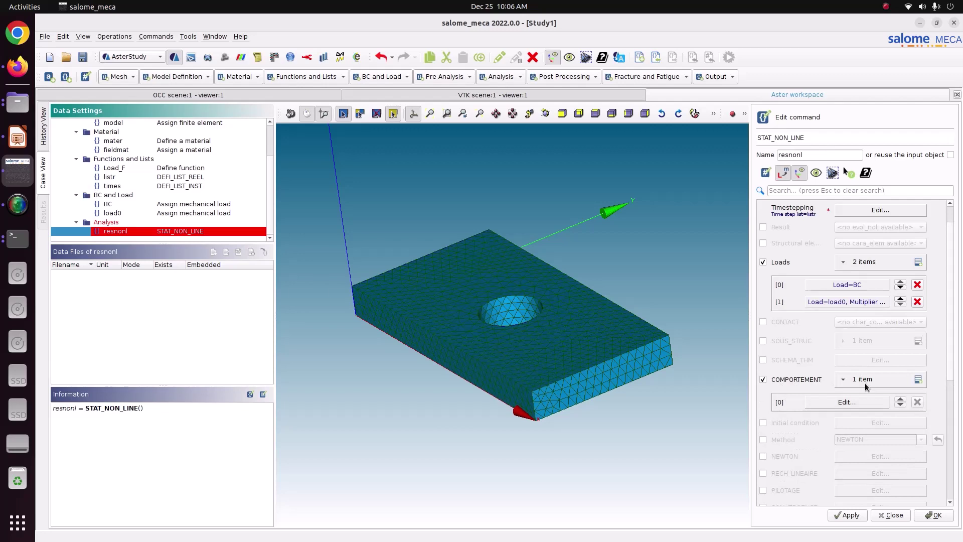
pyautogui.click(842, 400)
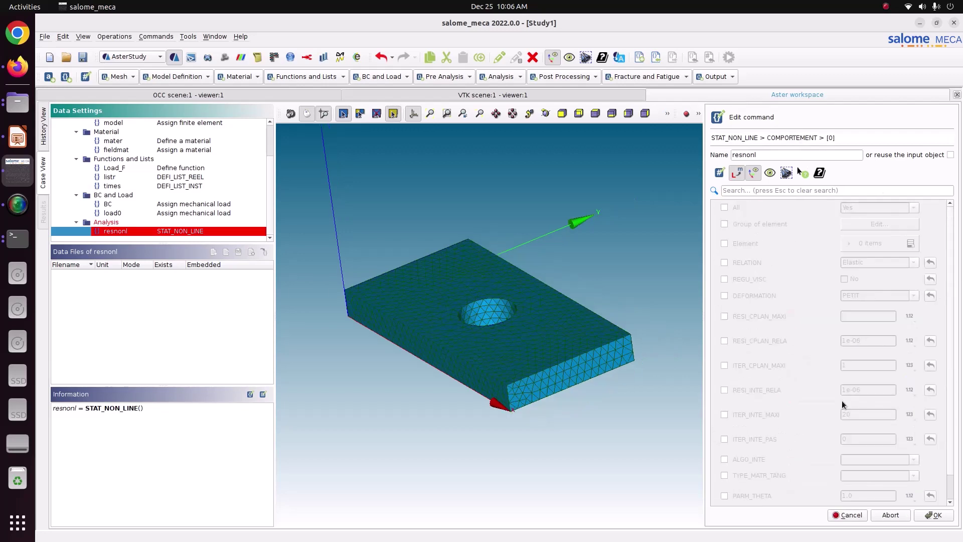
pyautogui.click(747, 293)
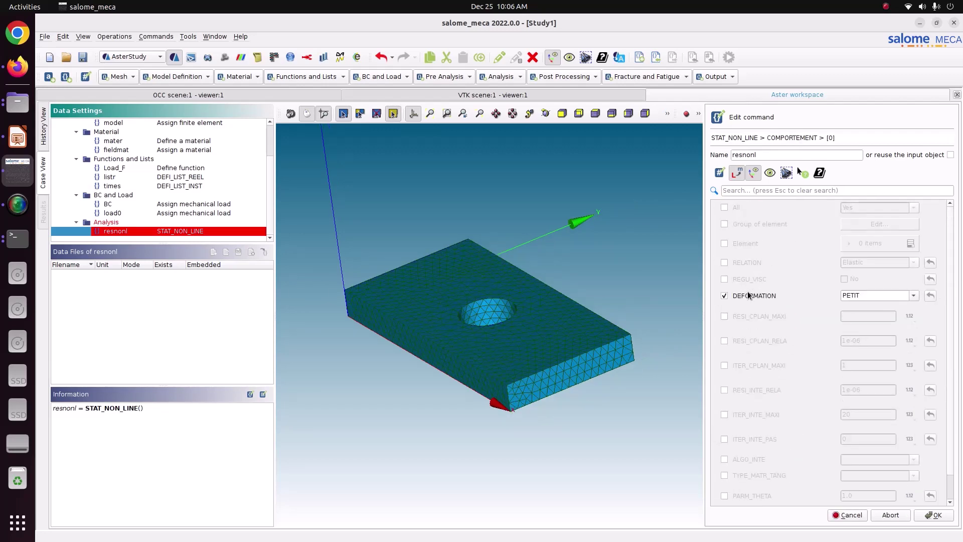
pyautogui.click(745, 262)
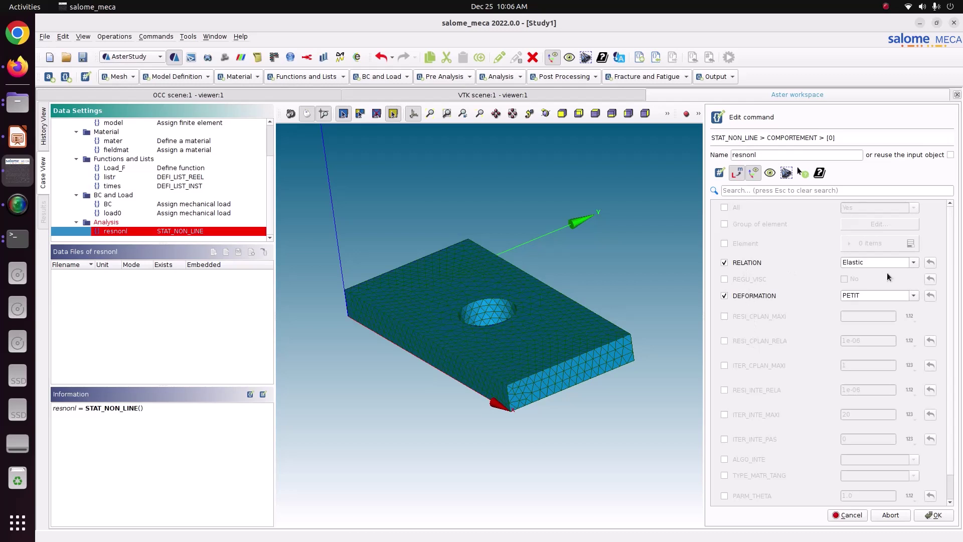
pyautogui.click(913, 263)
pyautogui.click(878, 324)
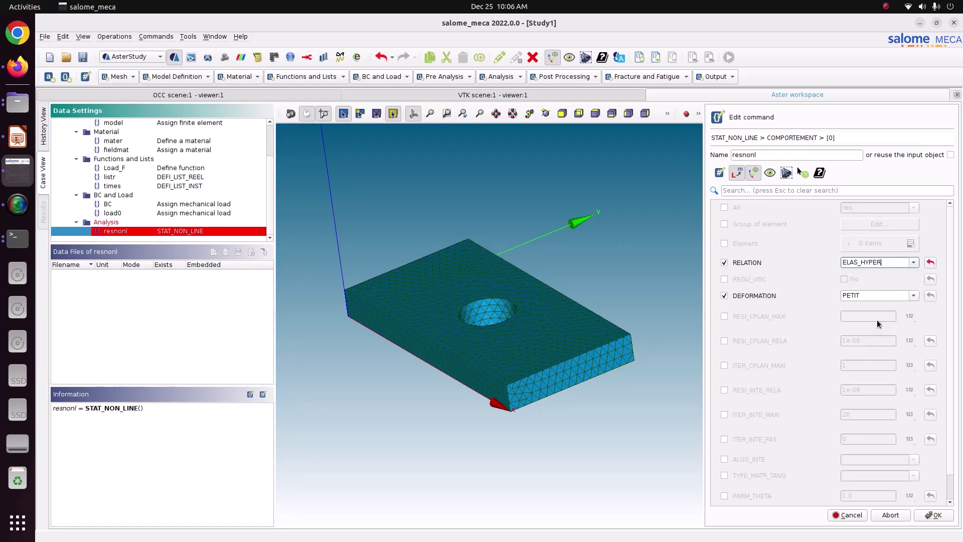
pyautogui.click(912, 296)
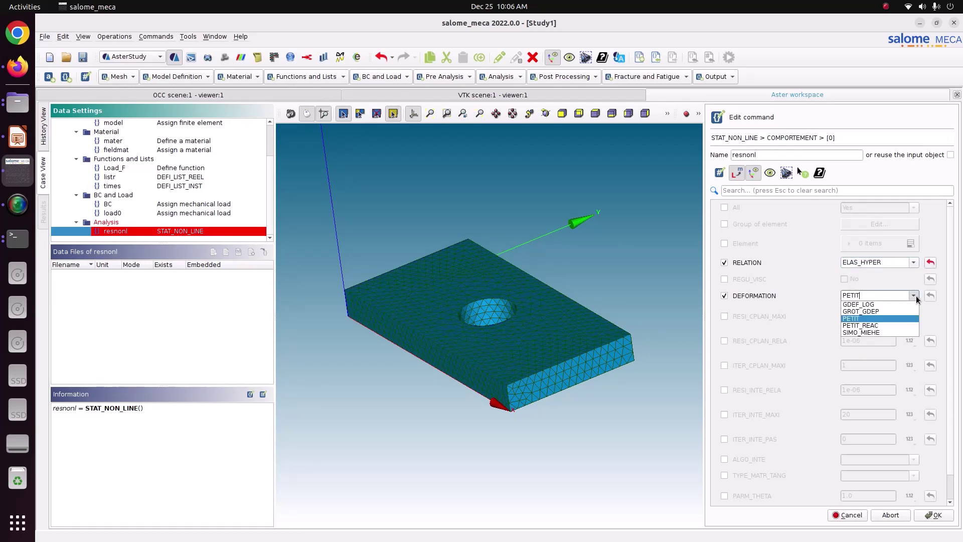
pyautogui.click(879, 311)
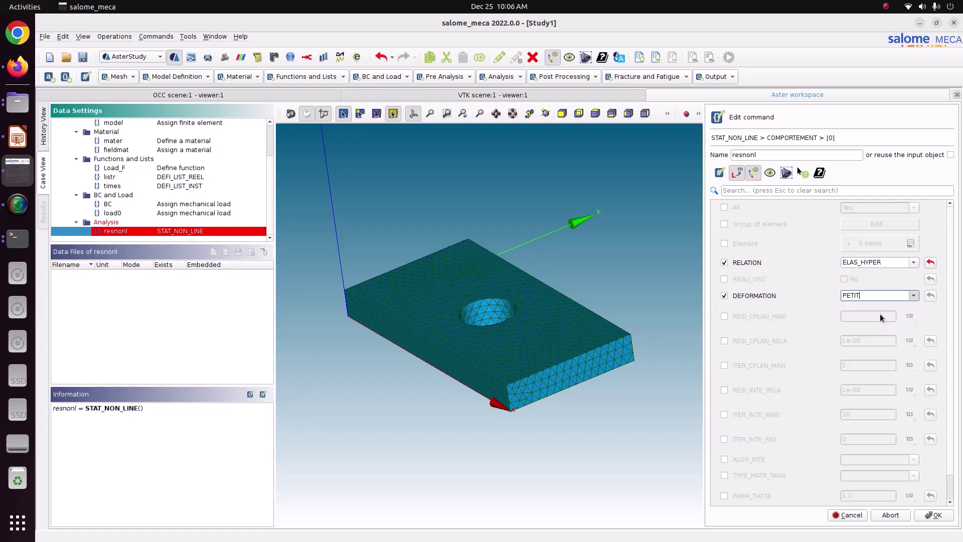
pyautogui.click(922, 513)
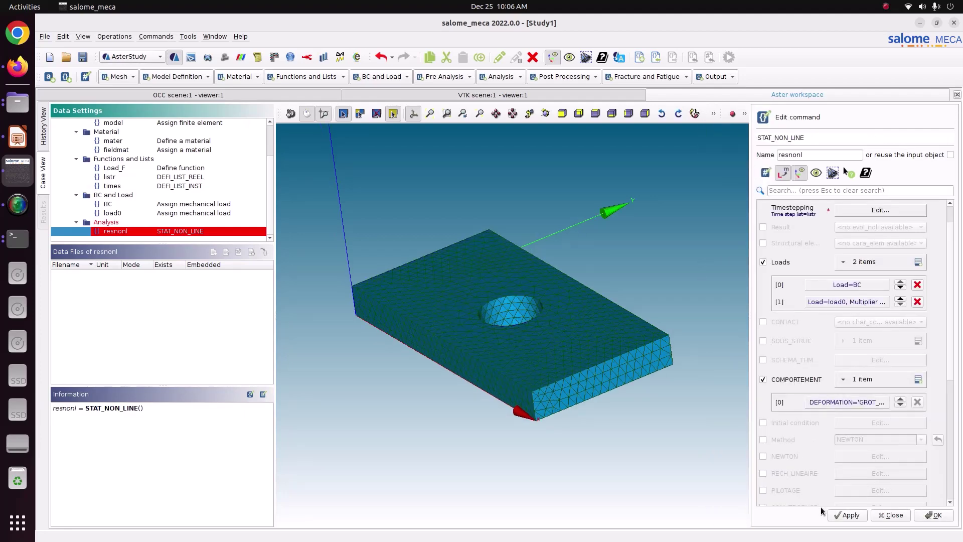
pyautogui.click(850, 514)
pyautogui.click(929, 516)
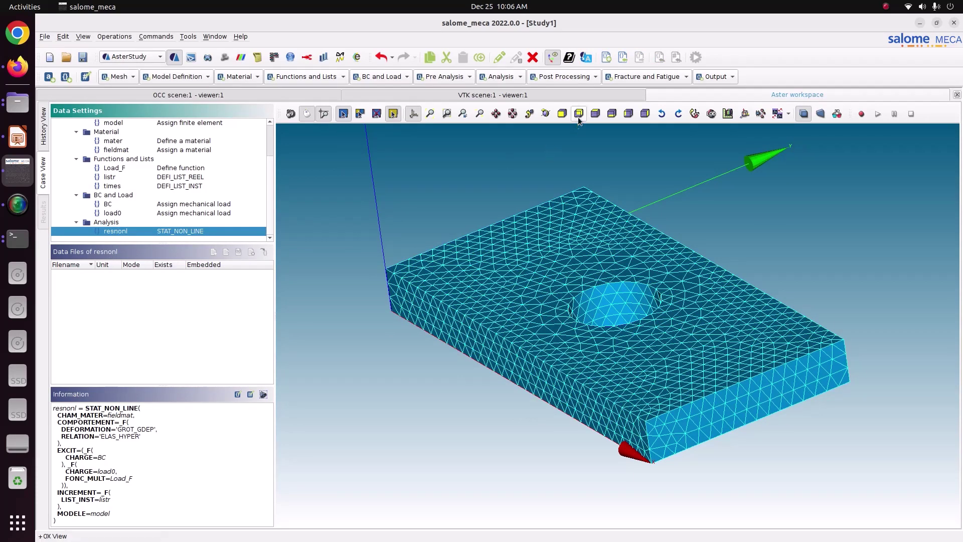
# Add a CALC_CHAMP field calculation requesting SIGM_ELNO and SIGM_NOEU stress fields
pyautogui.click(591, 78)
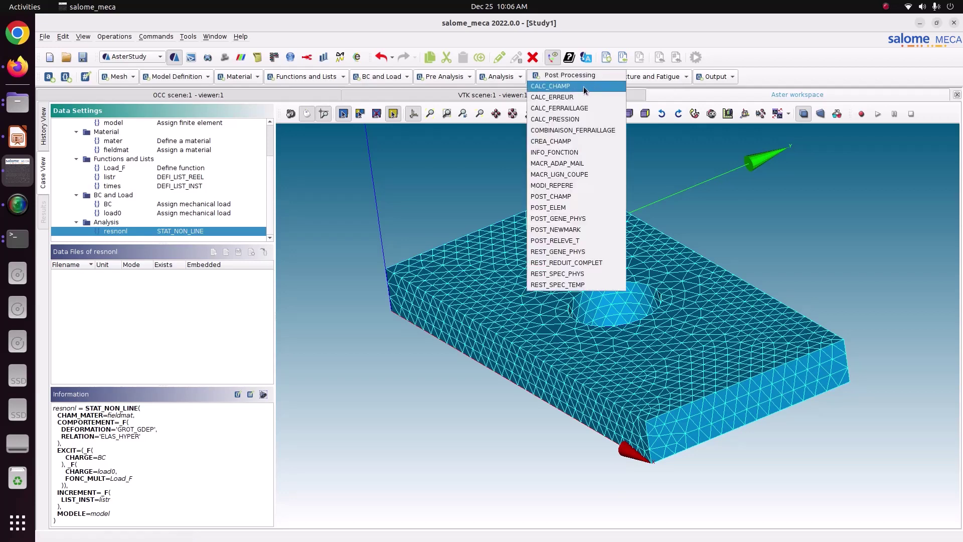
pyautogui.click(582, 87)
pyautogui.click(801, 217)
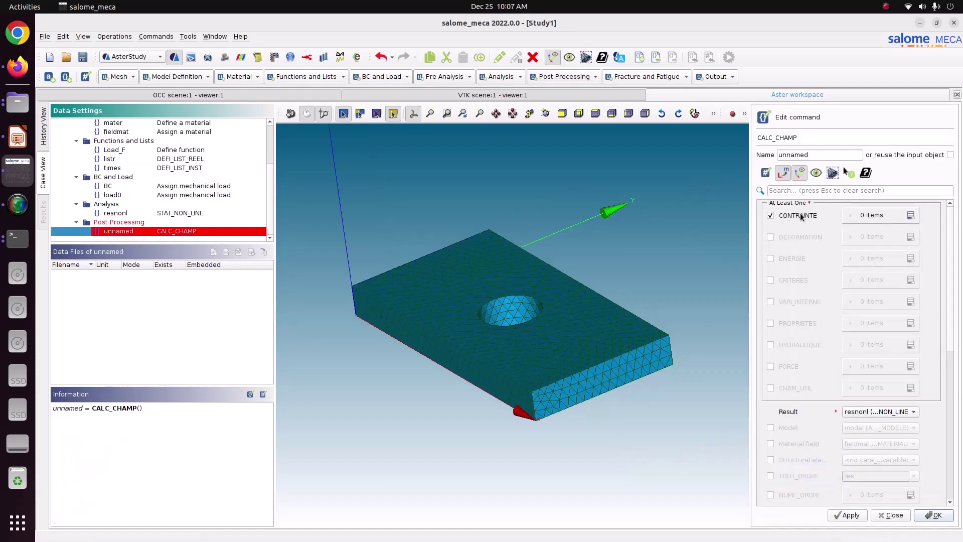
pyautogui.click(799, 239)
pyautogui.click(787, 280)
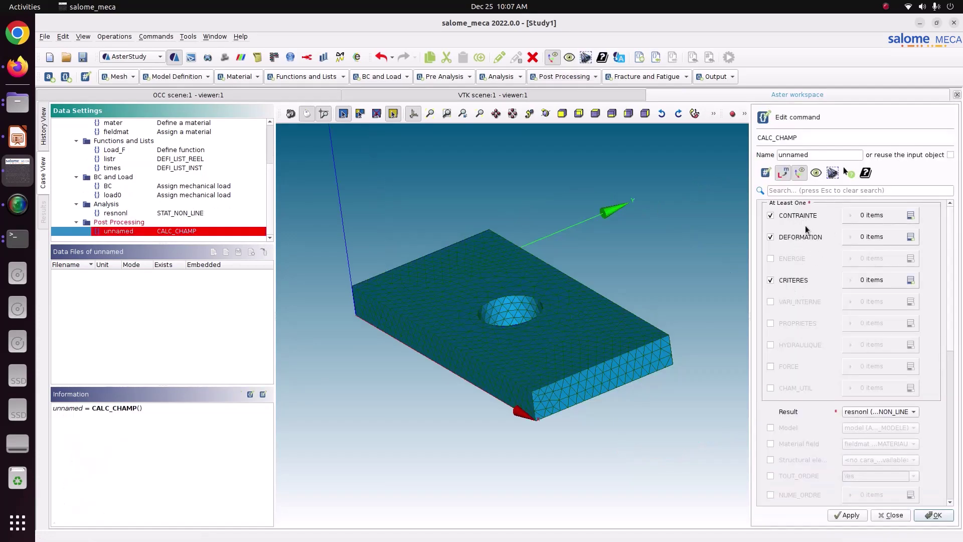
pyautogui.click(910, 215)
pyautogui.click(876, 238)
pyautogui.scroll(-1, 848, 300)
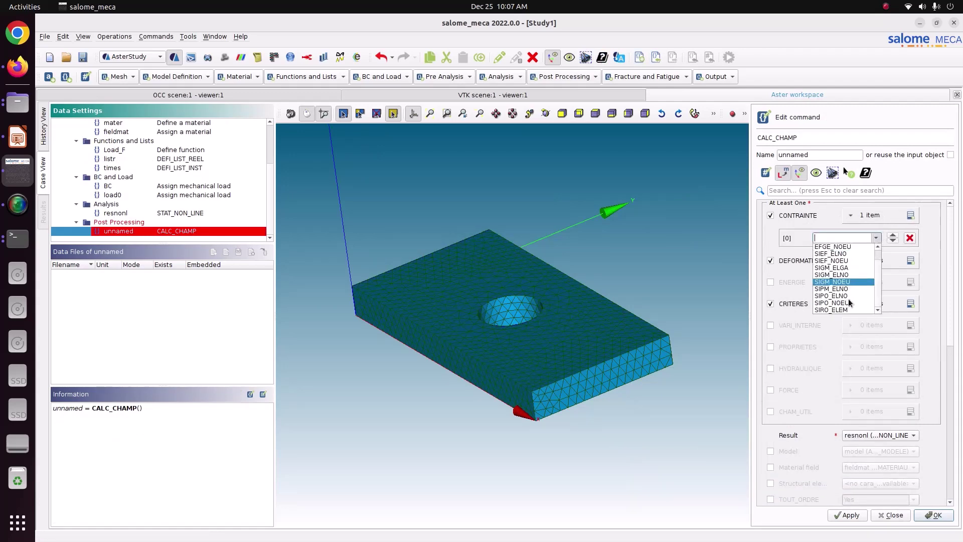
pyautogui.scroll(2, 847, 296)
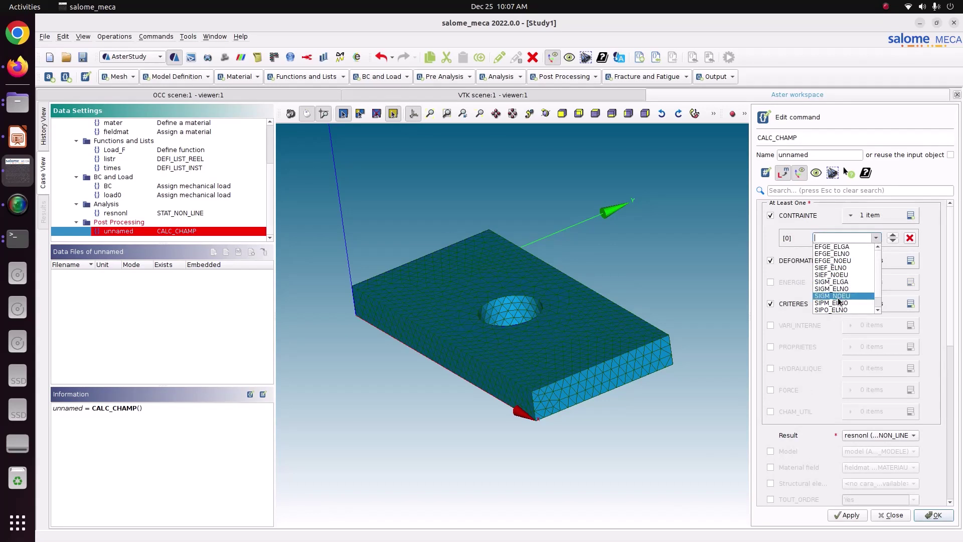
pyautogui.click(841, 287)
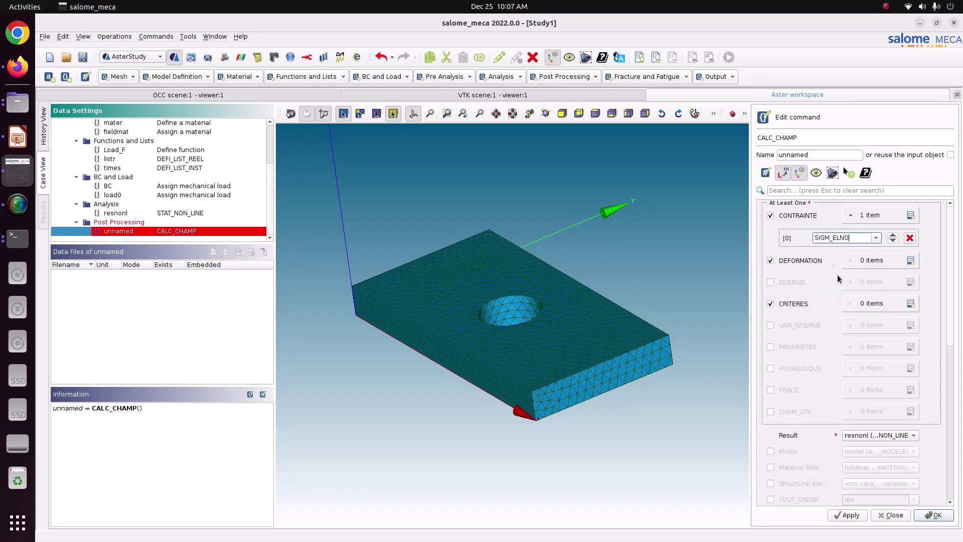
pyautogui.click(910, 215)
pyautogui.click(876, 254)
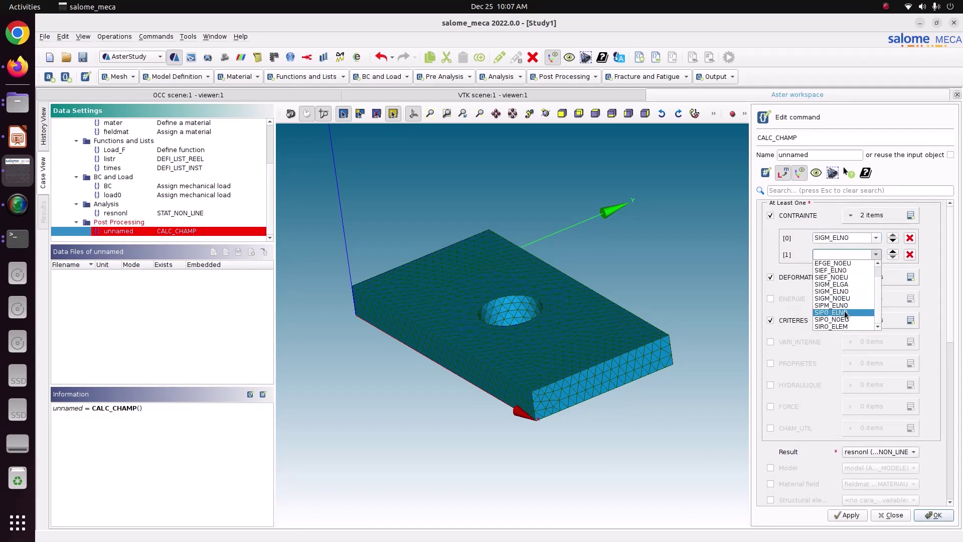
pyautogui.click(843, 298)
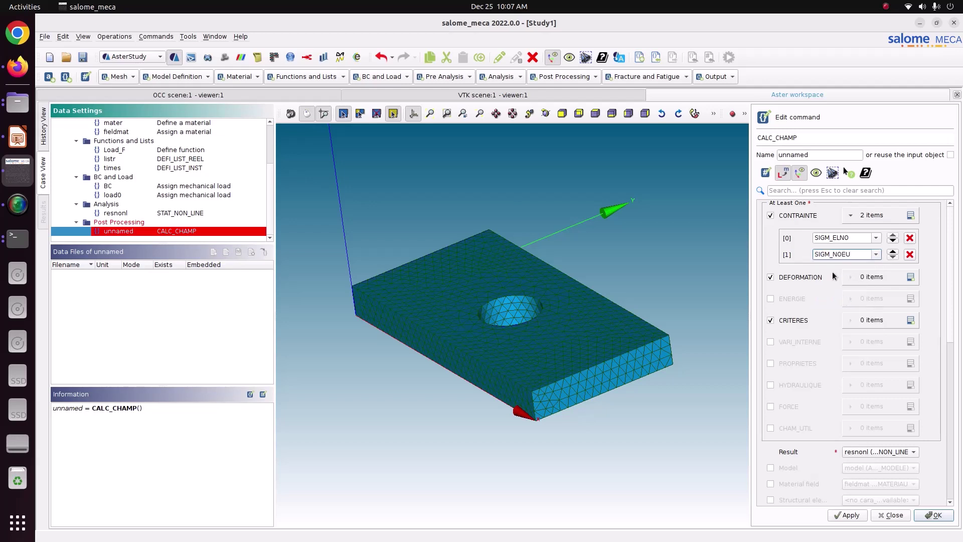
# Add EPSI_ELNO and EPSI_NOEU as the strain fields
pyautogui.click(910, 276)
pyautogui.click(910, 276)
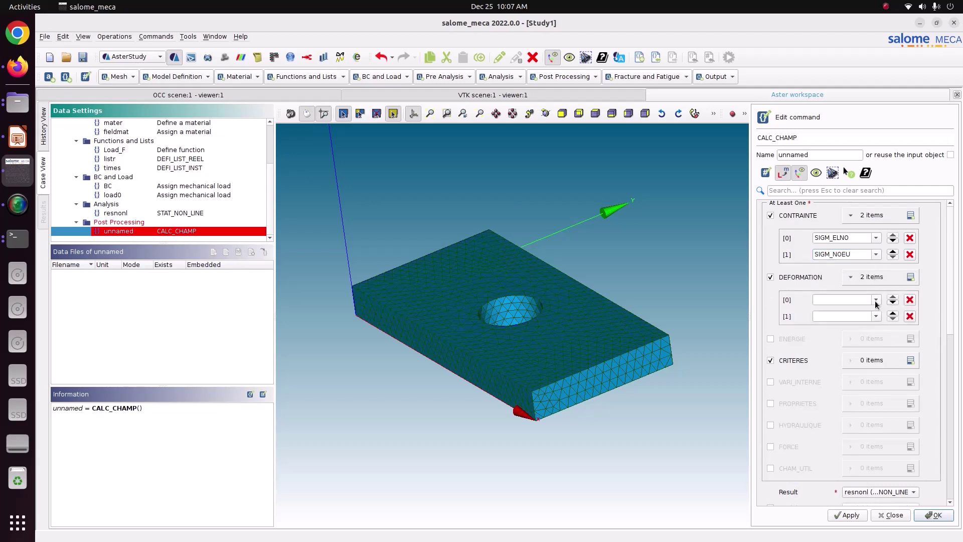
pyautogui.click(876, 299)
pyautogui.scroll(-5, 845, 342)
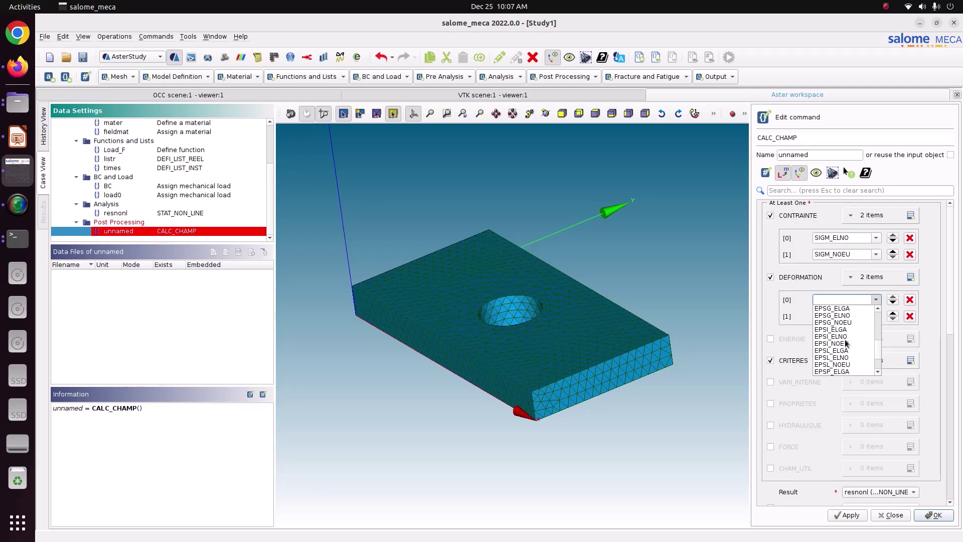
pyautogui.click(841, 336)
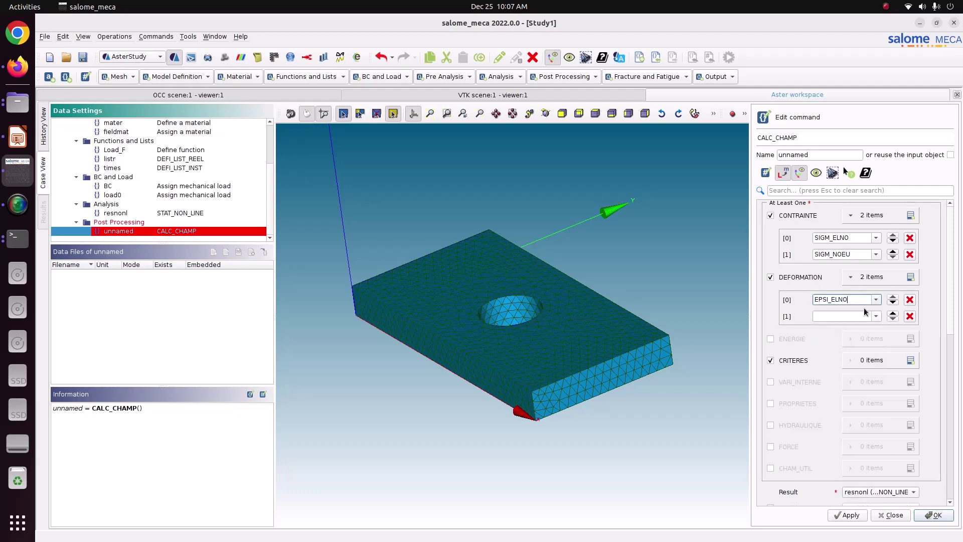
pyautogui.click(875, 316)
pyautogui.scroll(-6, 844, 362)
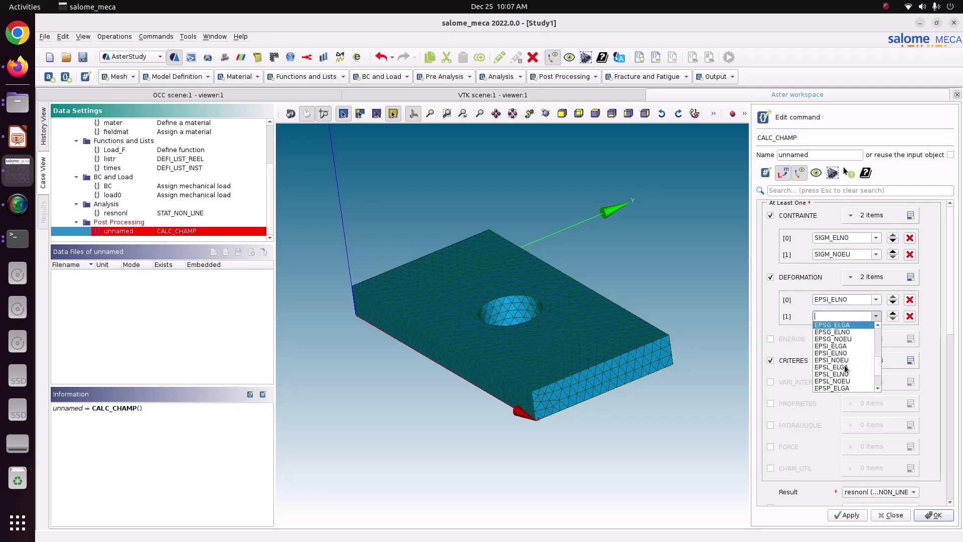
pyautogui.click(844, 360)
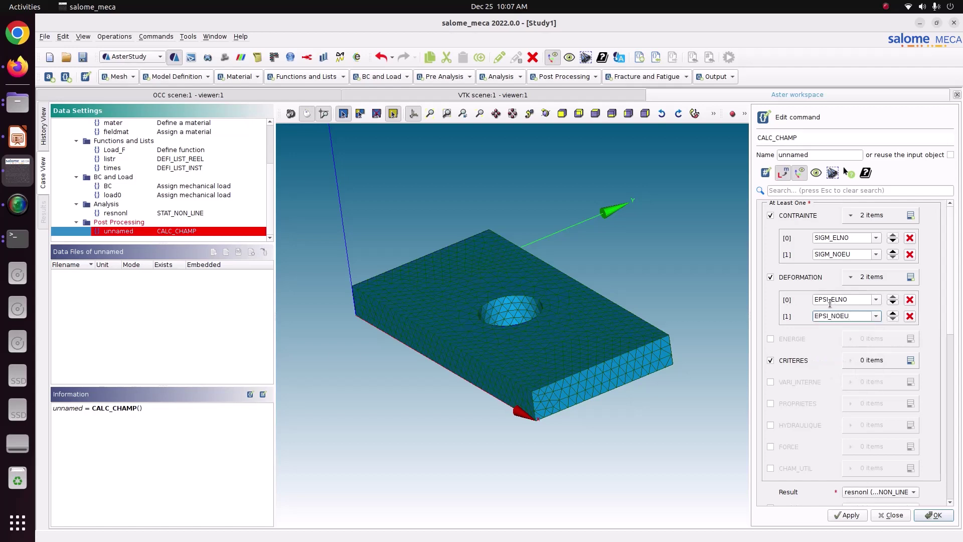
pyautogui.moveTo(829, 303); pyautogui.dragTo(815, 304)
# Add SIEQ_ELNO and SIEQ_NOEU criteria fields, reuse resnonl as output, and store the command
pyautogui.click(911, 361)
pyautogui.click(911, 361)
pyautogui.click(911, 361)
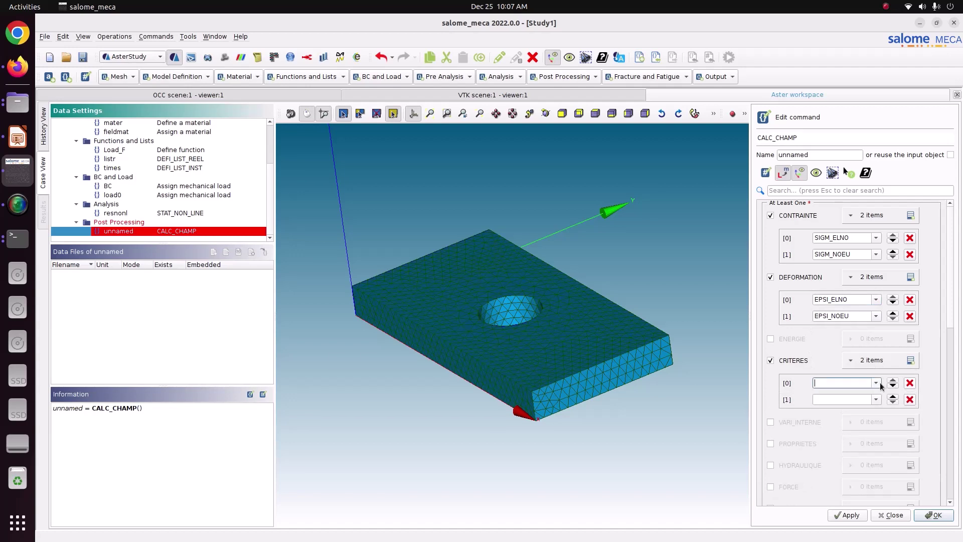
pyautogui.click(875, 383)
pyautogui.scroll(-3, 851, 438)
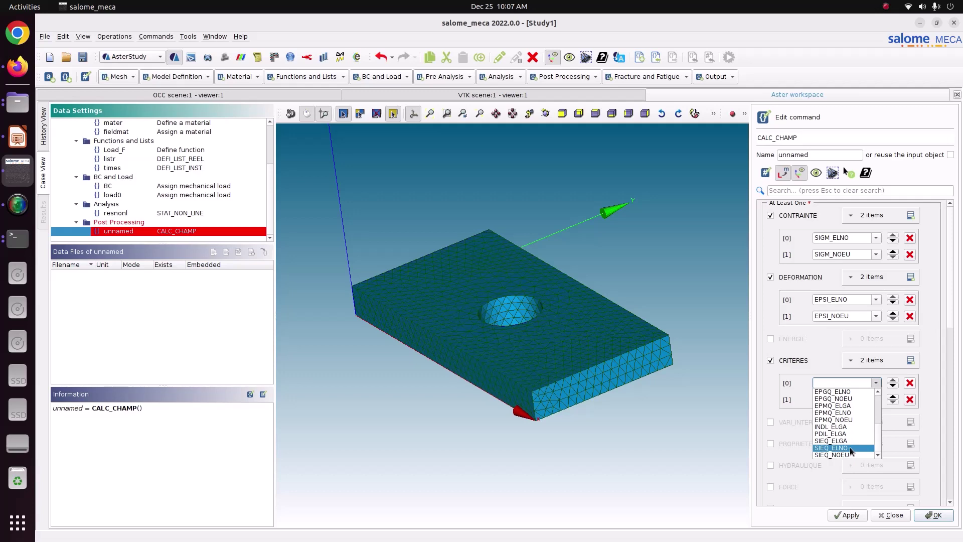
pyautogui.click(850, 448)
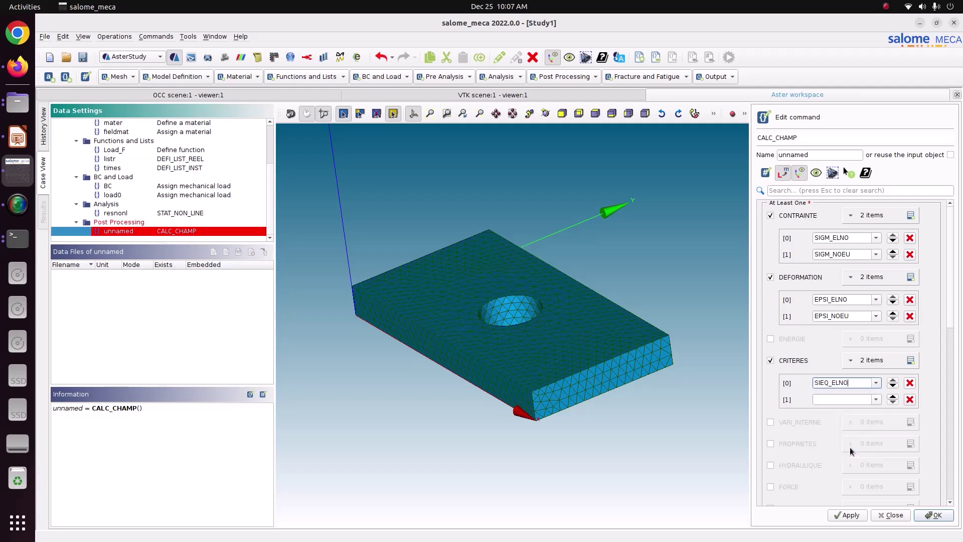
pyautogui.click(875, 400)
pyautogui.scroll(-3, 845, 451)
pyautogui.click(843, 474)
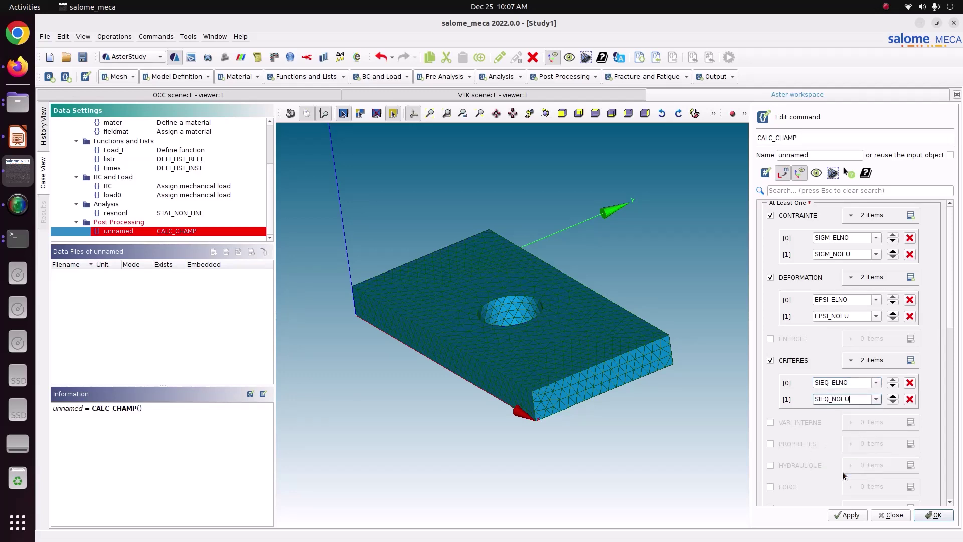
pyautogui.click(853, 517)
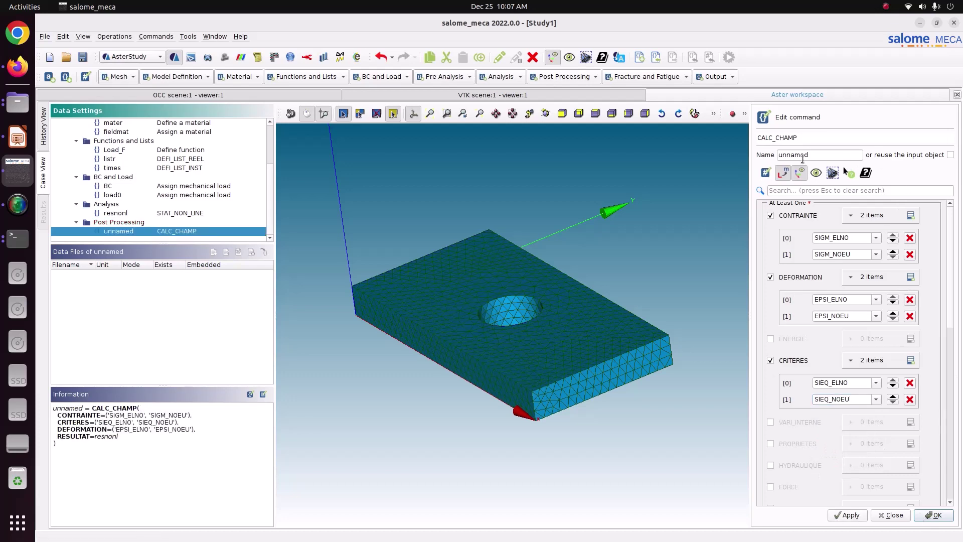
pyautogui.click(950, 155)
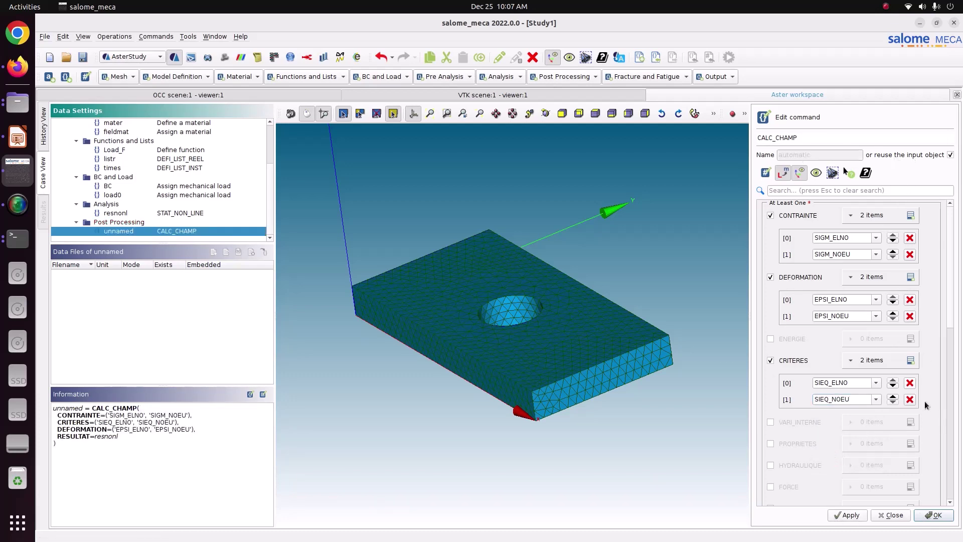
pyautogui.click(860, 514)
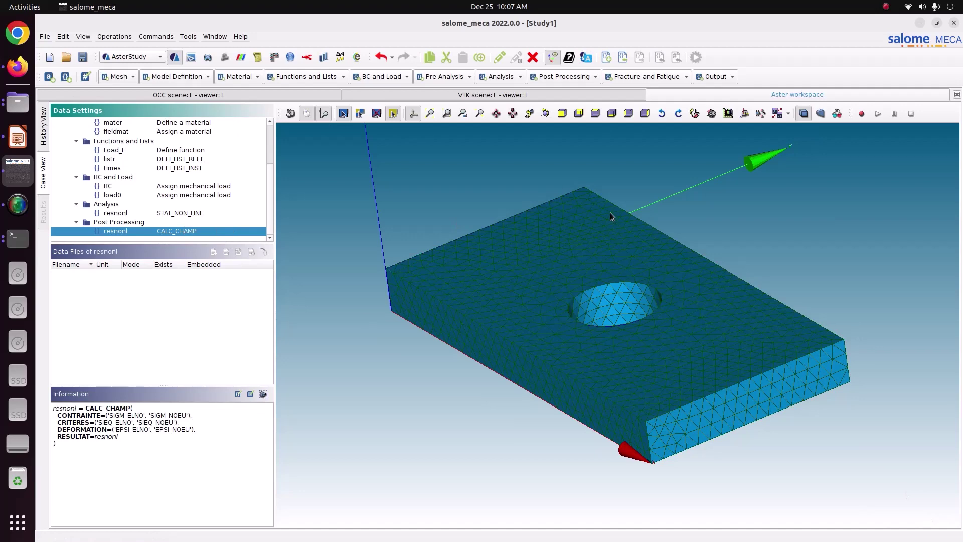
# Add an IMPR_RESU output command writing to result.rmed in the 58_Neo_Hookien folder
pyautogui.click(716, 76)
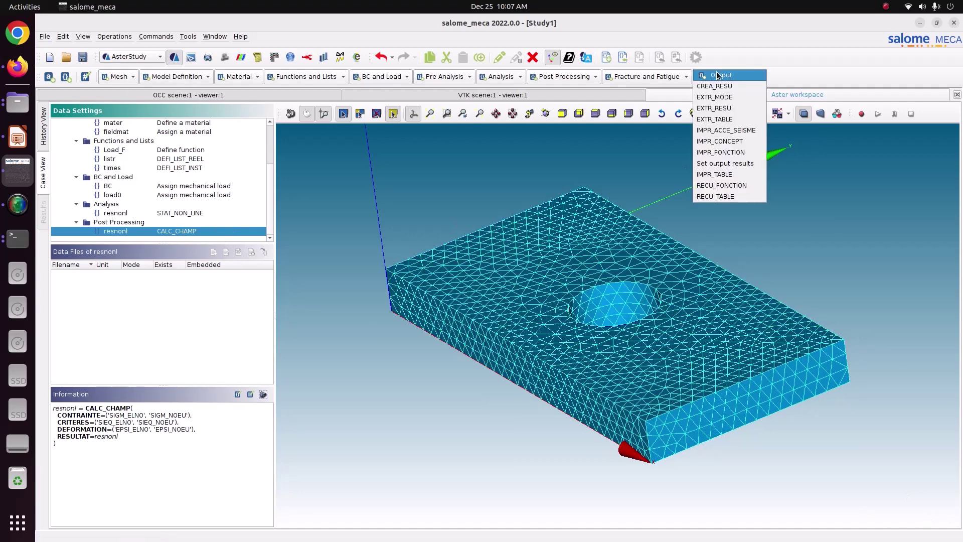
pyautogui.click(724, 166)
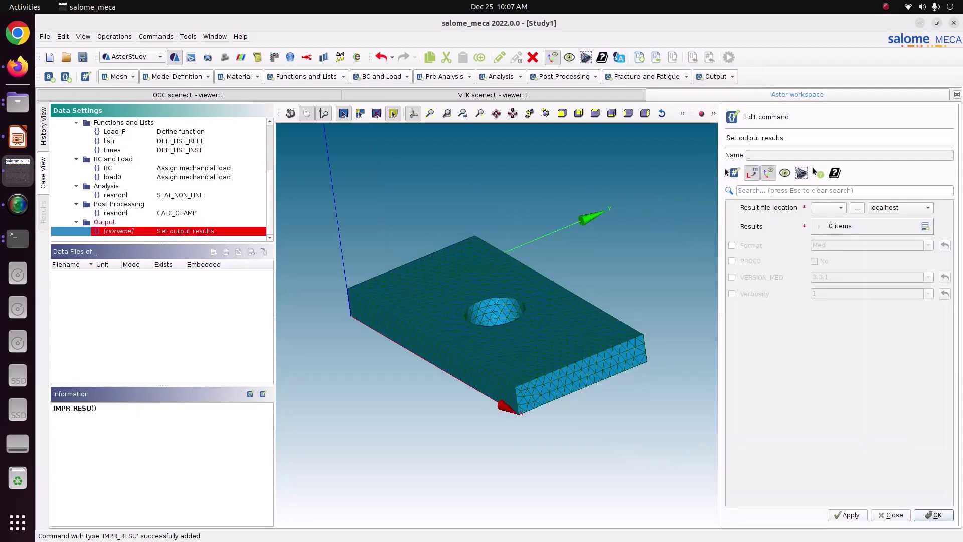
pyautogui.click(856, 207)
pyautogui.doubleClick(420, 220)
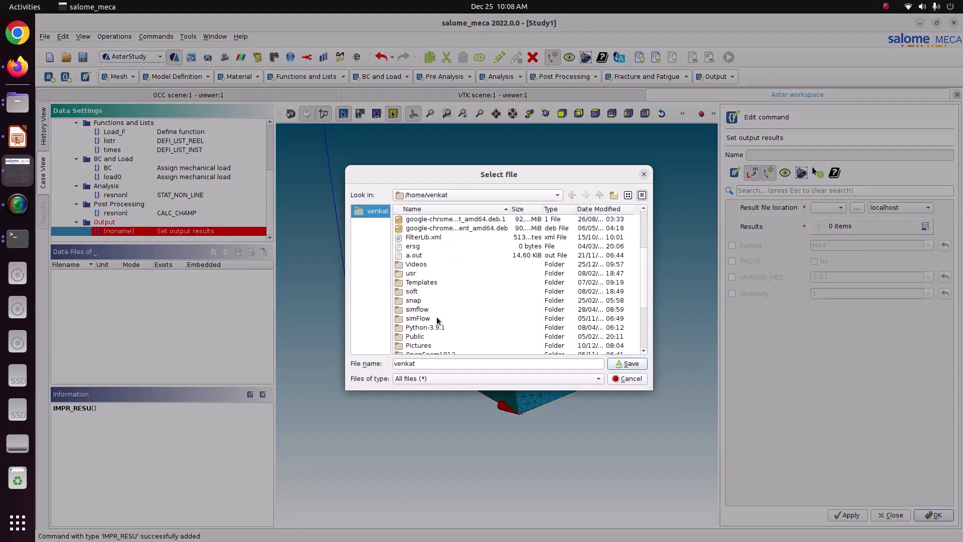
pyautogui.doubleClick(434, 345)
pyautogui.doubleClick(436, 282)
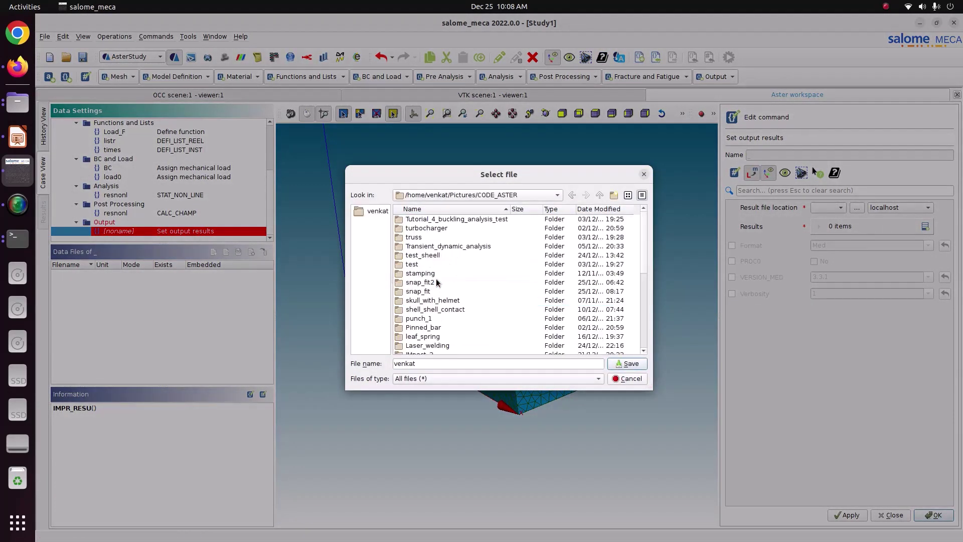
pyautogui.scroll(-10, 444, 335)
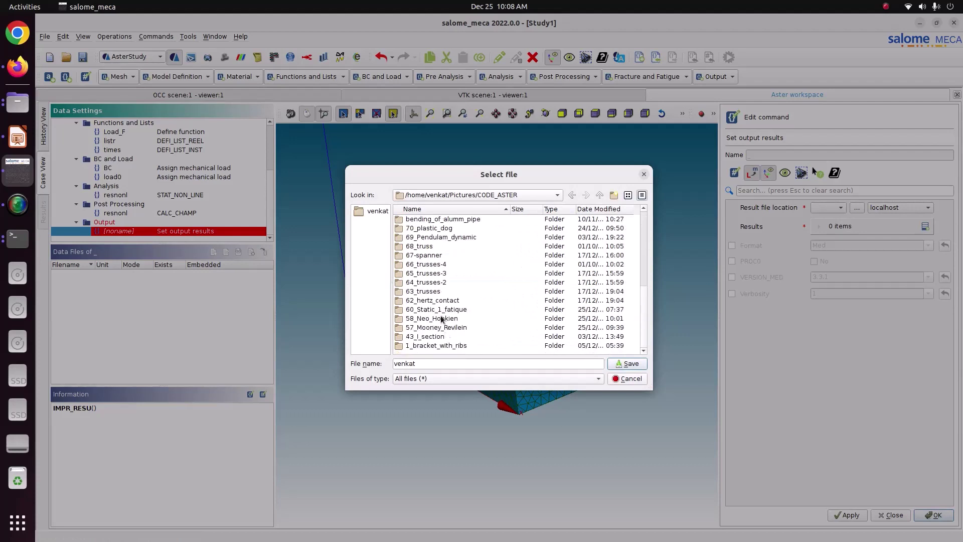
pyautogui.doubleClick(441, 318)
pyautogui.moveTo(420, 363); pyautogui.dragTo(326, 369)
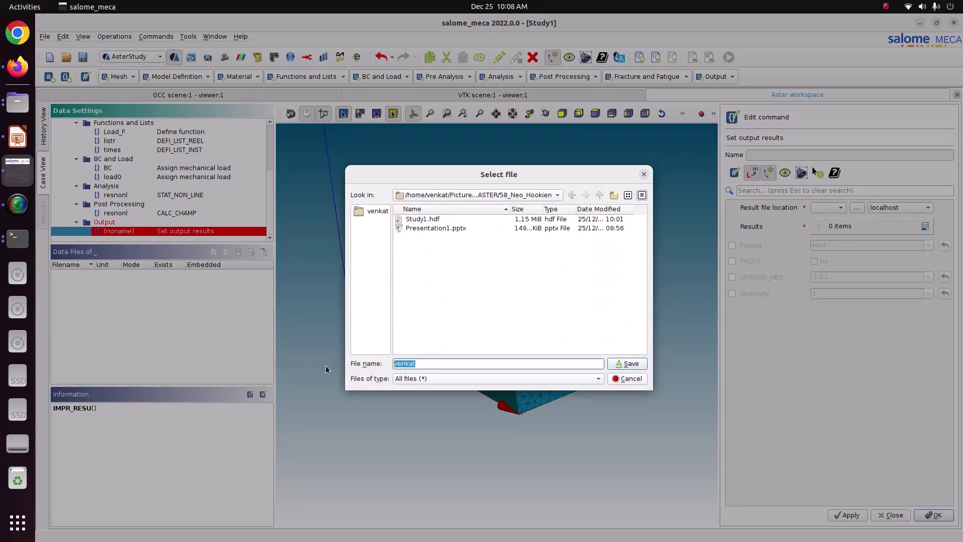
pyautogui.write('result.rmed')
pyautogui.click(627, 364)
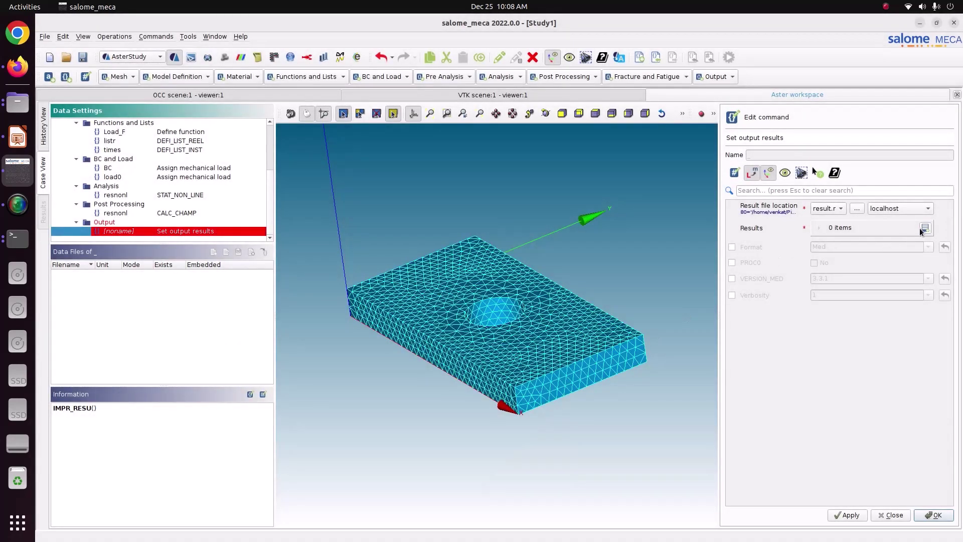
# Write the mesh and all resnonl fields in MED format, then store the command
pyautogui.click(919, 227)
pyautogui.click(835, 251)
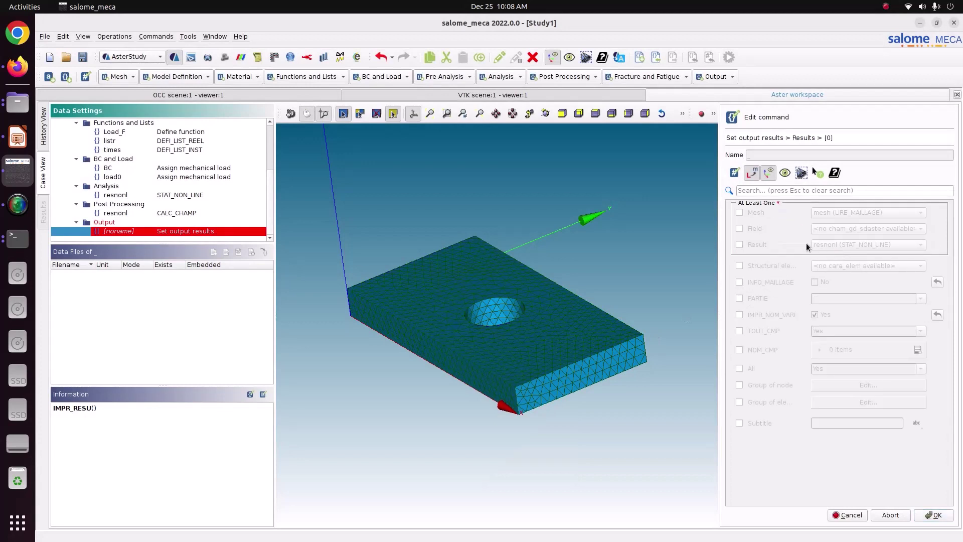
pyautogui.click(741, 214)
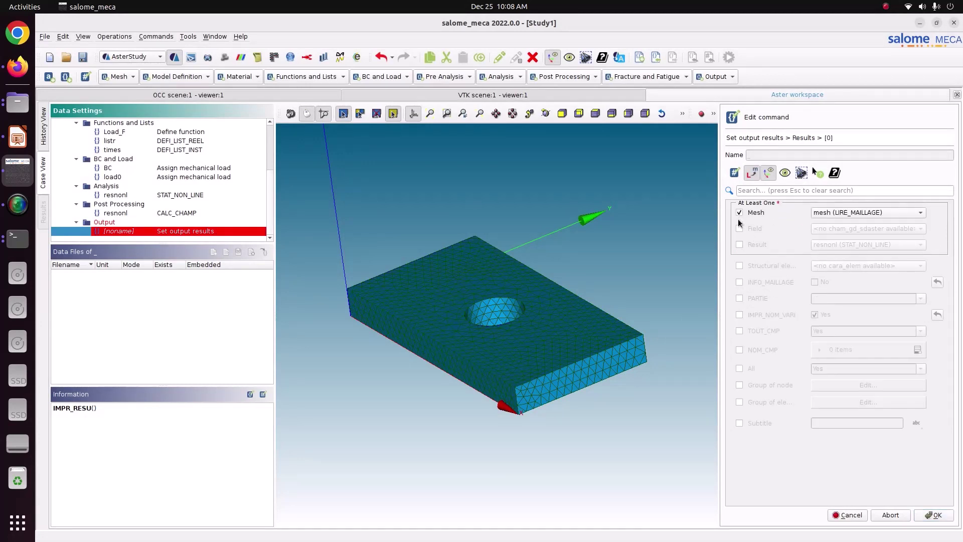
pyautogui.click(738, 244)
pyautogui.click(823, 245)
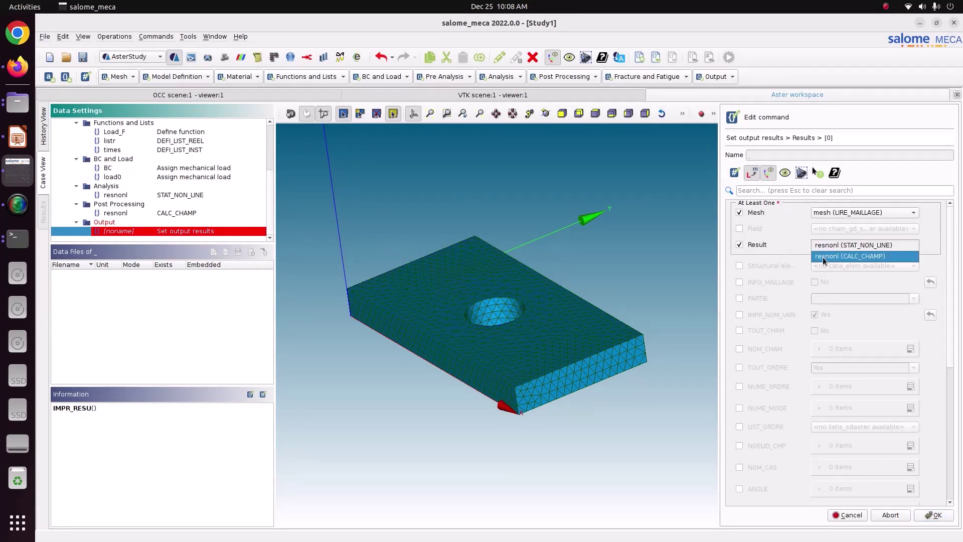
pyautogui.click(822, 256)
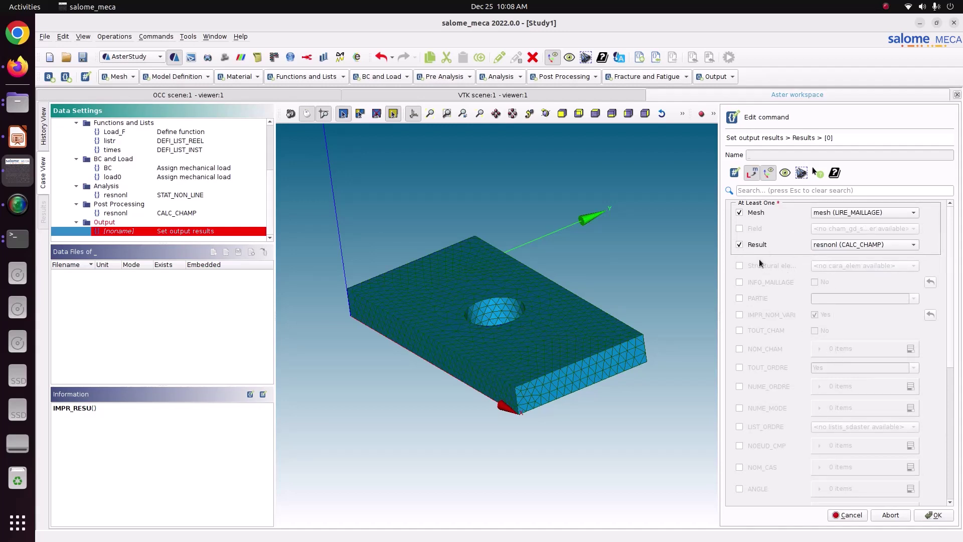
pyautogui.click(738, 330)
pyautogui.click(813, 331)
pyautogui.click(927, 521)
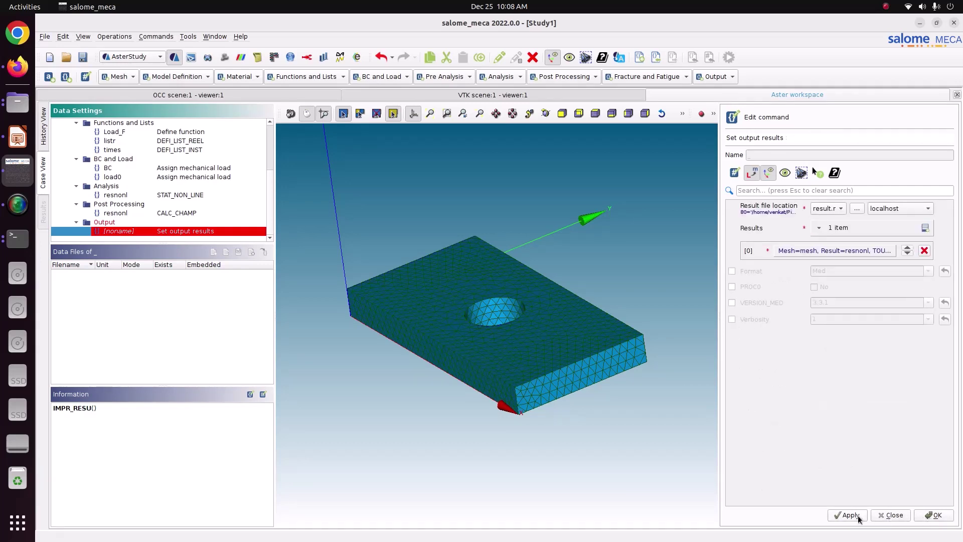
pyautogui.click(857, 516)
pyautogui.click(751, 270)
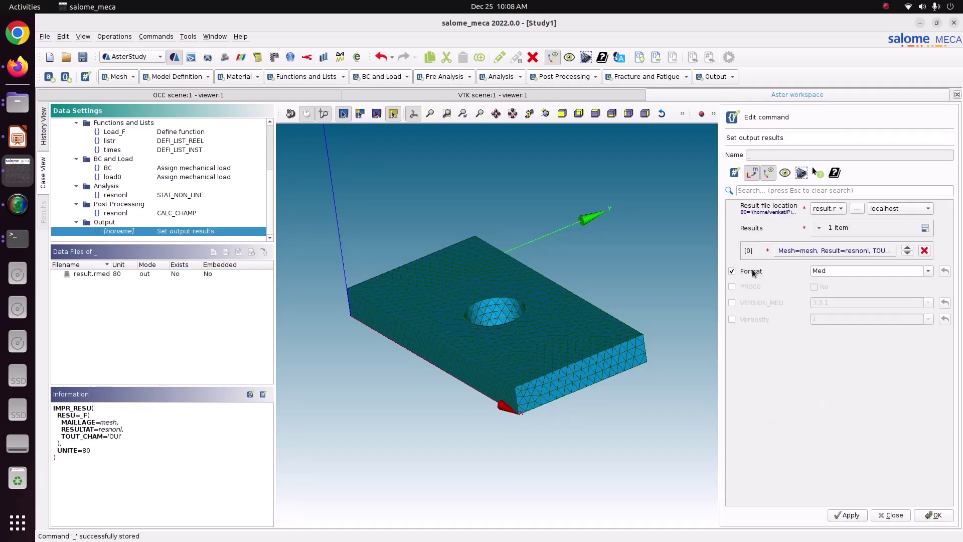
pyautogui.click(849, 516)
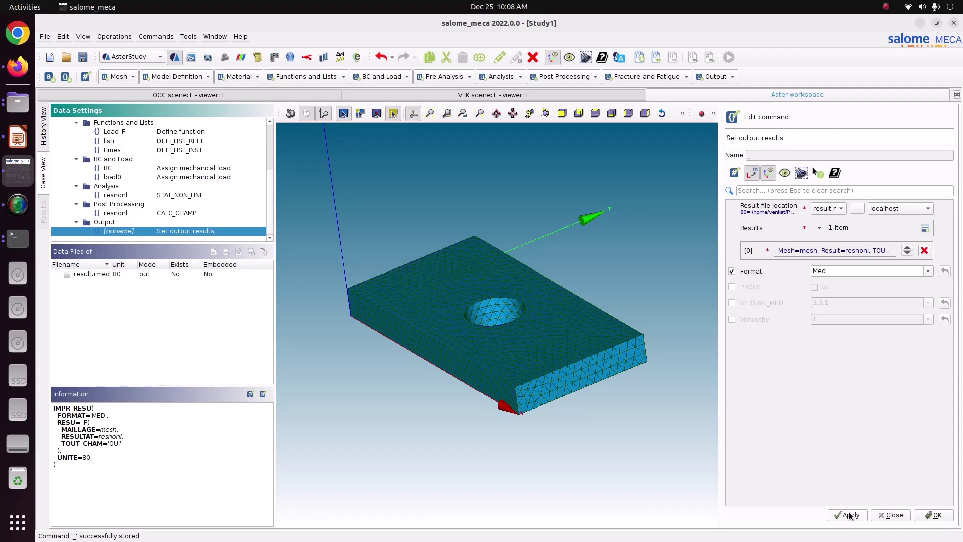
pyautogui.click(934, 515)
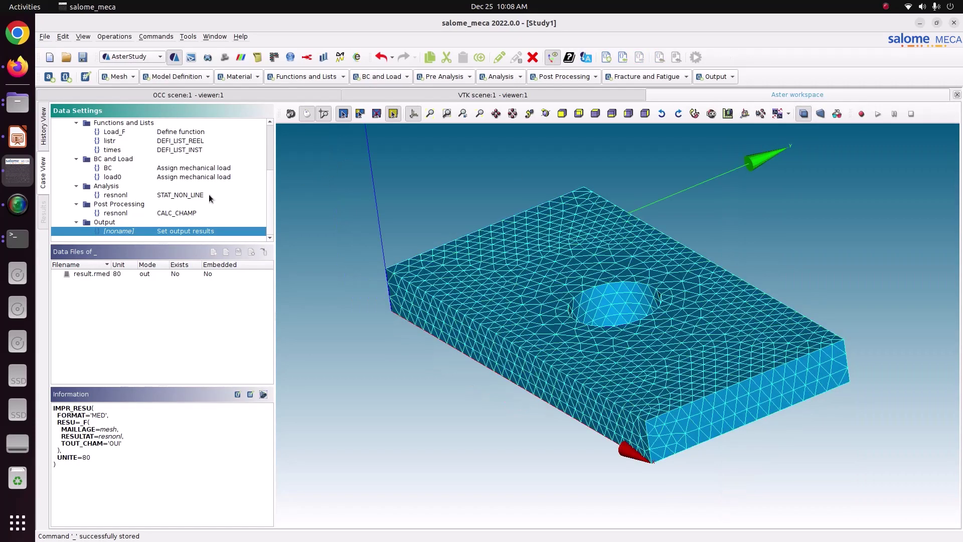
# Save the study from the case run overview
pyautogui.scroll(3, 209, 194)
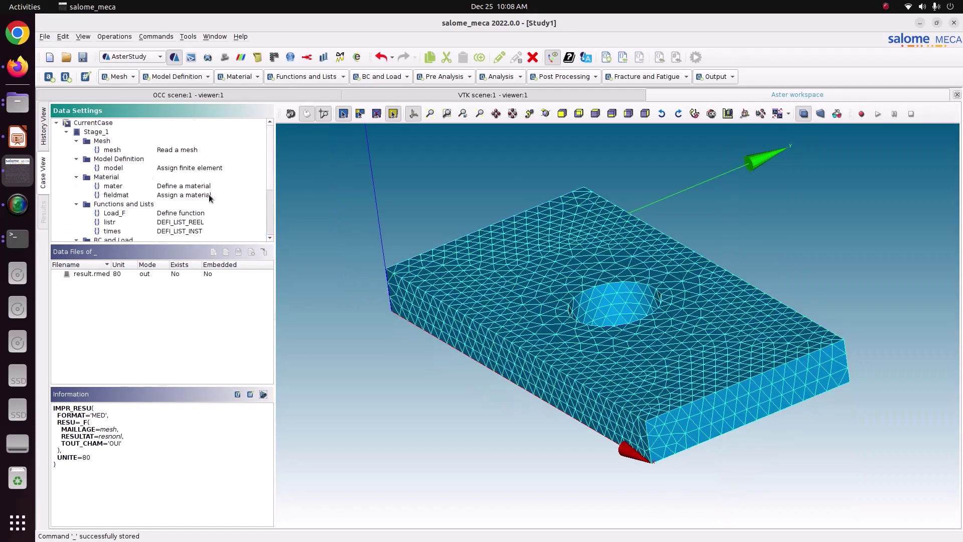
pyautogui.click(43, 126)
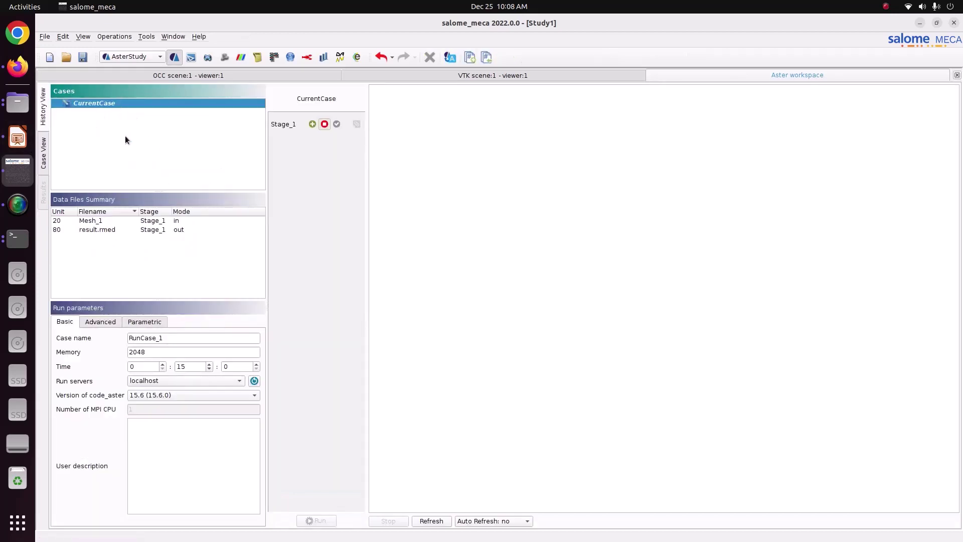
pyautogui.click(83, 57)
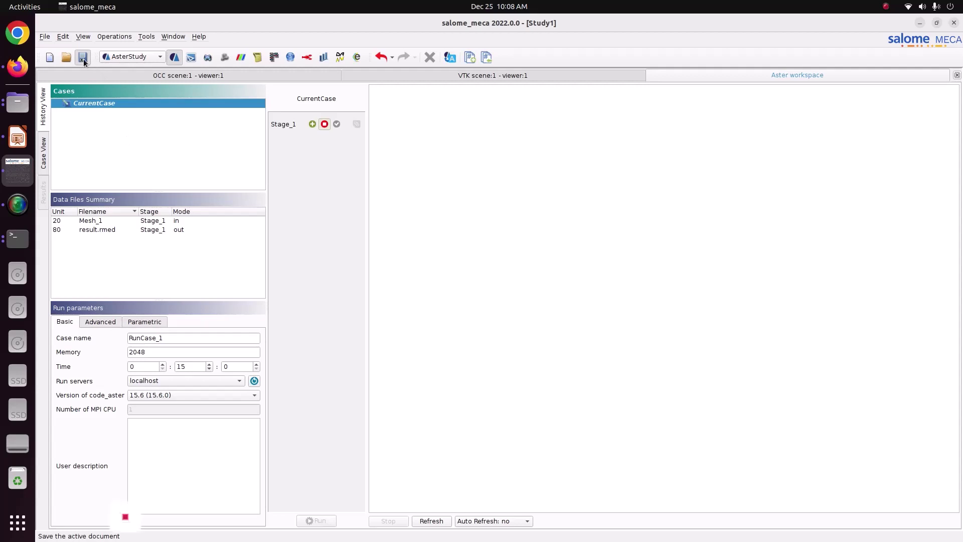
# Run Stage_1 with 4048 MB of memory and a 5-second auto refresh
pyautogui.doubleClick(136, 351)
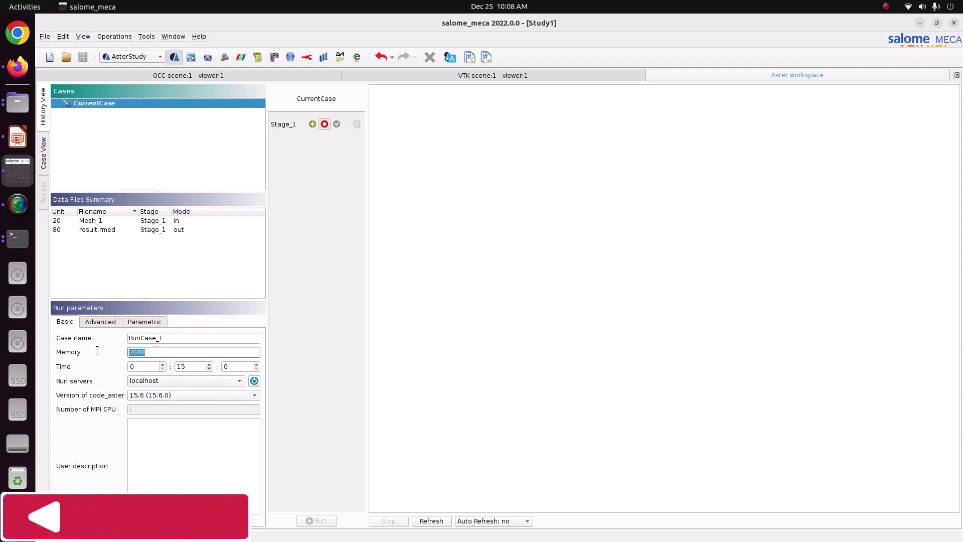
pyautogui.write('4048')
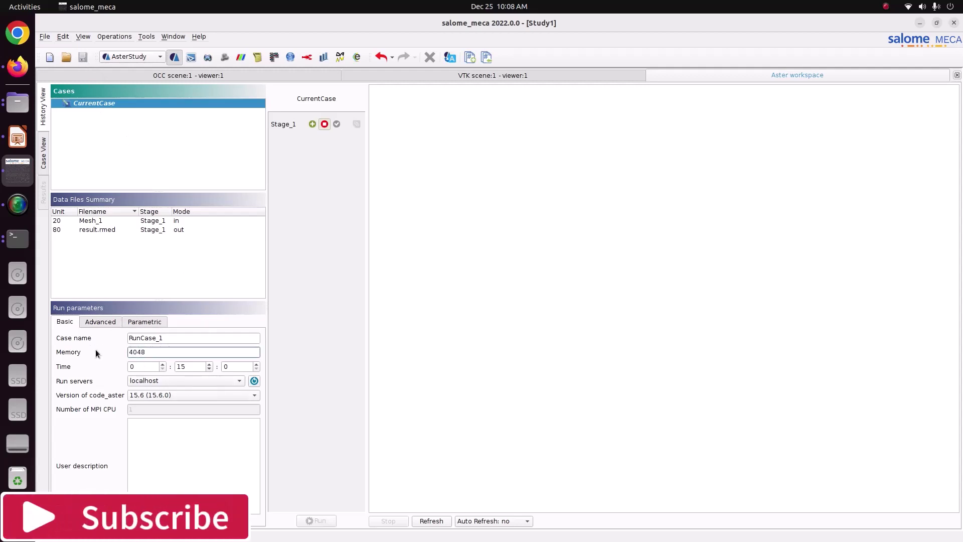
pyautogui.click(521, 521)
pyautogui.click(509, 469)
pyautogui.click(310, 124)
pyautogui.click(318, 521)
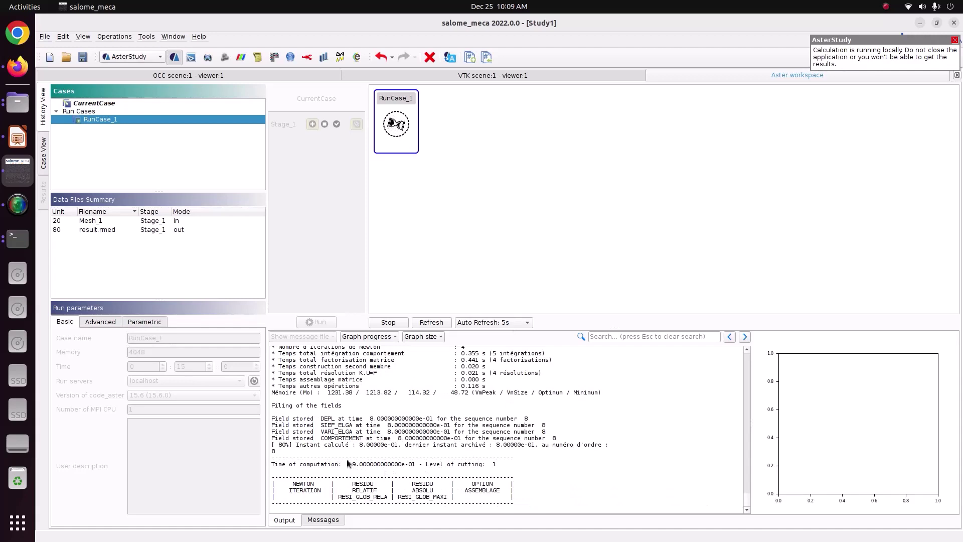
# Scroll the finished RunCase_1 output log to the end to confirm DIAGNOSTIC JOB : OK
pyautogui.moveTo(339, 458); pyautogui.dragTo(424, 482)
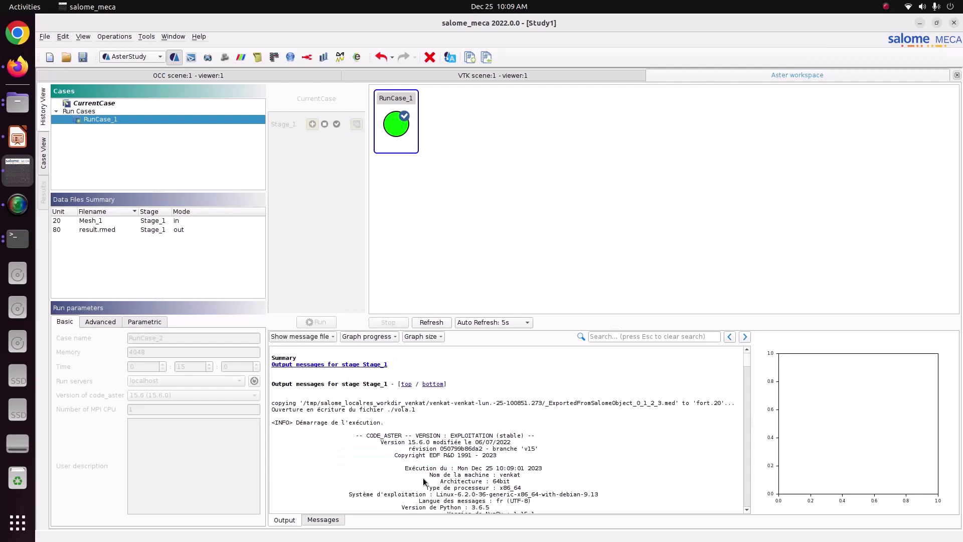
pyautogui.click(742, 466)
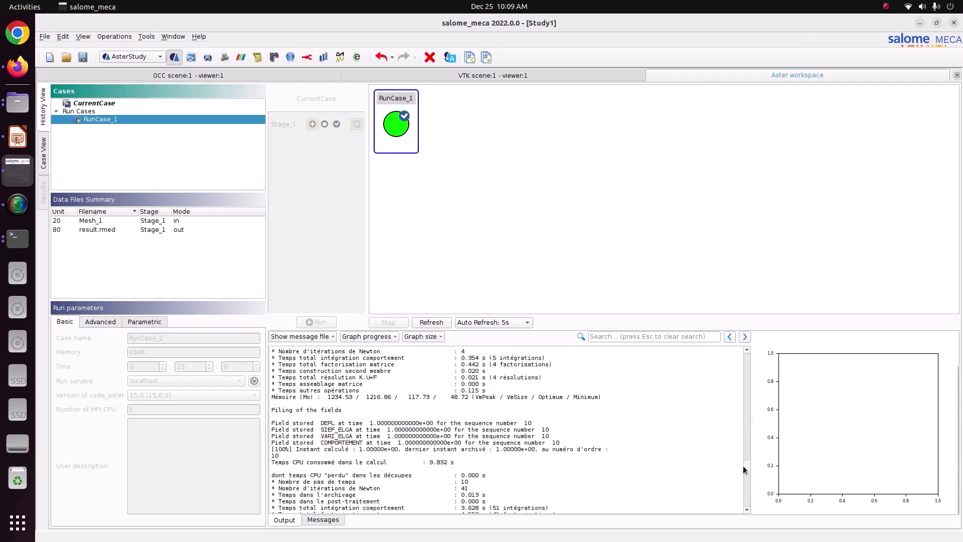
pyautogui.moveTo(742, 465); pyautogui.dragTo(738, 507)
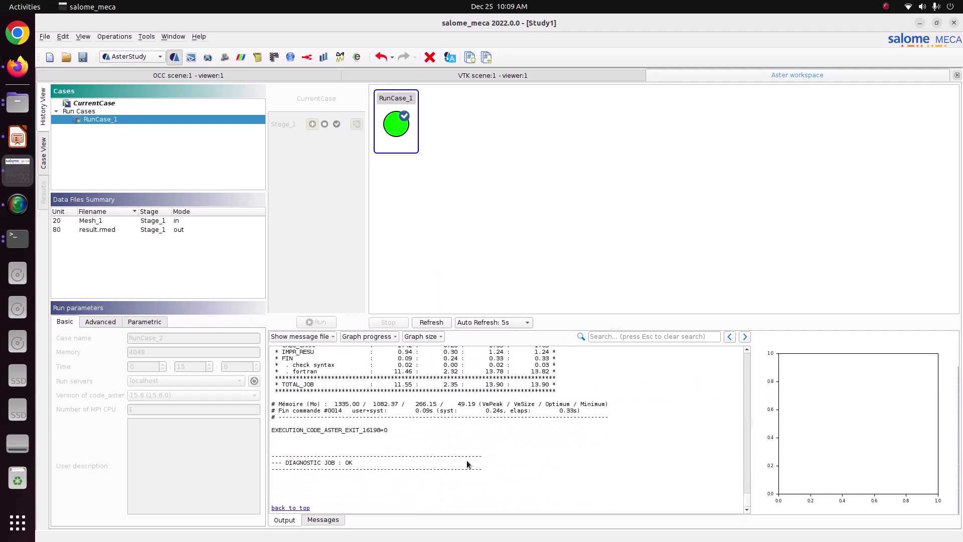
# Switch to the ParaViS post-processing module
pyautogui.click(115, 36)
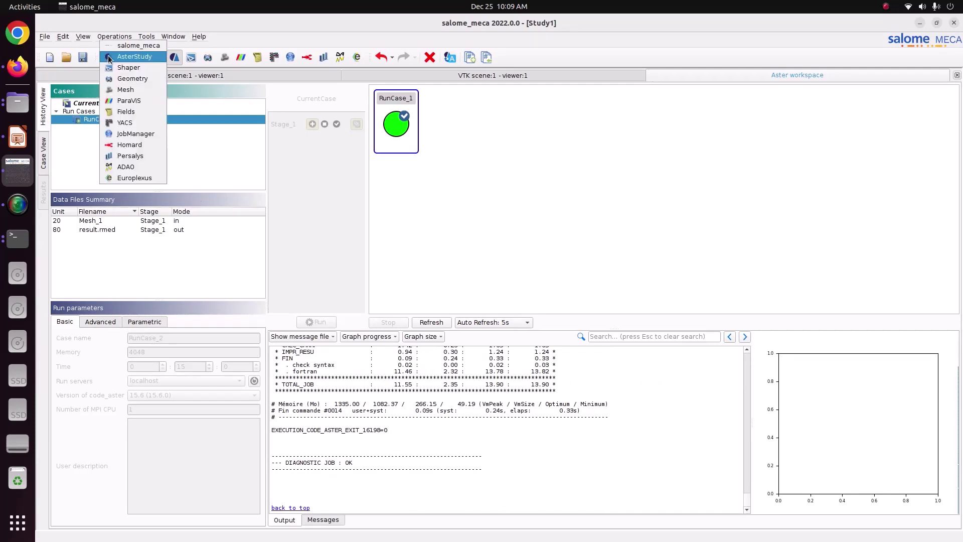
pyautogui.click(134, 103)
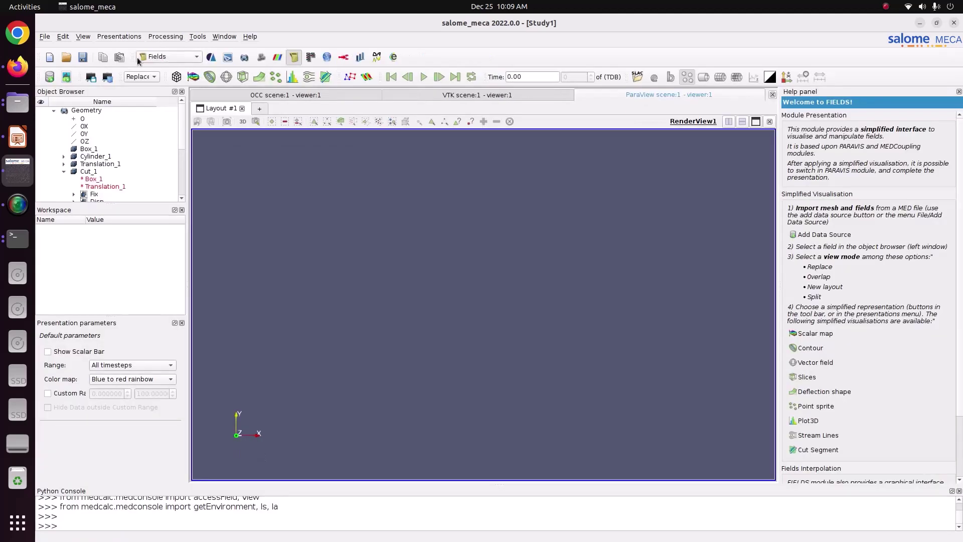
pyautogui.click(138, 57)
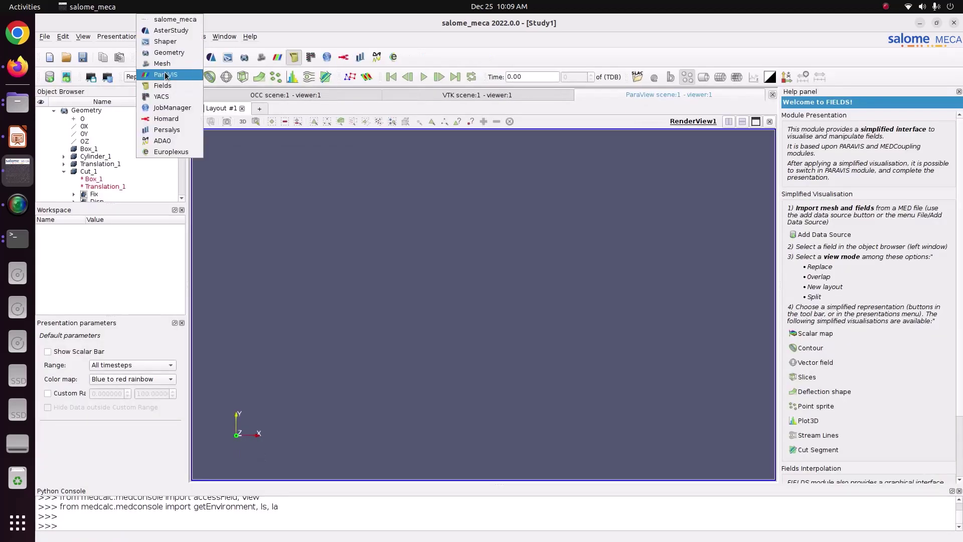
pyautogui.click(165, 74)
# Open result.rmed from Pictures/CODE_ASTER/58_Neo_Hookien into the pipeline
pyautogui.click(57, 122)
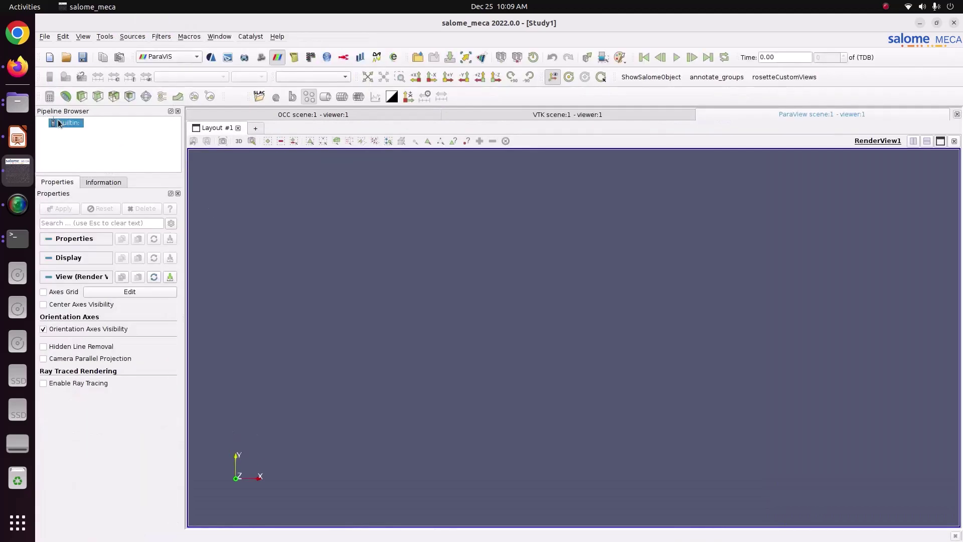
pyautogui.rightClick(56, 122)
pyautogui.click(73, 125)
pyautogui.click(336, 211)
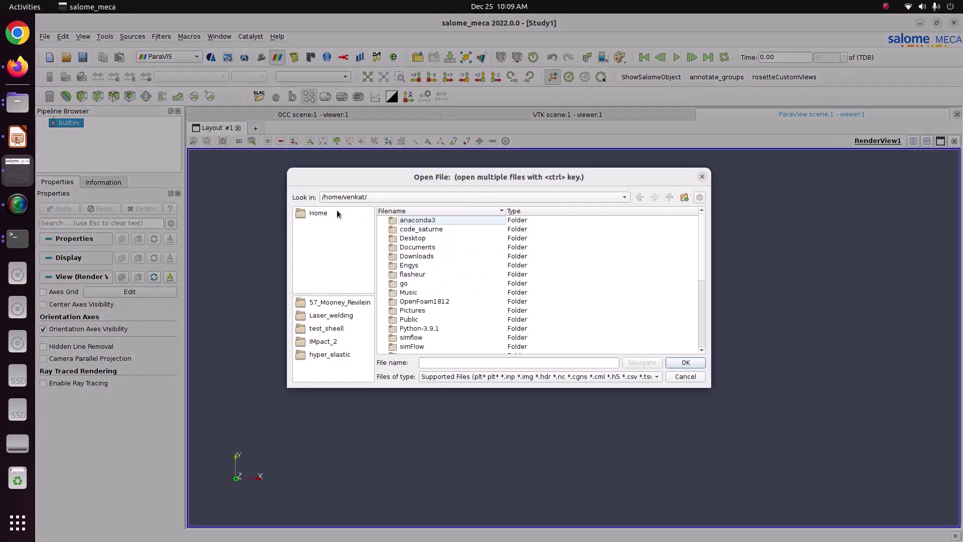
pyautogui.doubleClick(422, 316)
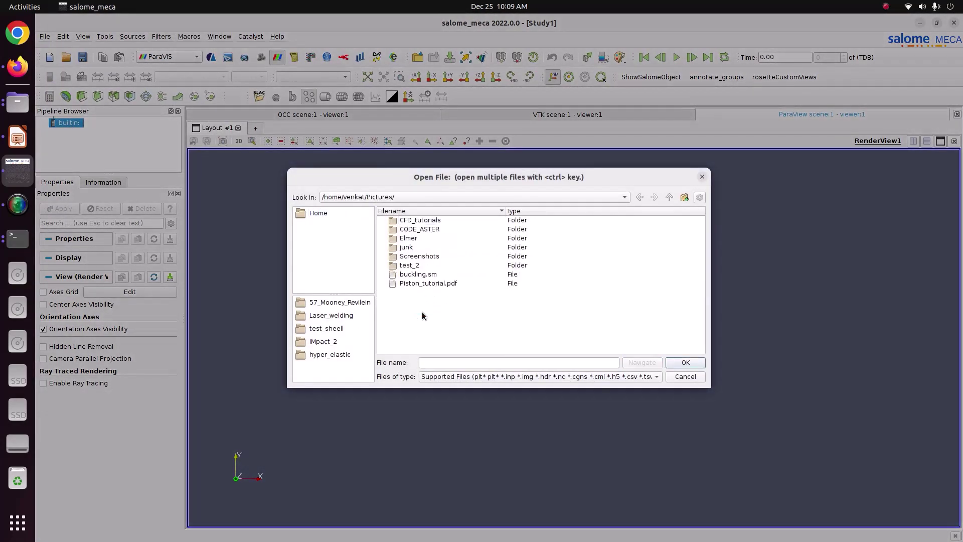
pyautogui.doubleClick(416, 229)
pyautogui.scroll(-5, 429, 281)
pyautogui.scroll(2, 427, 328)
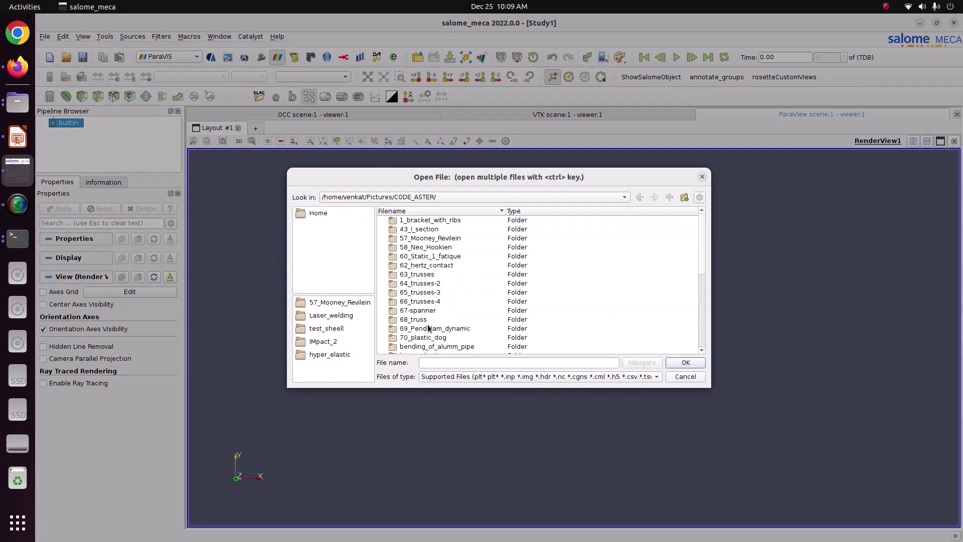
pyautogui.doubleClick(432, 247)
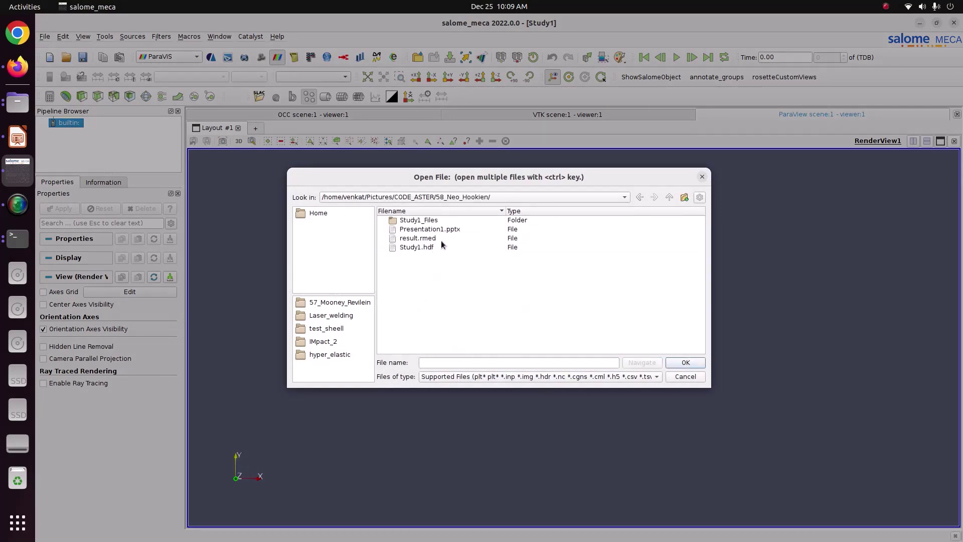
pyautogui.doubleClick(441, 239)
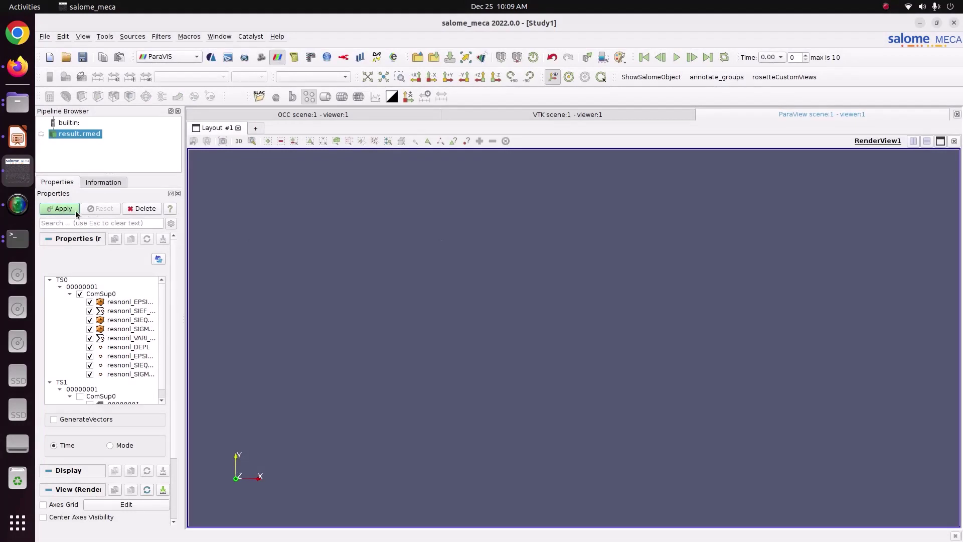
# Apply the reader and colour the plate by resnonl_DEPL at the last time step, legend beside it
pyautogui.click(63, 208)
pyautogui.click(234, 77)
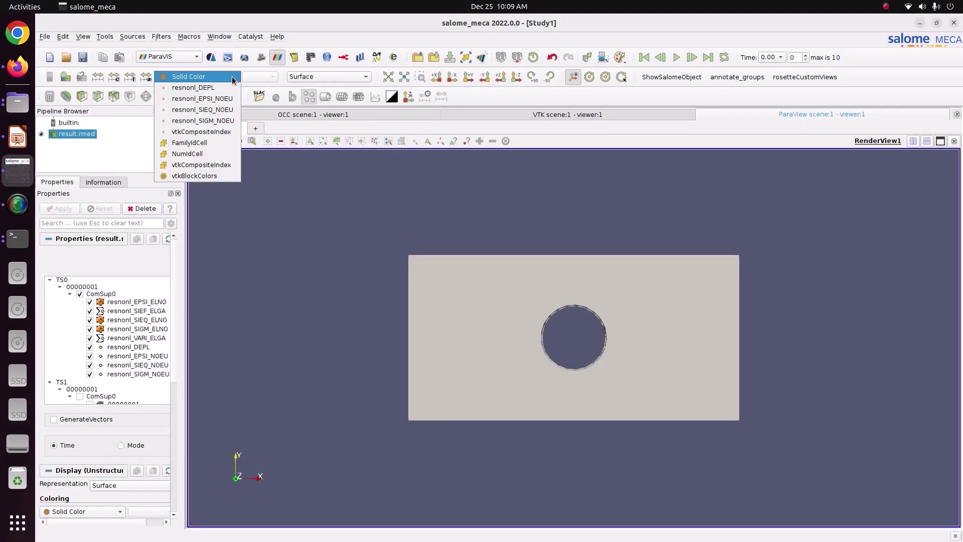
pyautogui.click(231, 88)
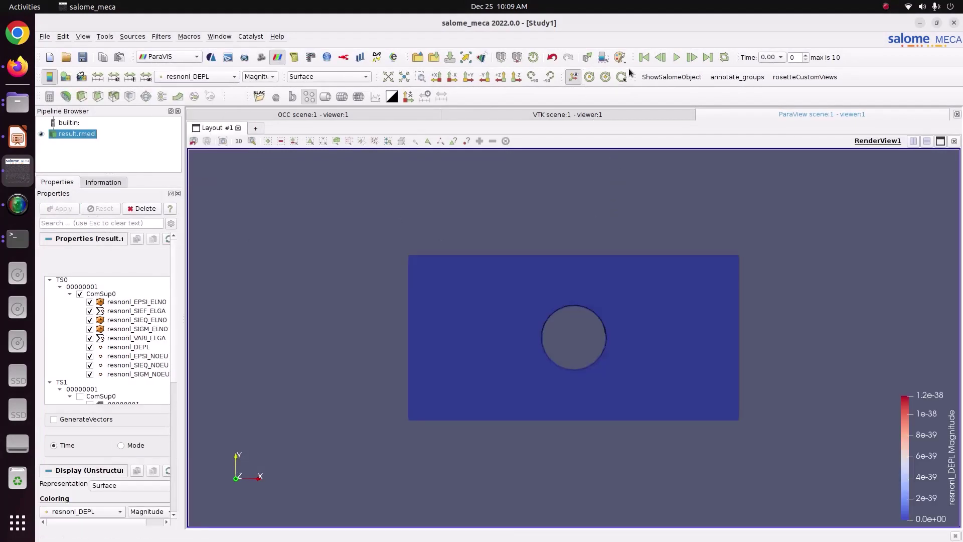
pyautogui.click(676, 57)
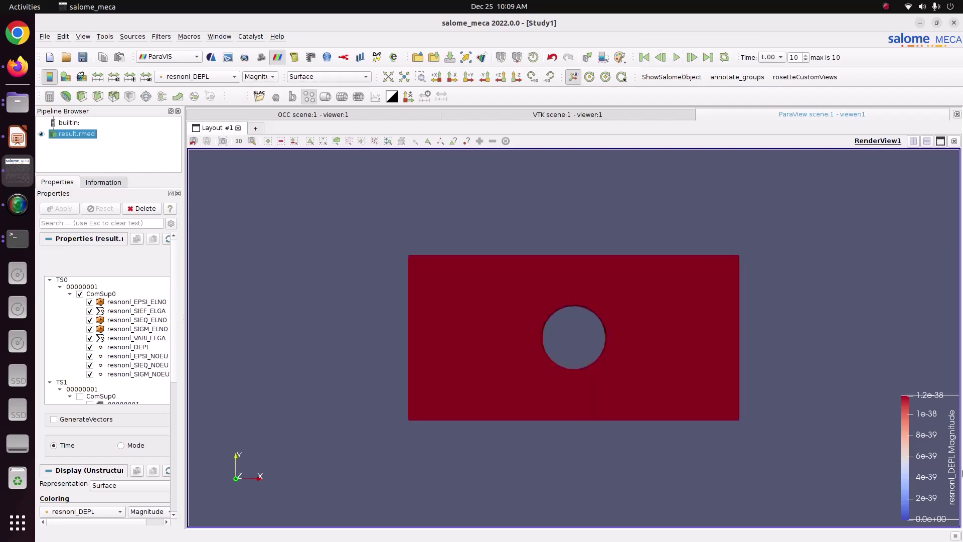
pyautogui.moveTo(922, 456); pyautogui.dragTo(876, 334)
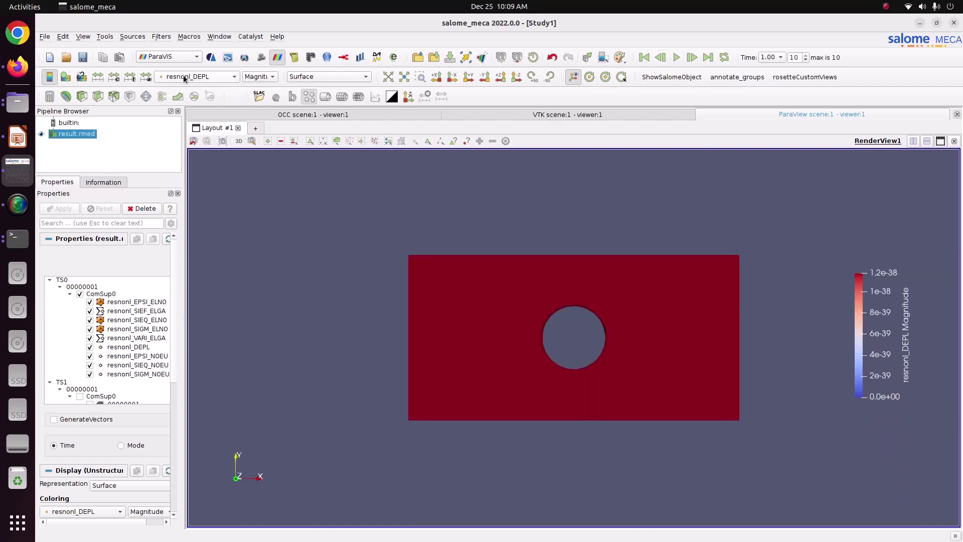
# Preview displacement DX and Magnitude, then colour the plate by resnonl_EPSI_NOEU EPXX strain
pyautogui.click(261, 78)
pyautogui.click(275, 96)
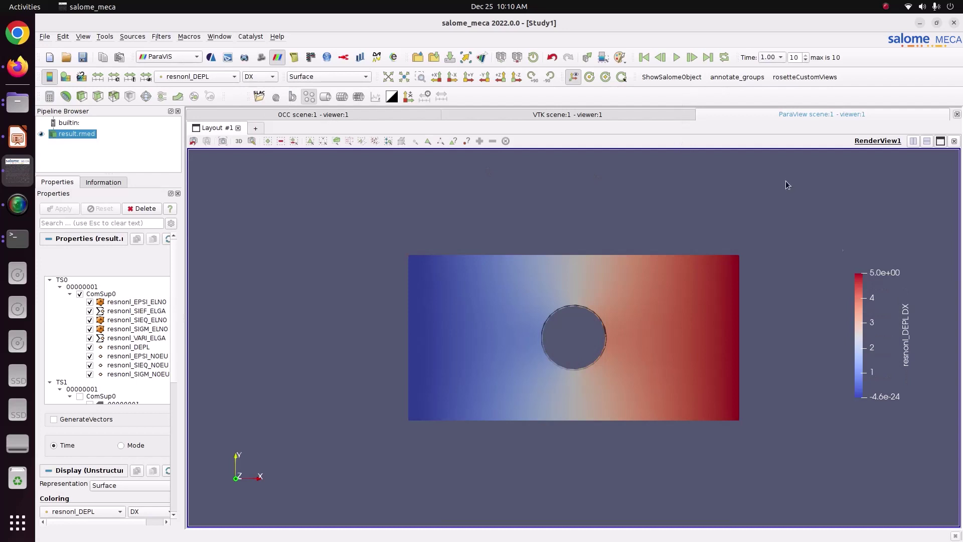
pyautogui.click(252, 77)
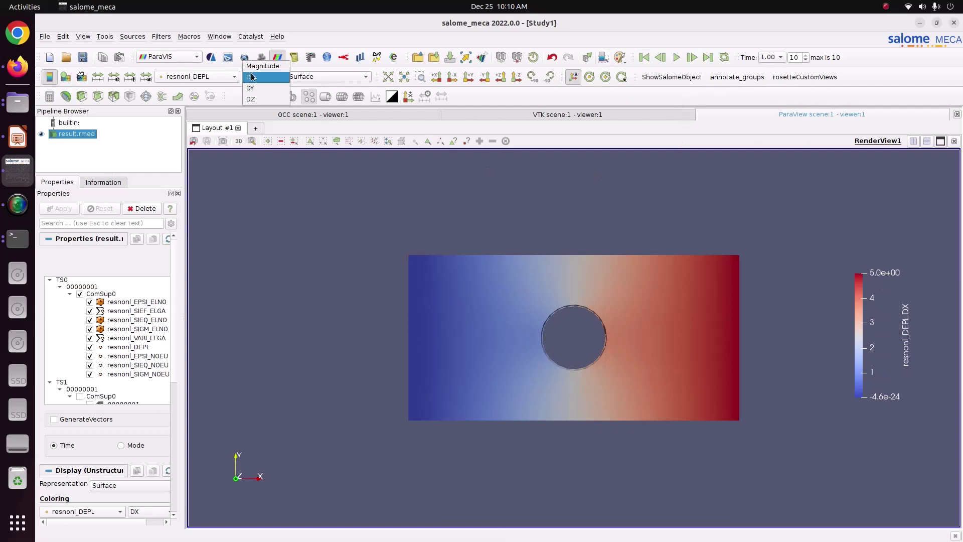
pyautogui.click(262, 66)
pyautogui.click(205, 78)
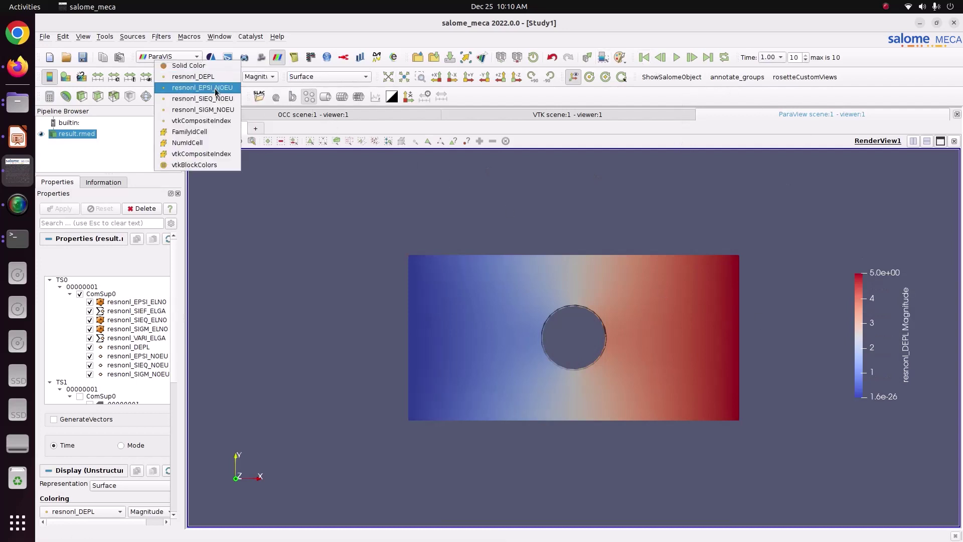
pyautogui.click(217, 88)
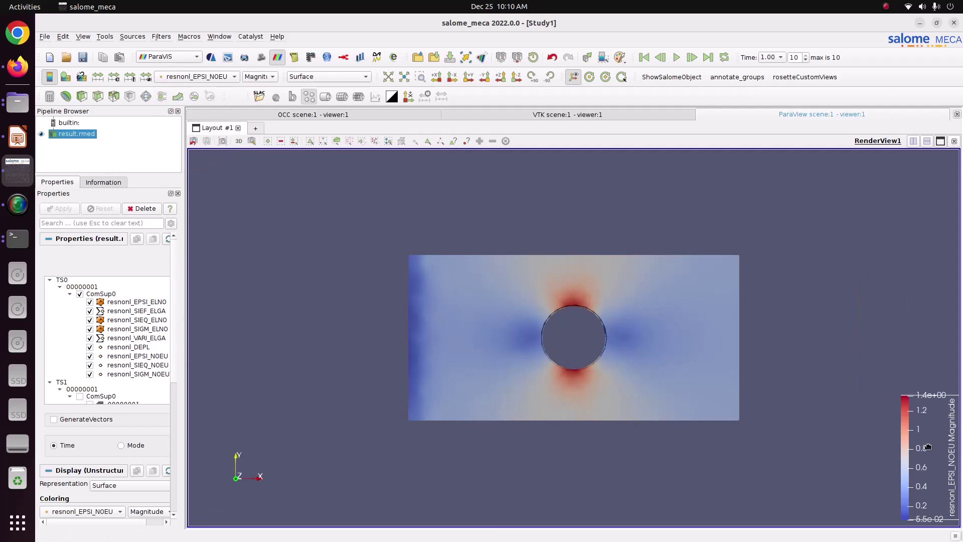
pyautogui.click(277, 77)
pyautogui.click(259, 90)
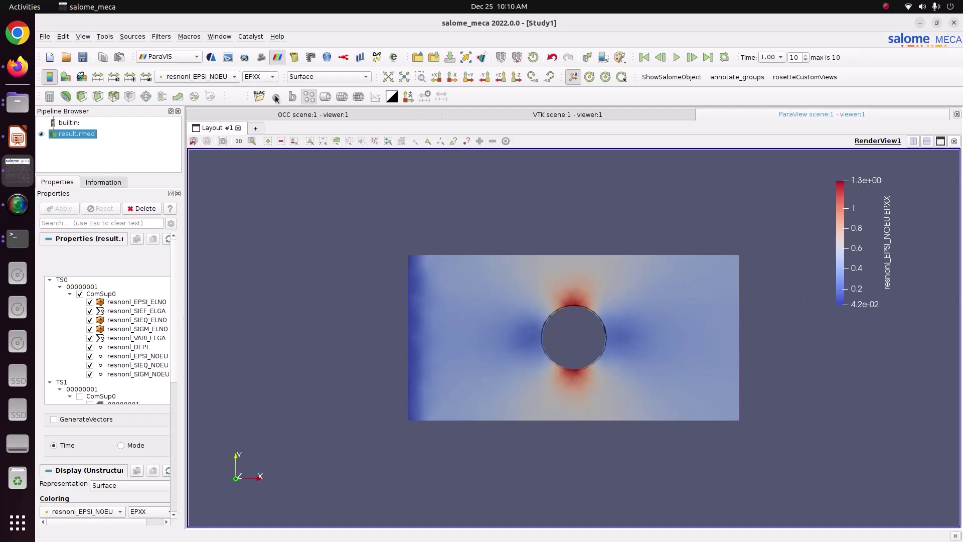
# Colour the plate by resnonl_SIEQ_NOEU VMIS von Mises stress, legend moved beside the plate
pyautogui.click(228, 77)
pyautogui.click(228, 89)
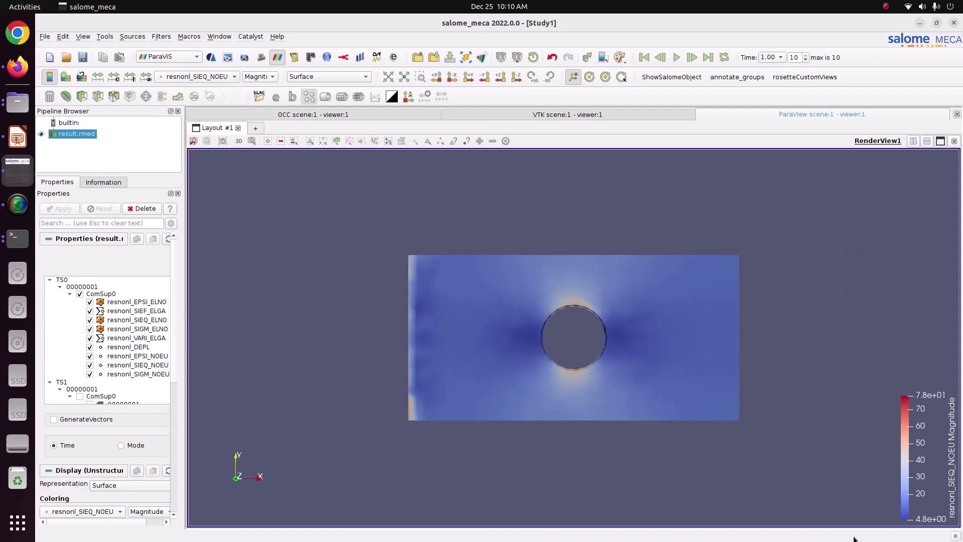
pyautogui.moveTo(915, 436); pyautogui.dragTo(865, 227)
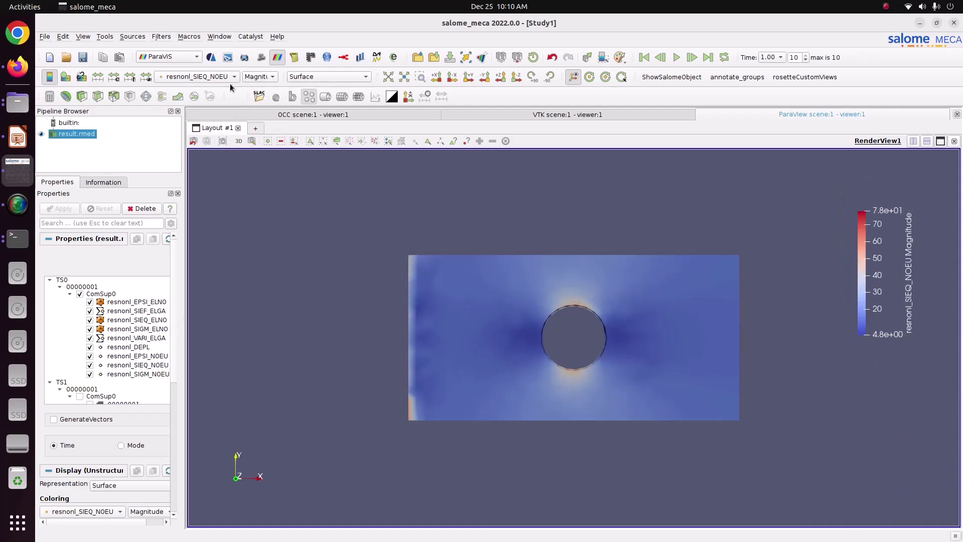
pyautogui.click(254, 76)
pyautogui.click(266, 90)
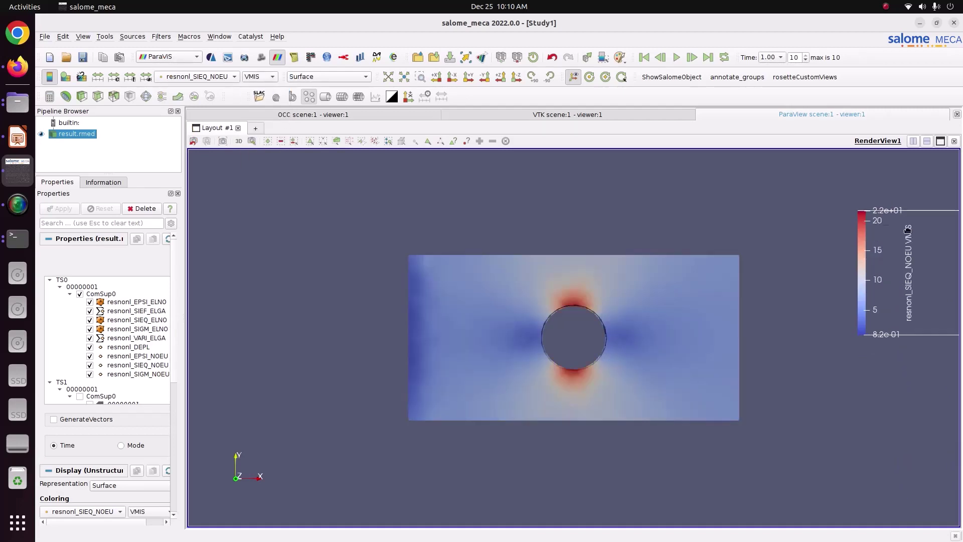
pyautogui.moveTo(894, 226)
pyautogui.mouseDown()
pyautogui.moveTo(870, 219)
pyautogui.moveTo(883, 237)
pyautogui.mouseUp()
pyautogui.scroll(2, 869, 229)
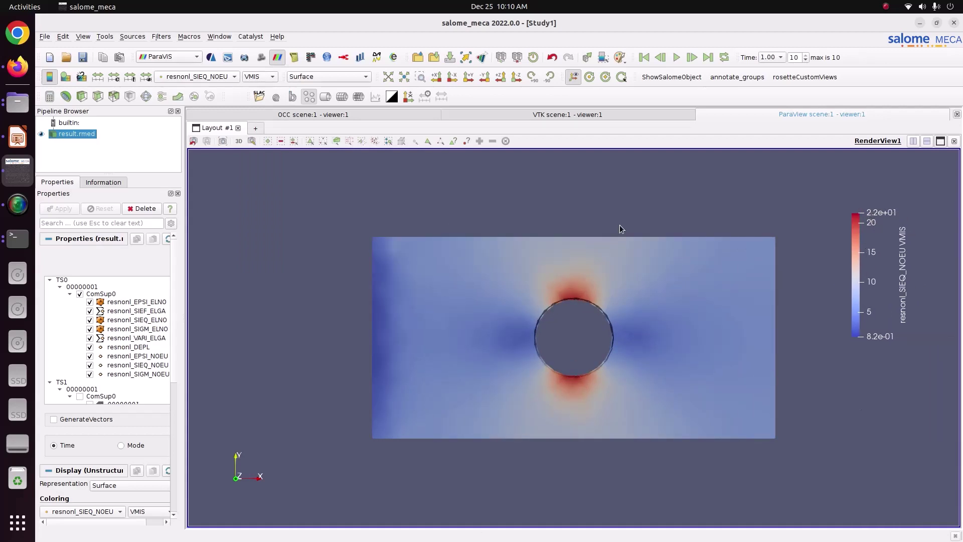
pyautogui.moveTo(549, 288); pyautogui.dragTo(580, 309)
# Compare with resnonl_SIGM_NOEU SIXX stress, then return to resnonl_SIEQ_NOEU von Mises colouring
pyautogui.click(211, 78)
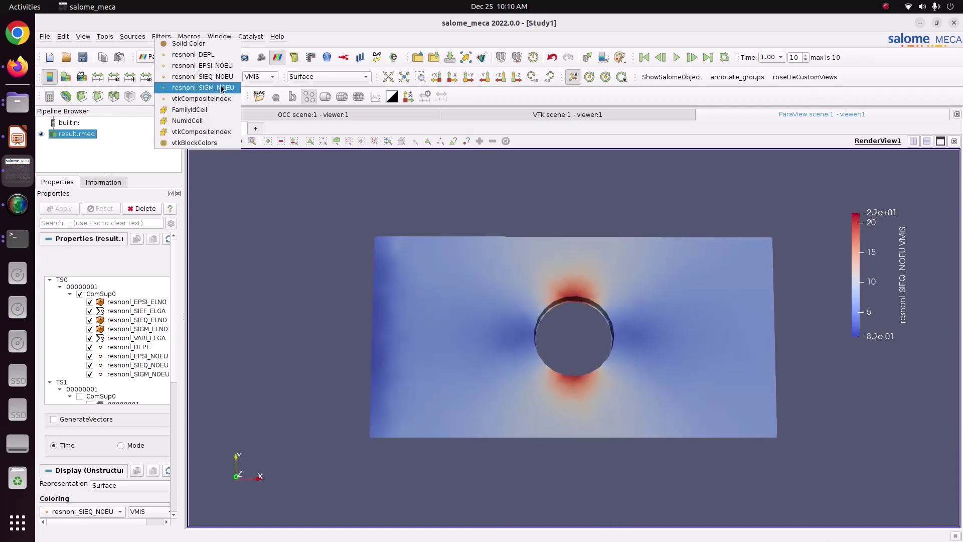
pyautogui.click(203, 88)
pyautogui.click(262, 78)
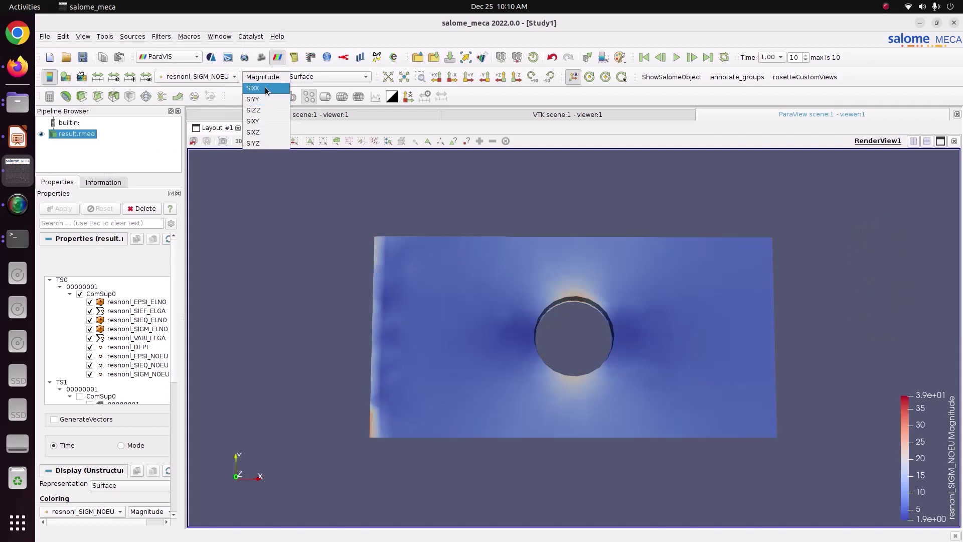
pyautogui.click(264, 88)
pyautogui.moveTo(920, 411); pyautogui.dragTo(893, 208)
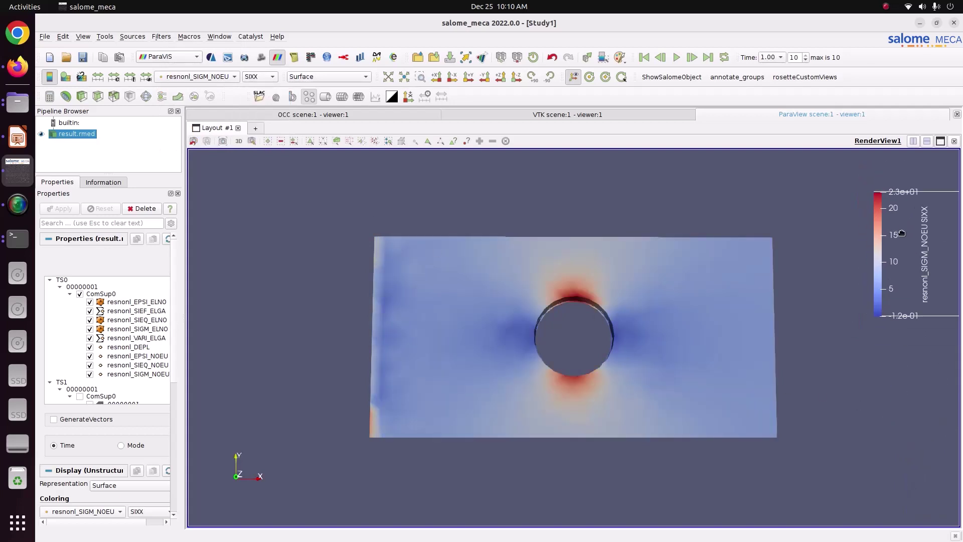
pyautogui.scroll(5, 582, 297)
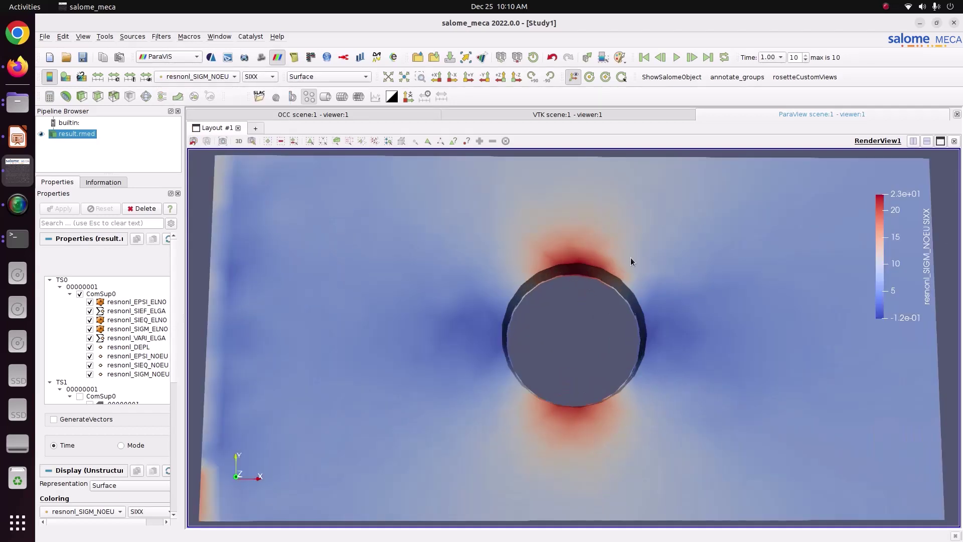
pyautogui.scroll(-5, 630, 257)
pyautogui.moveTo(630, 257)
pyautogui.mouseDown()
pyautogui.moveTo(604, 238)
pyautogui.moveTo(620, 250)
pyautogui.mouseUp()
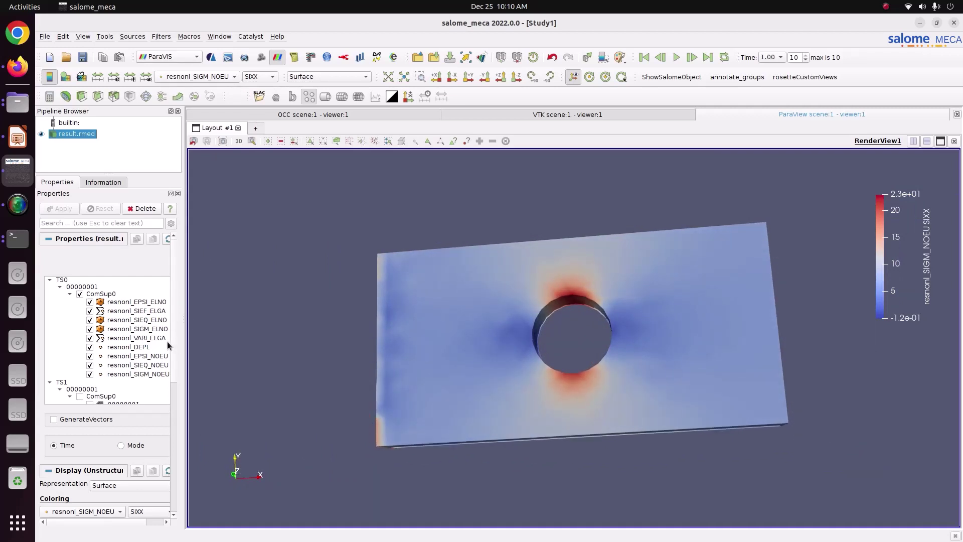
pyautogui.click(213, 80)
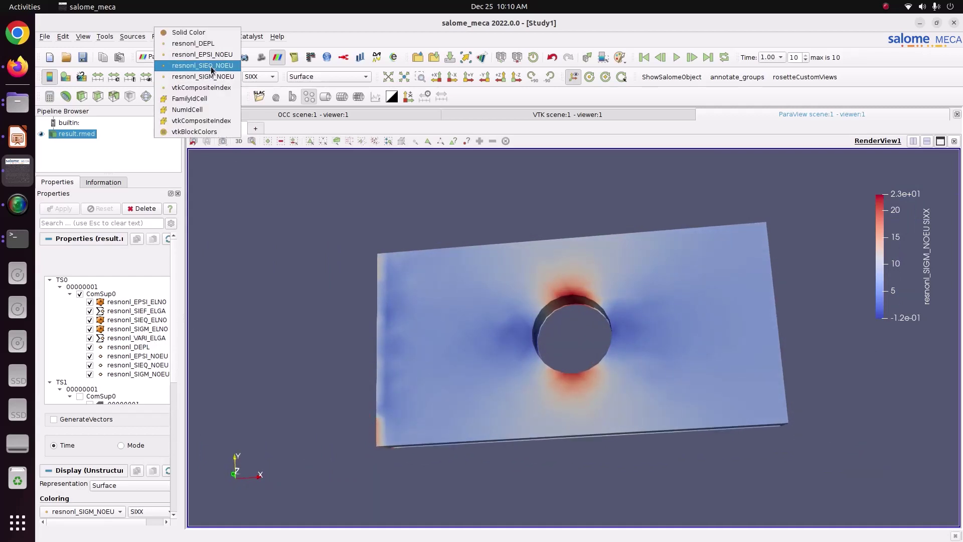
pyautogui.click(198, 65)
pyautogui.scroll(-5, 176, 373)
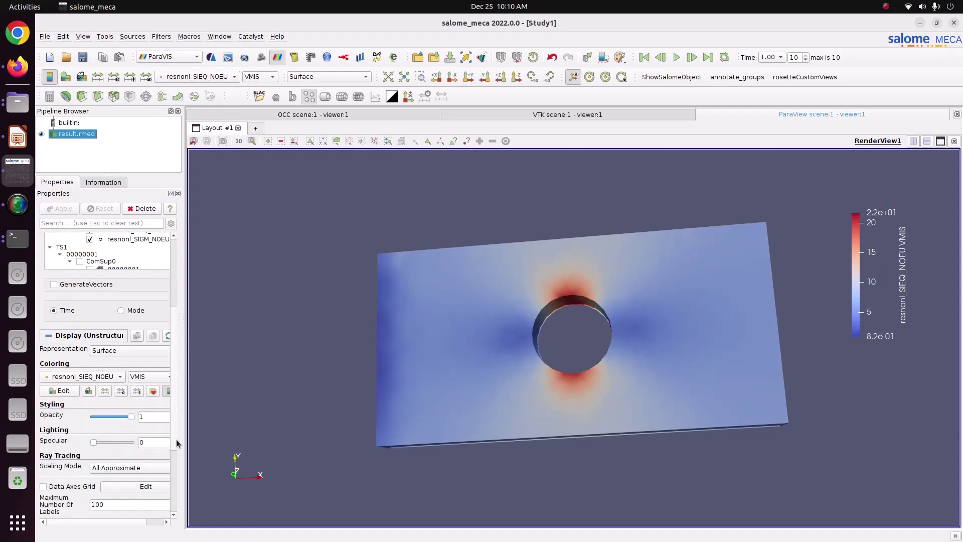
# Apply the Blue to Red Rainbow colour preset to the von Mises map
pyautogui.click(153, 386)
pyautogui.click(647, 140)
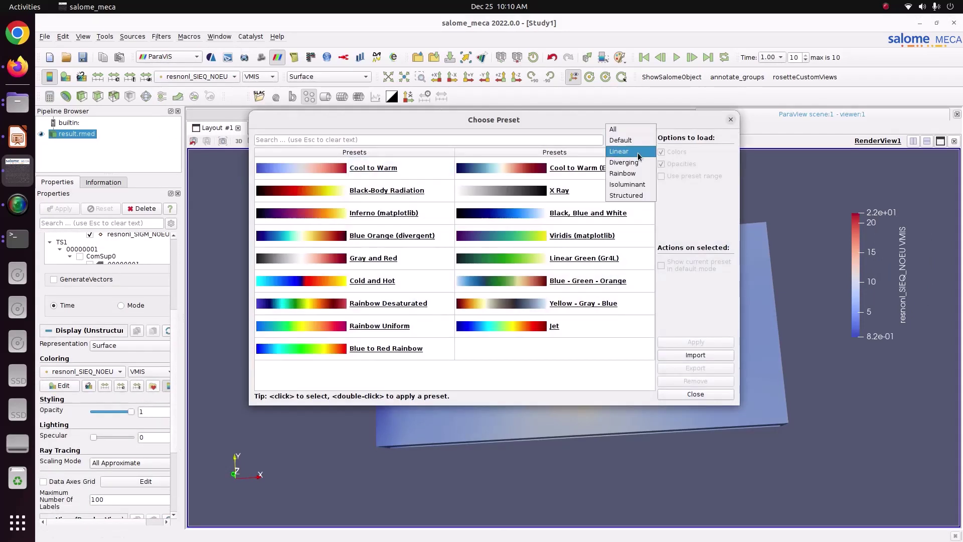
pyautogui.click(627, 173)
pyautogui.click(594, 192)
pyautogui.click(695, 342)
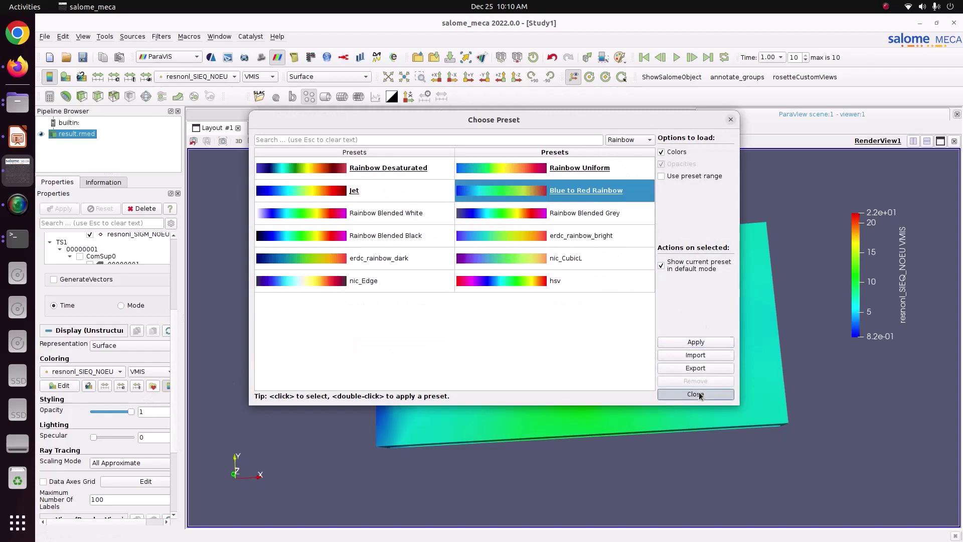
pyautogui.click(695, 394)
# Set the colour map to 12 table values and rotate the plate to show the hole's inner wall
pyautogui.click(63, 385)
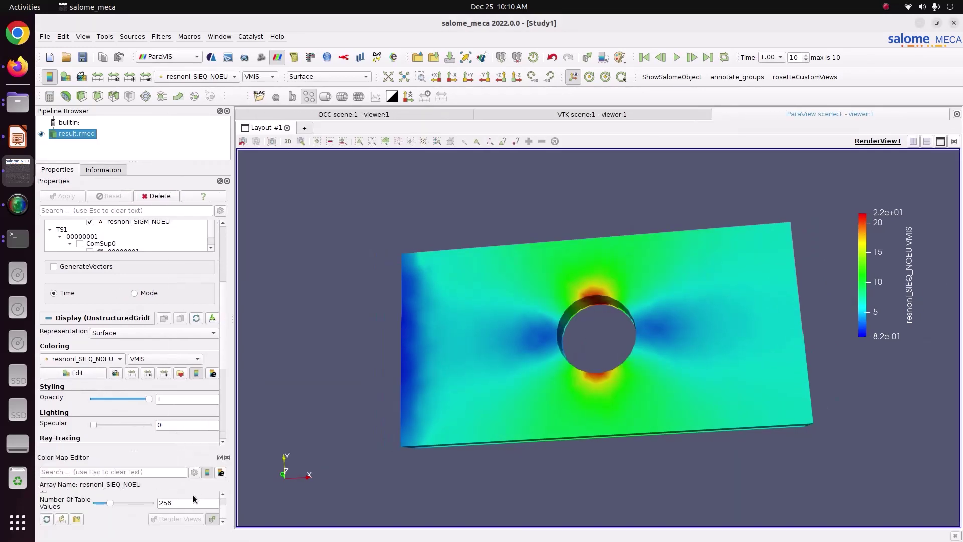
pyautogui.doubleClick(189, 503)
pyautogui.write('12')
pyautogui.press('Return')
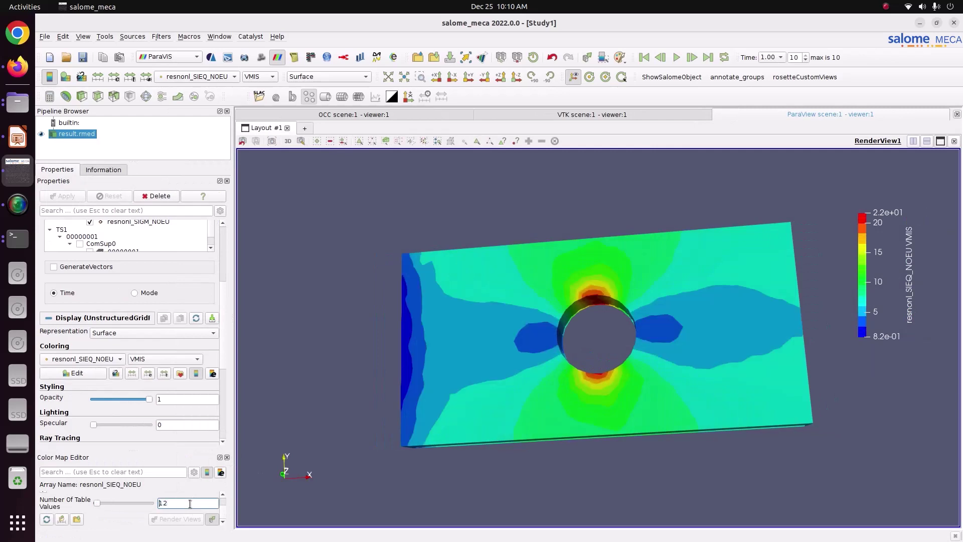
pyautogui.moveTo(544, 308); pyautogui.dragTo(702, 290)
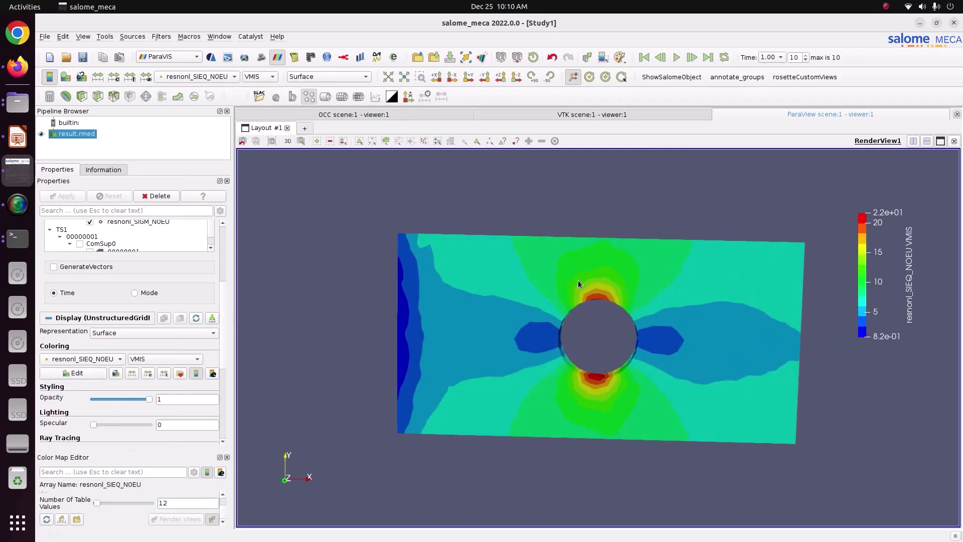
pyautogui.moveTo(609, 323); pyautogui.dragTo(489, 290)
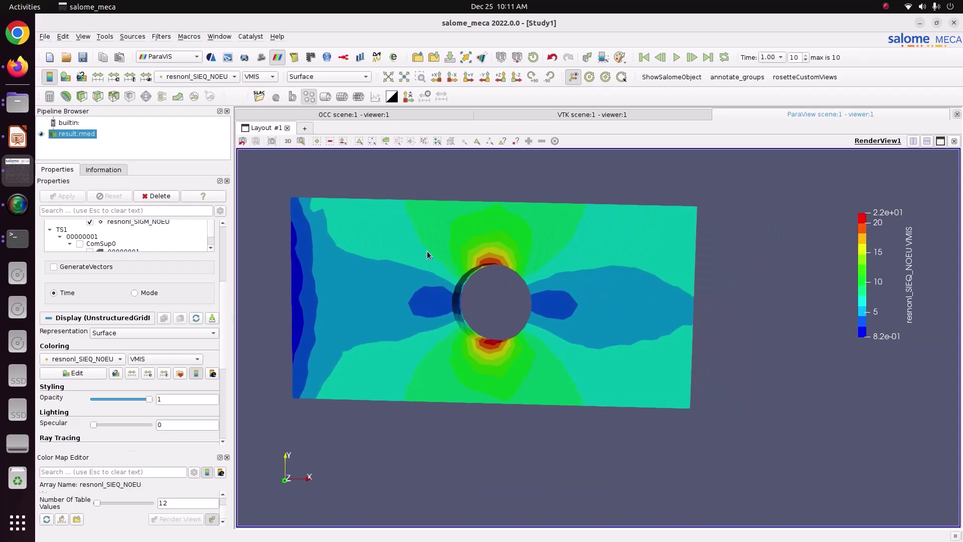
# Create a Plot Data Over Time filter, rubber-band select points on the plate, and apply it
pyautogui.click(161, 36)
pyautogui.click(168, 48)
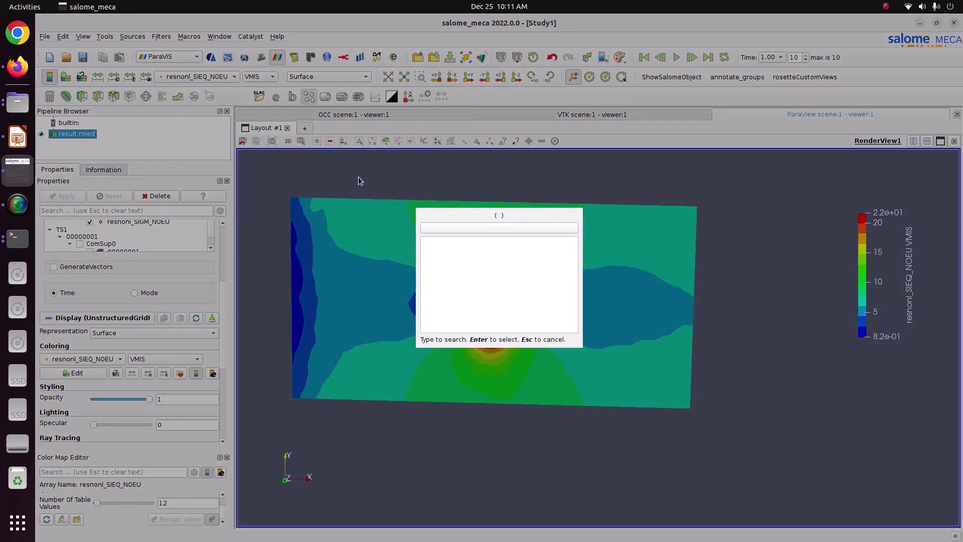
pyautogui.write('lot')
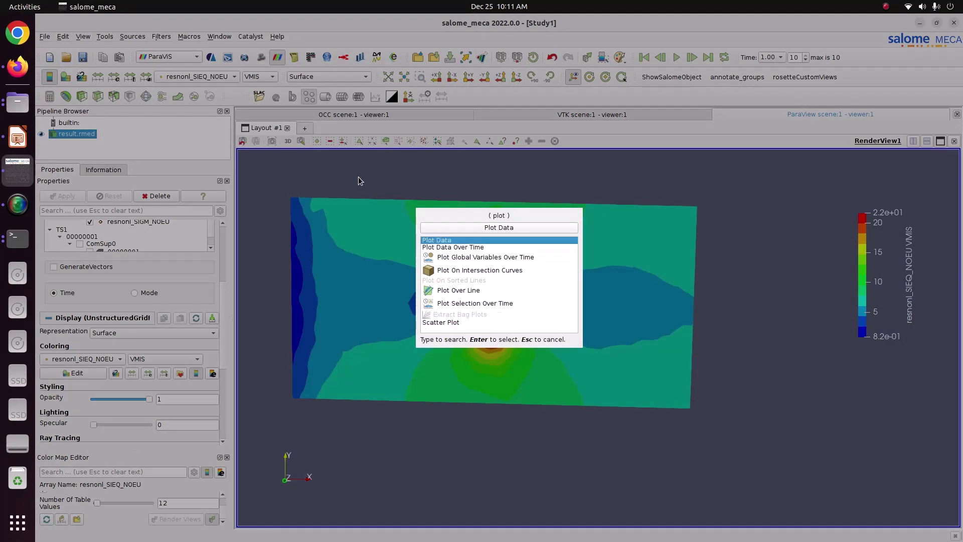
pyautogui.press('Down')
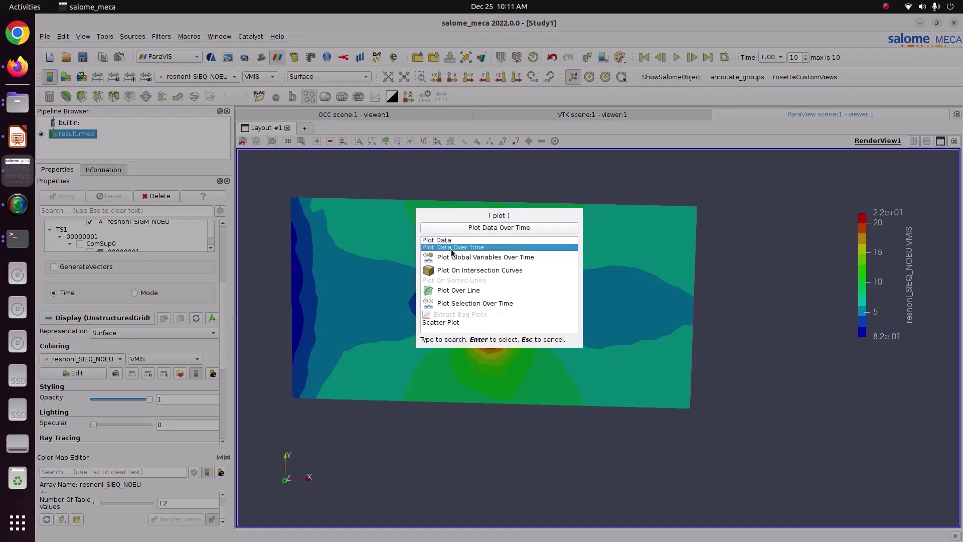
pyautogui.press('Return')
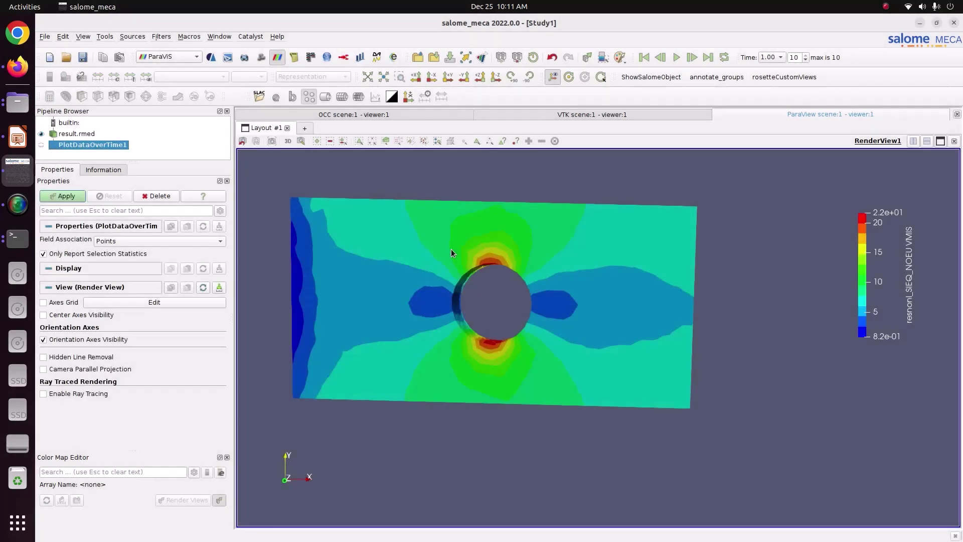
pyautogui.moveTo(627, 284); pyautogui.dragTo(557, 300)
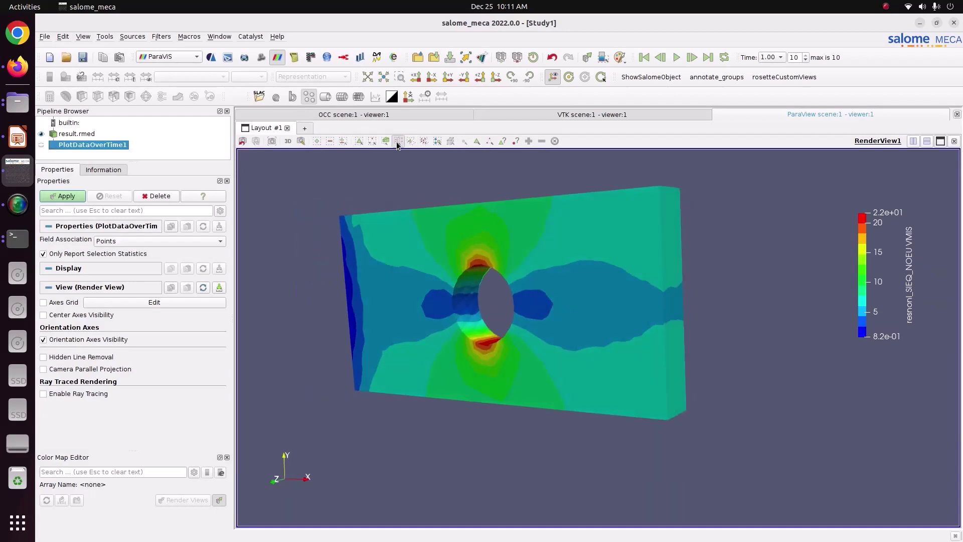
pyautogui.moveTo(654, 246); pyautogui.dragTo(671, 299)
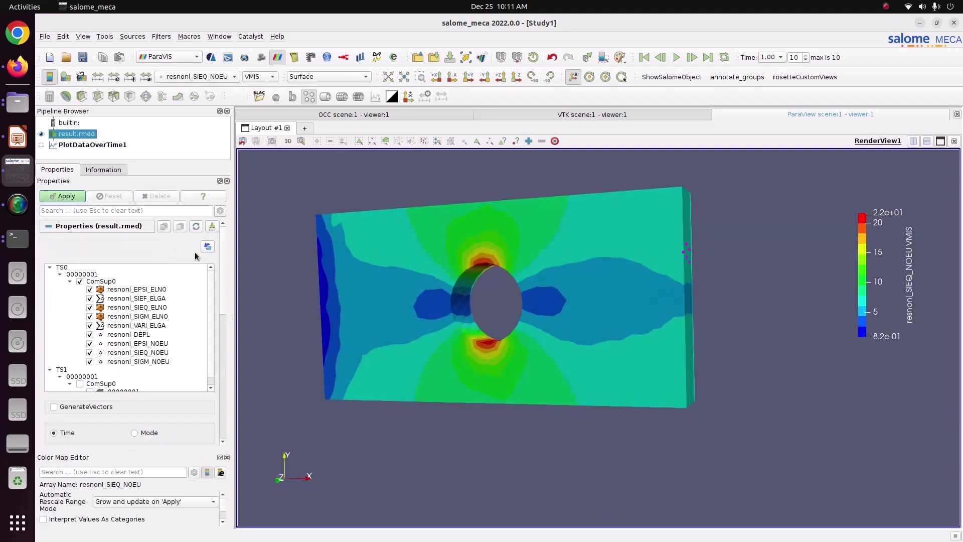
pyautogui.click(65, 197)
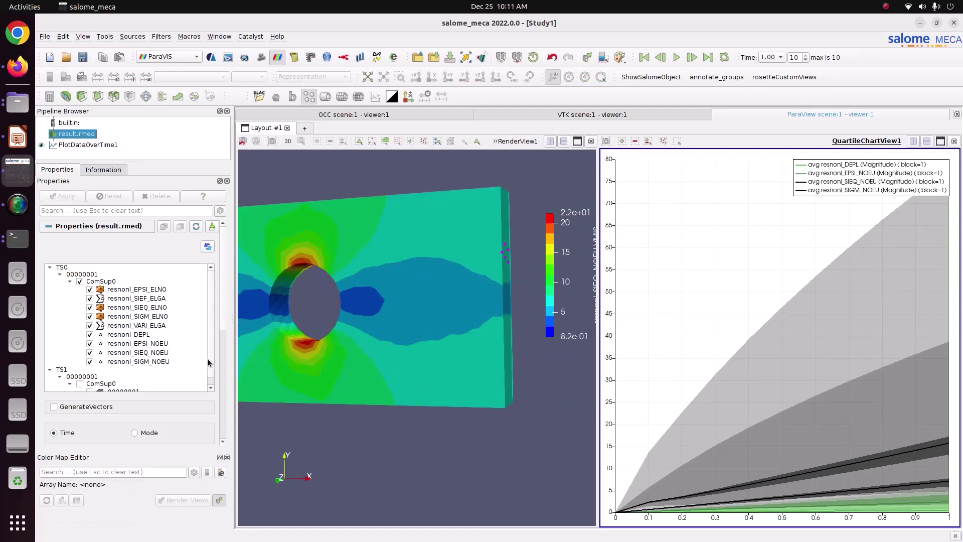
# In PlotDataOverTime1, hide quartiles, ranges and averages and show only maximum curves
pyautogui.scroll(-2, 224, 344)
pyautogui.scroll(-2, 224, 344)
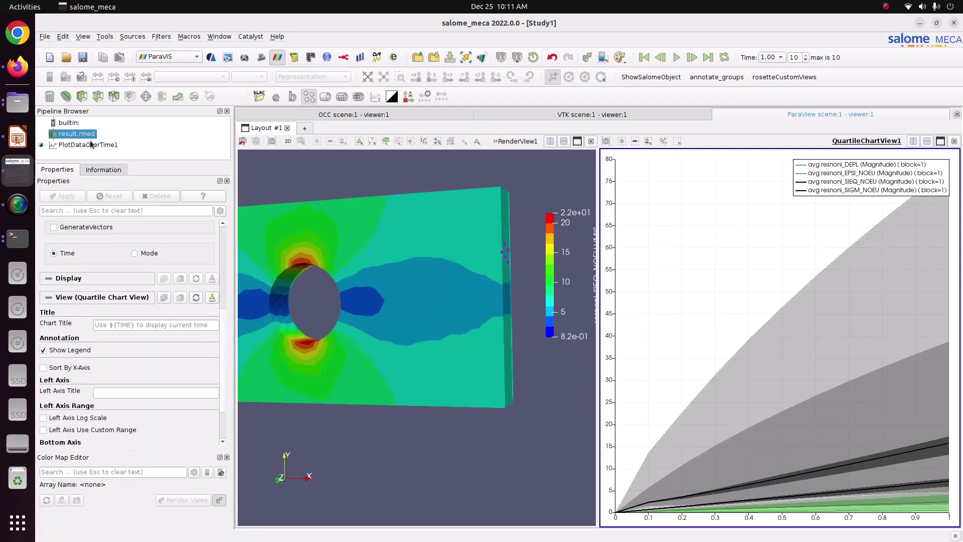
pyautogui.click(91, 144)
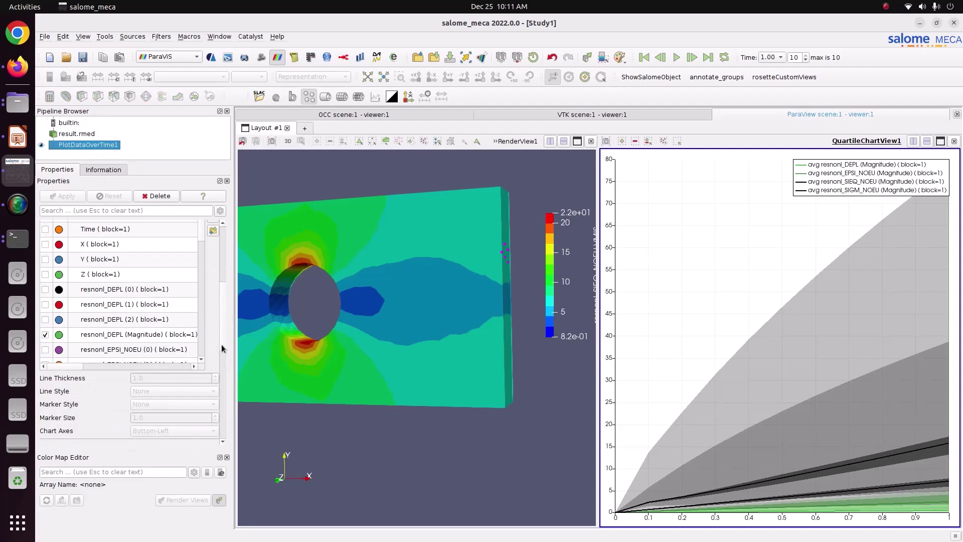
pyautogui.scroll(-10, 222, 348)
pyautogui.click(75, 250)
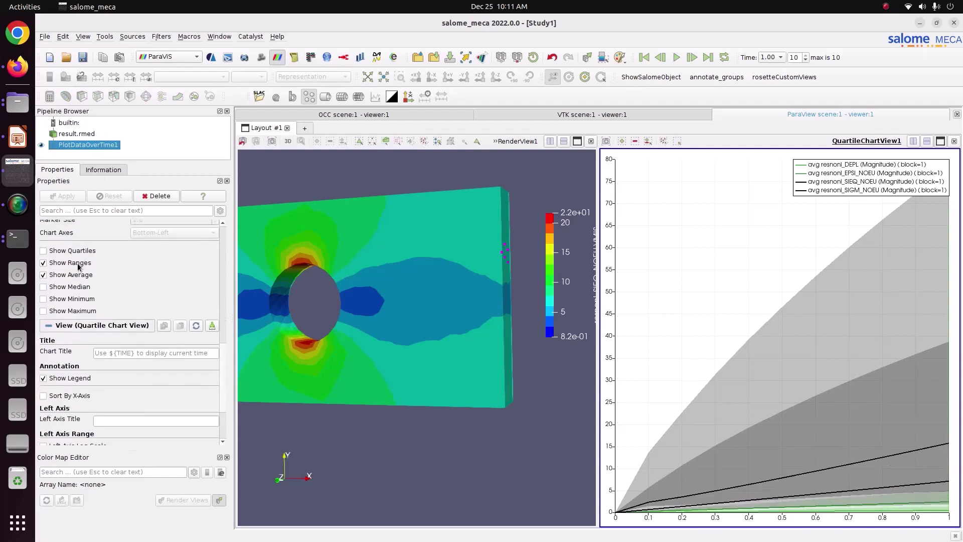
pyautogui.click(73, 262)
pyautogui.click(72, 274)
pyautogui.click(71, 311)
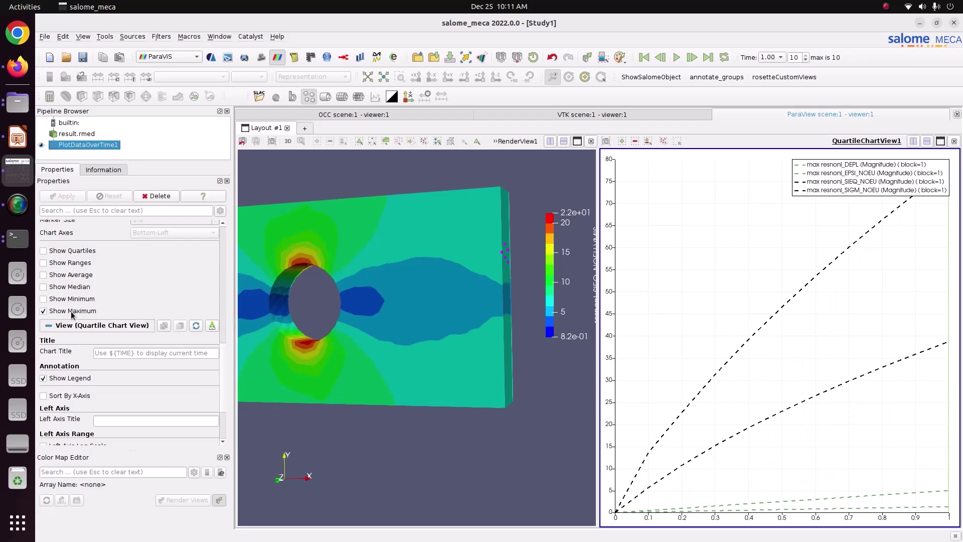
# Plot only the resnonl_DEPL (0) series and reset the chart axes to fit it
pyautogui.scroll(-1, 740, 441)
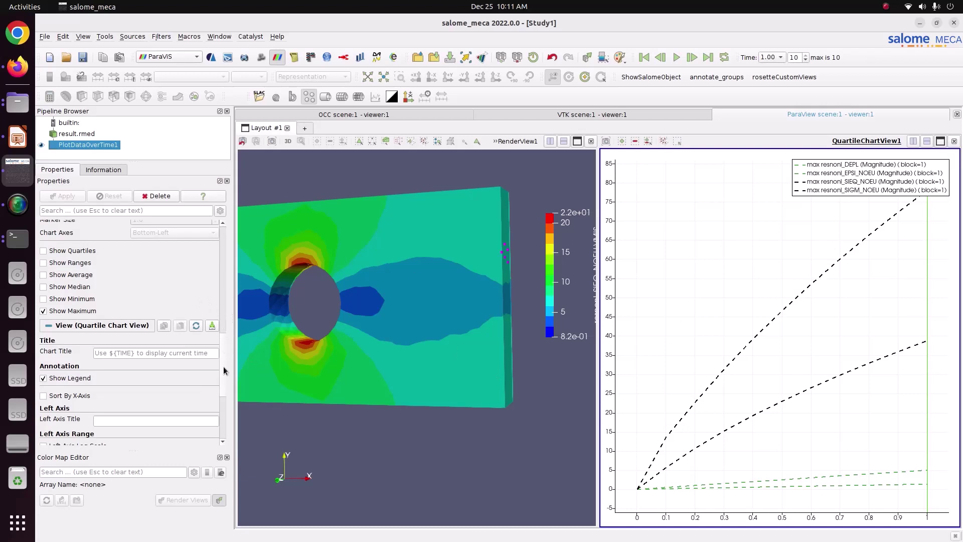
pyautogui.scroll(5, 223, 370)
pyautogui.click(44, 266)
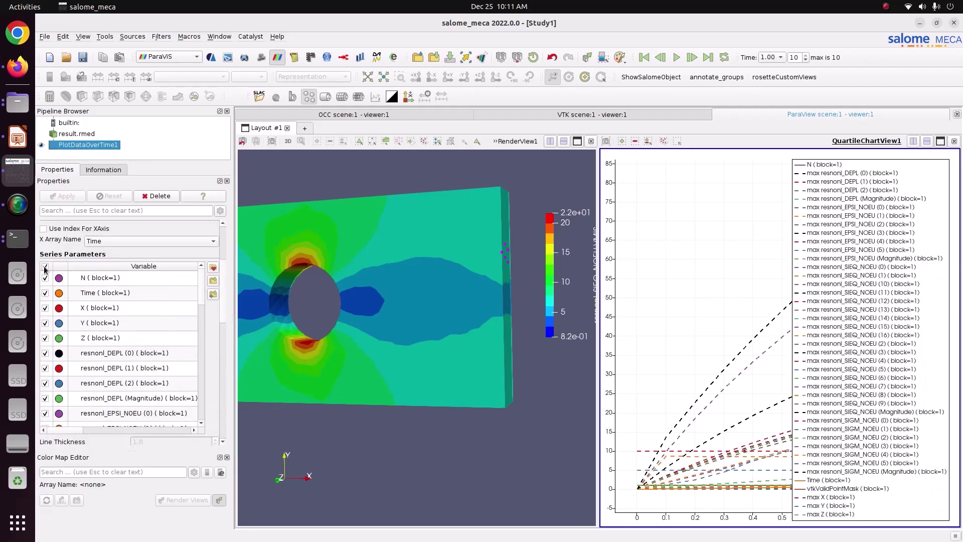
pyautogui.click(44, 267)
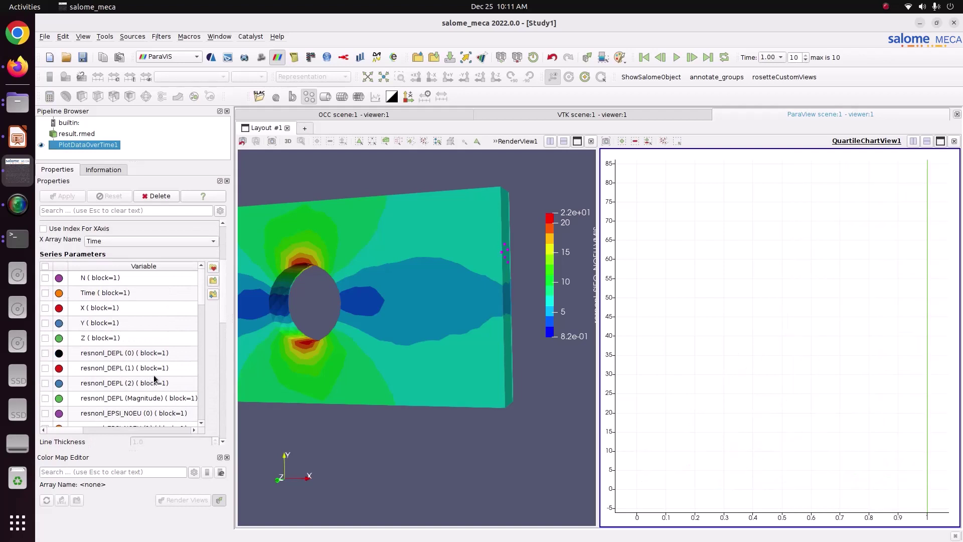
pyautogui.click(45, 353)
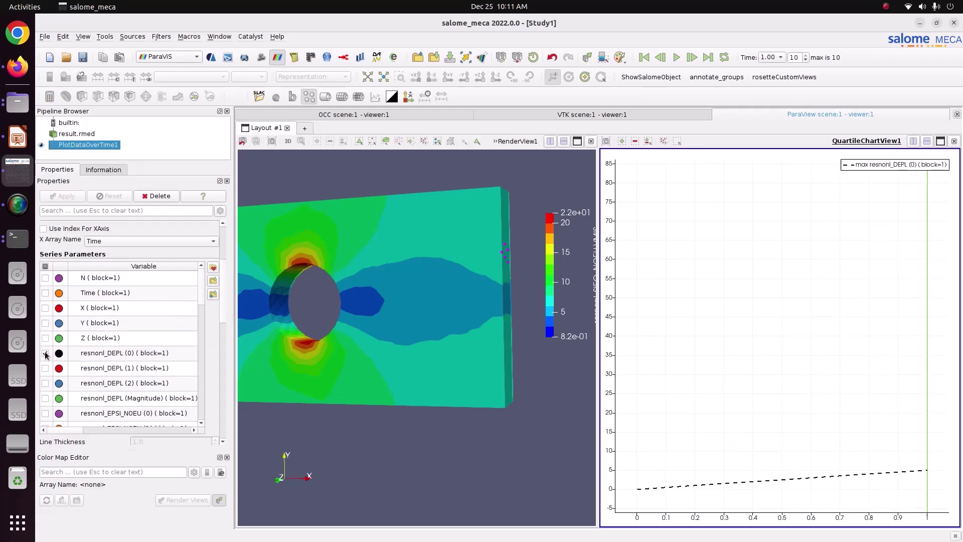
pyautogui.click(368, 76)
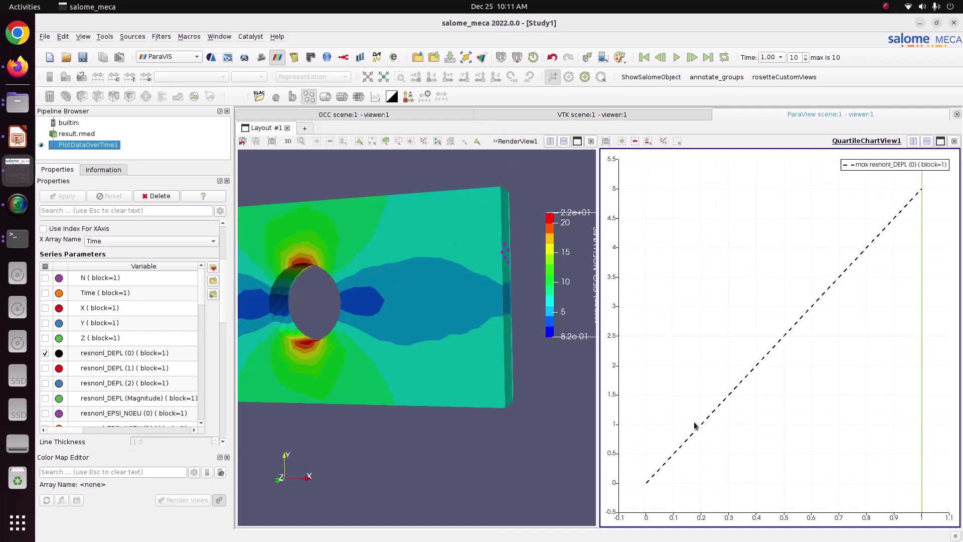
pyautogui.moveTo(646, 486)
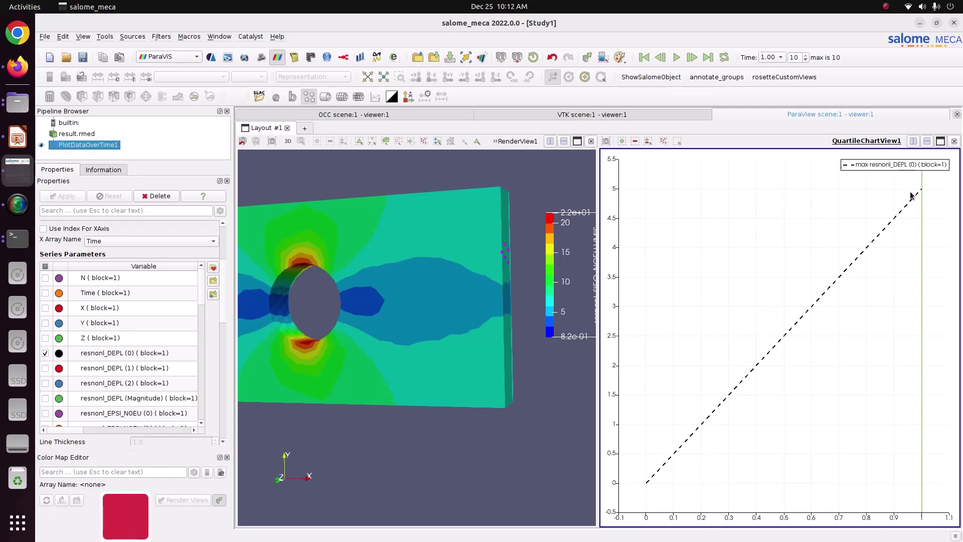
pyautogui.moveTo(922, 192)
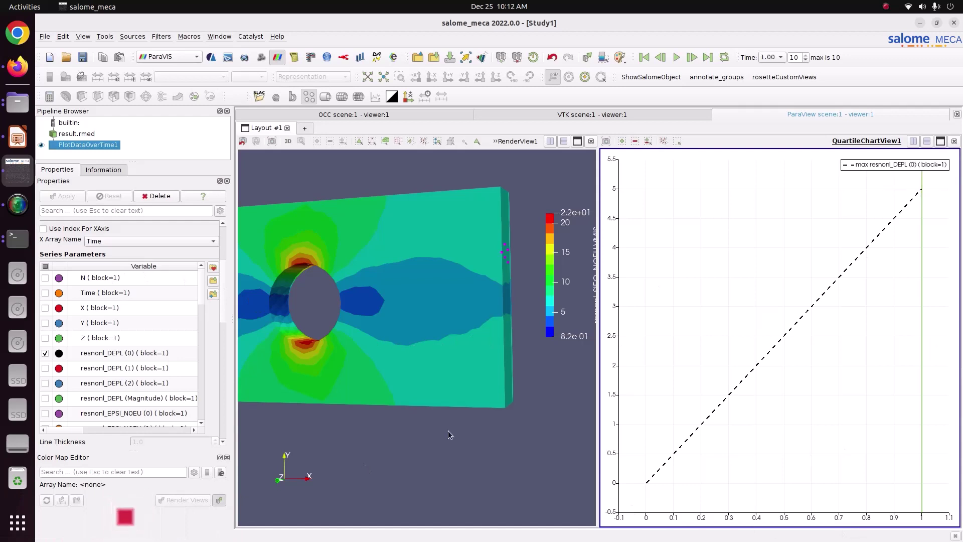
# Use std(resnonl_EPSI_NOEU (0)) as the X array and plot only resnonl_SIEQ_NOEU (0)
pyautogui.click(88, 242)
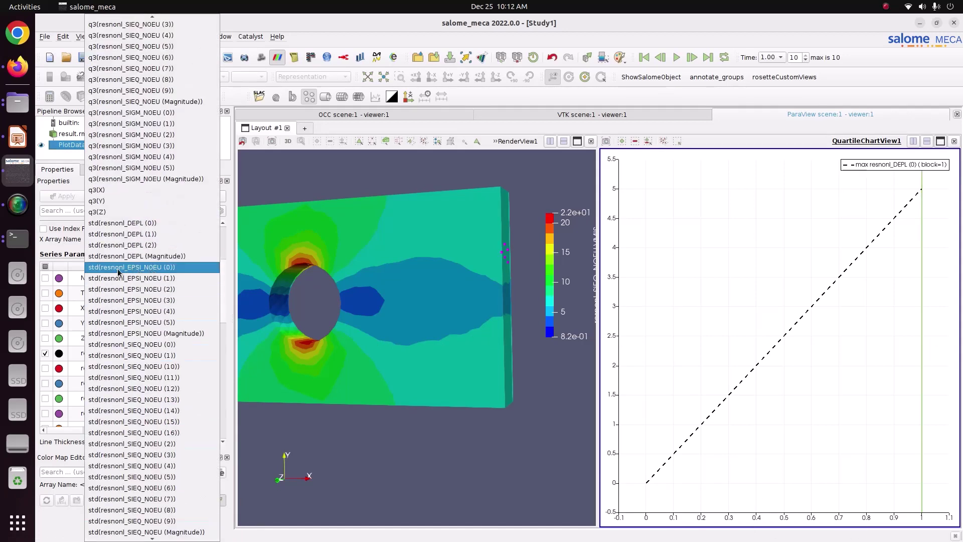
pyautogui.click(165, 267)
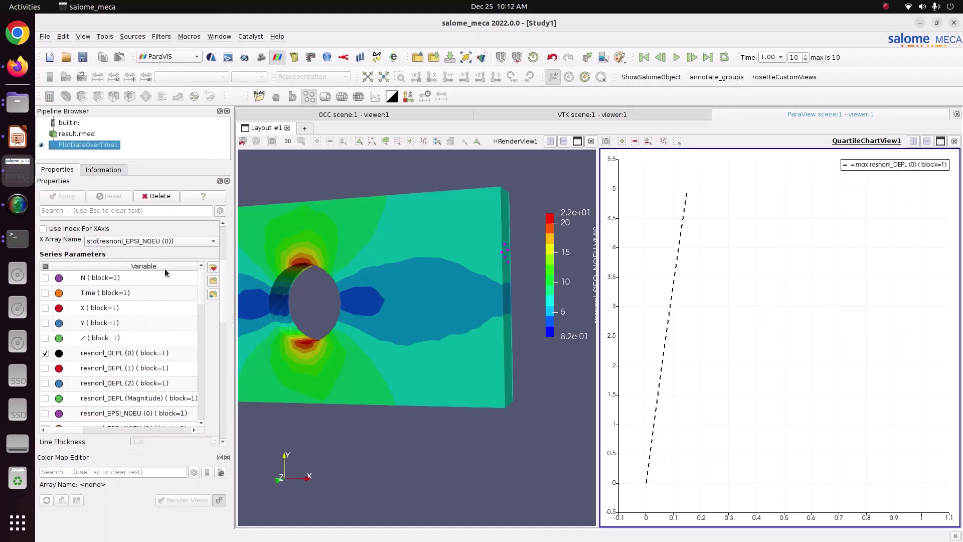
pyautogui.click(46, 353)
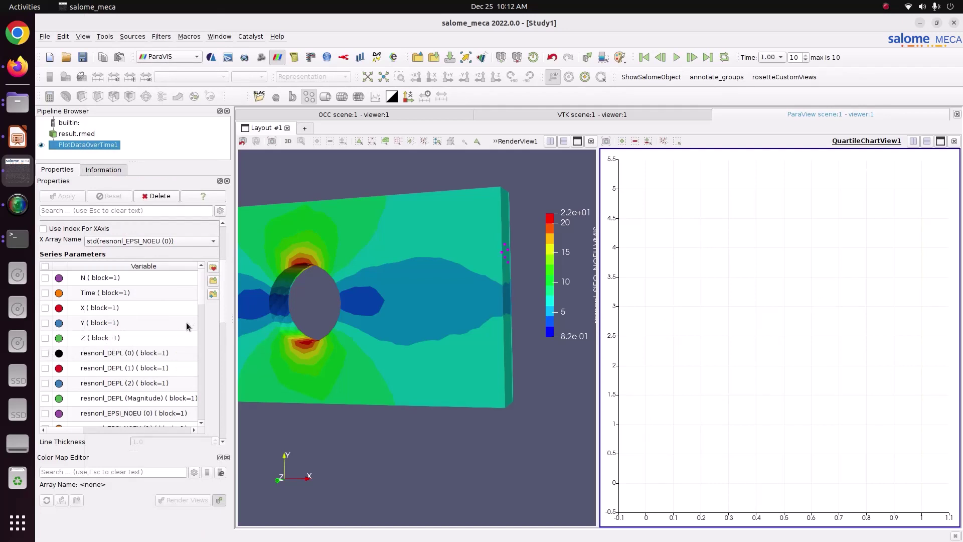
pyautogui.scroll(-5, 202, 304)
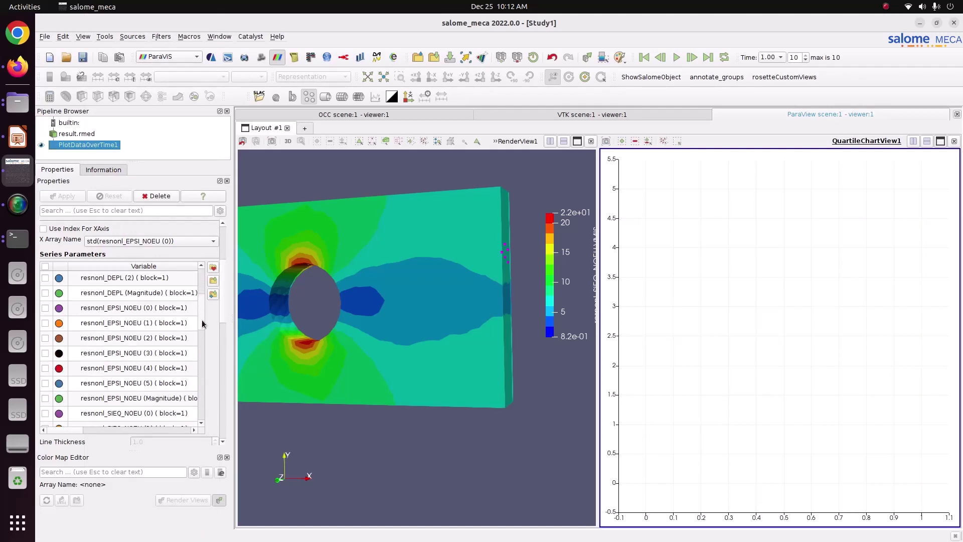
pyautogui.scroll(-1, 203, 336)
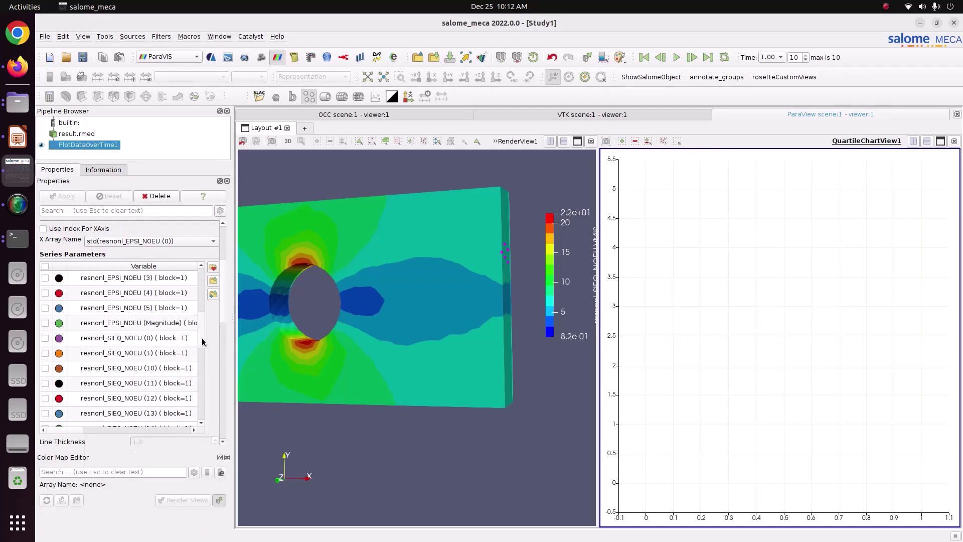
pyautogui.click(45, 339)
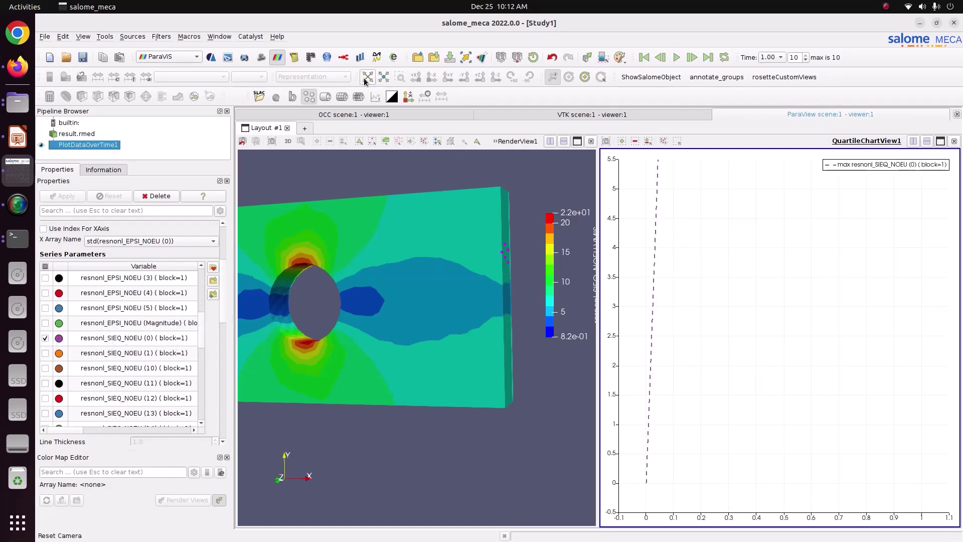
pyautogui.scroll(-1, 717, 350)
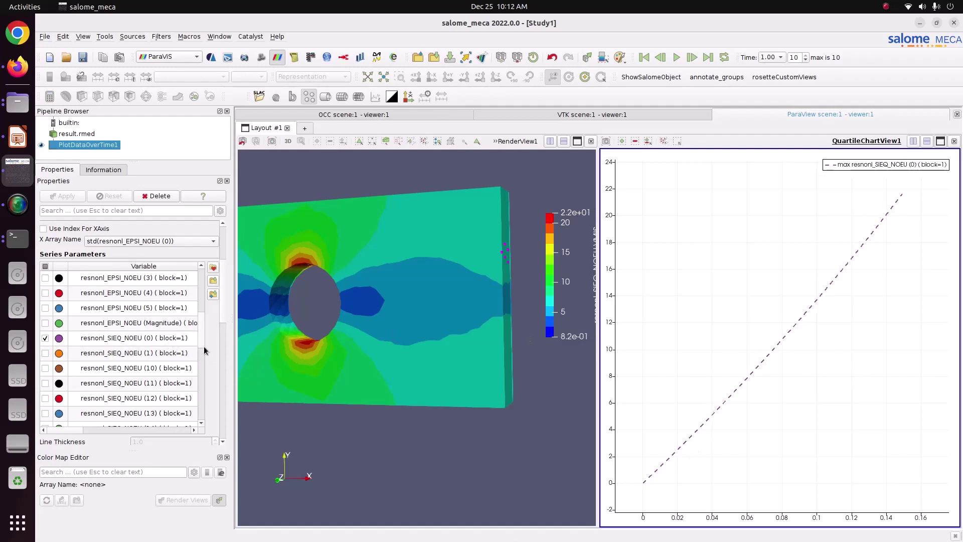
pyautogui.moveTo(222, 316); pyautogui.dragTo(222, 393)
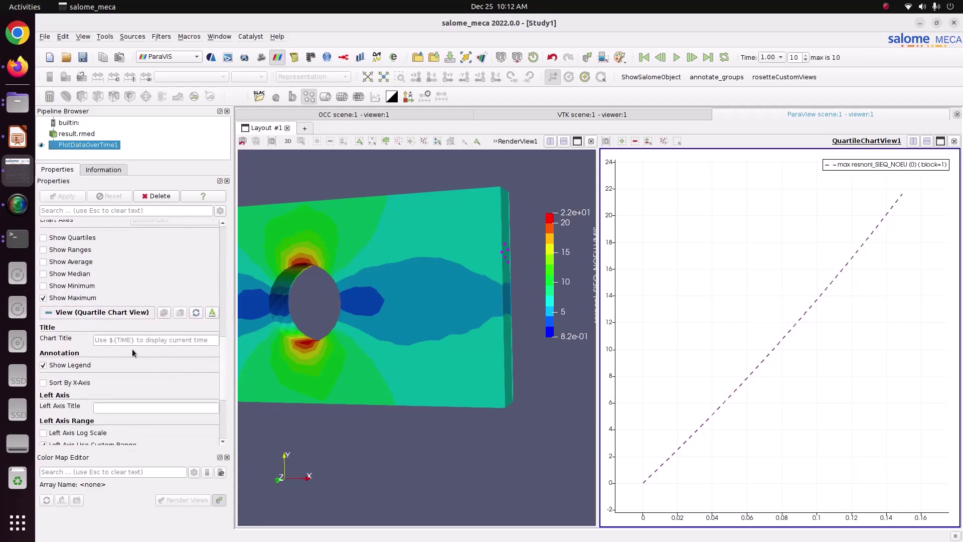
# Set the chart title to 'Stress Vs Strain' and rotate the plate to face the viewer
pyautogui.click(121, 340)
pyautogui.write('Stre')
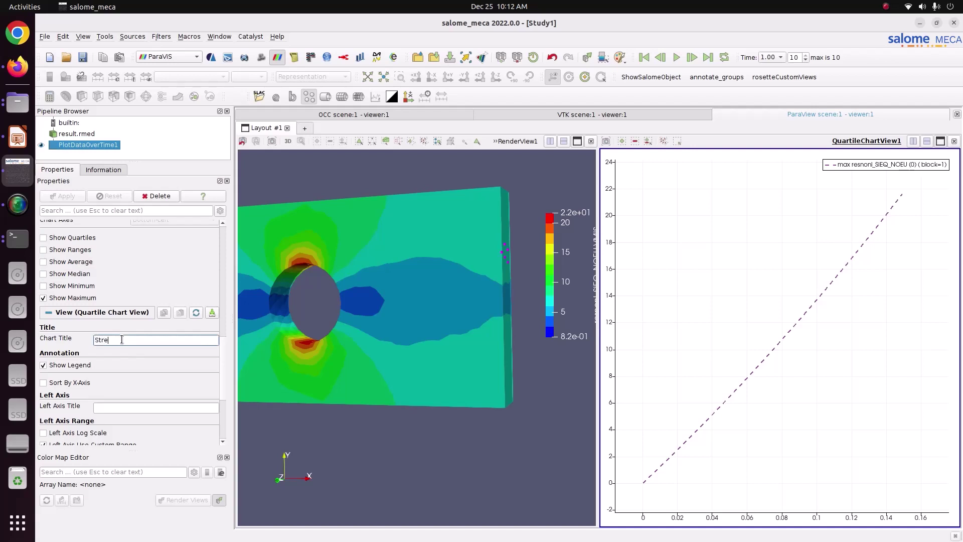
pyautogui.write('ss Vs Strain')
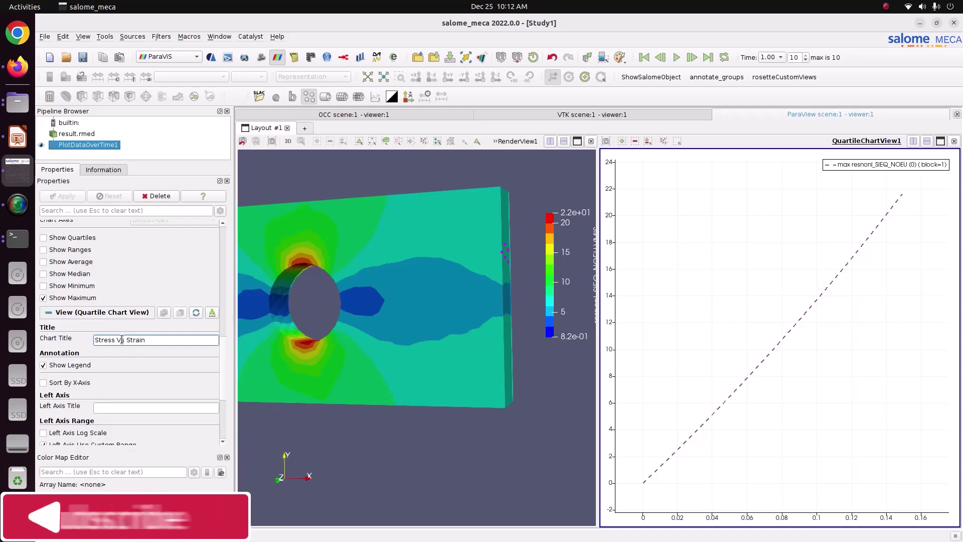
pyautogui.press('Return')
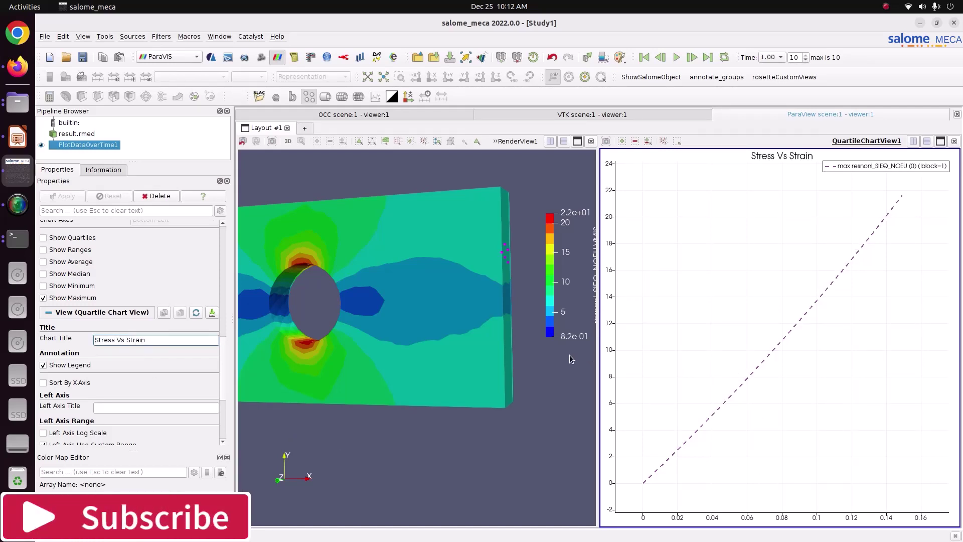
pyautogui.moveTo(455, 347); pyautogui.dragTo(500, 350)
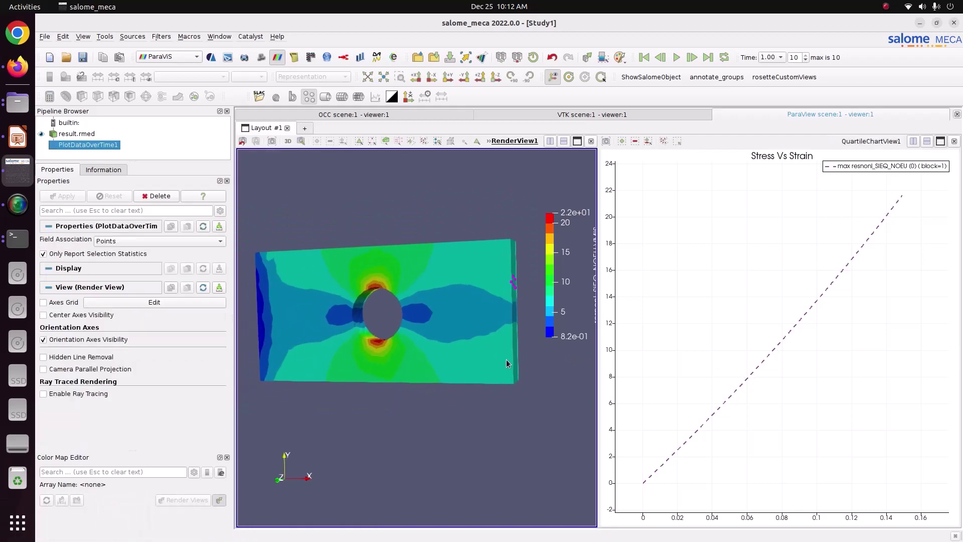